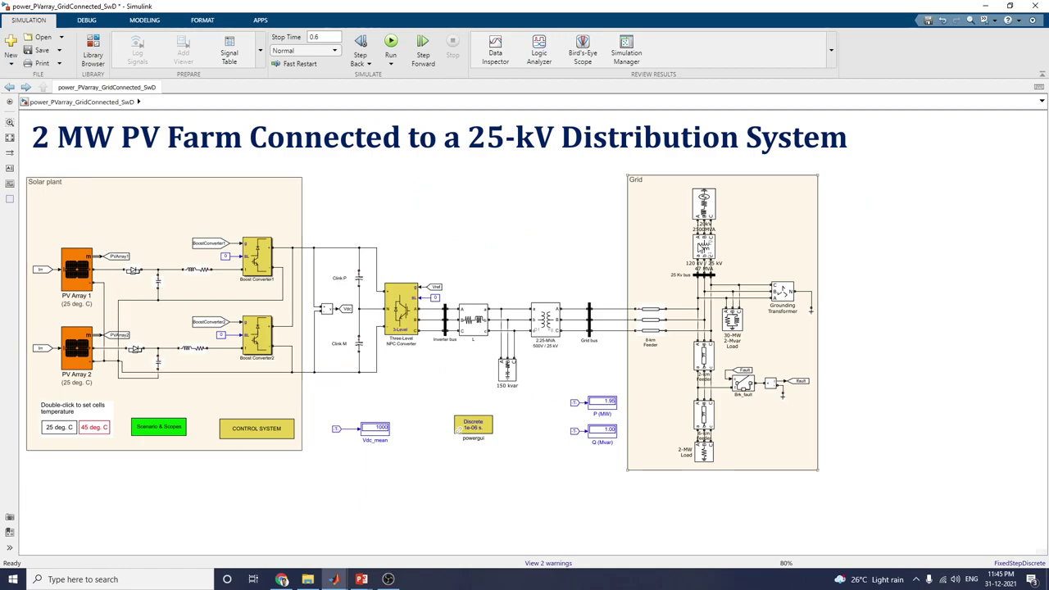
pyautogui.click(140, 208)
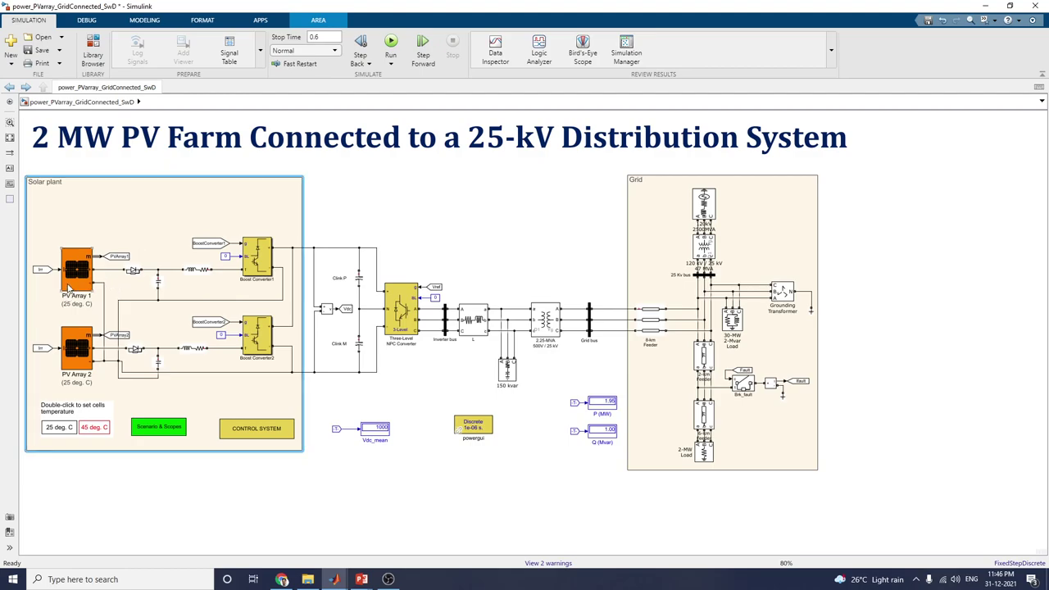
pyautogui.click(84, 276)
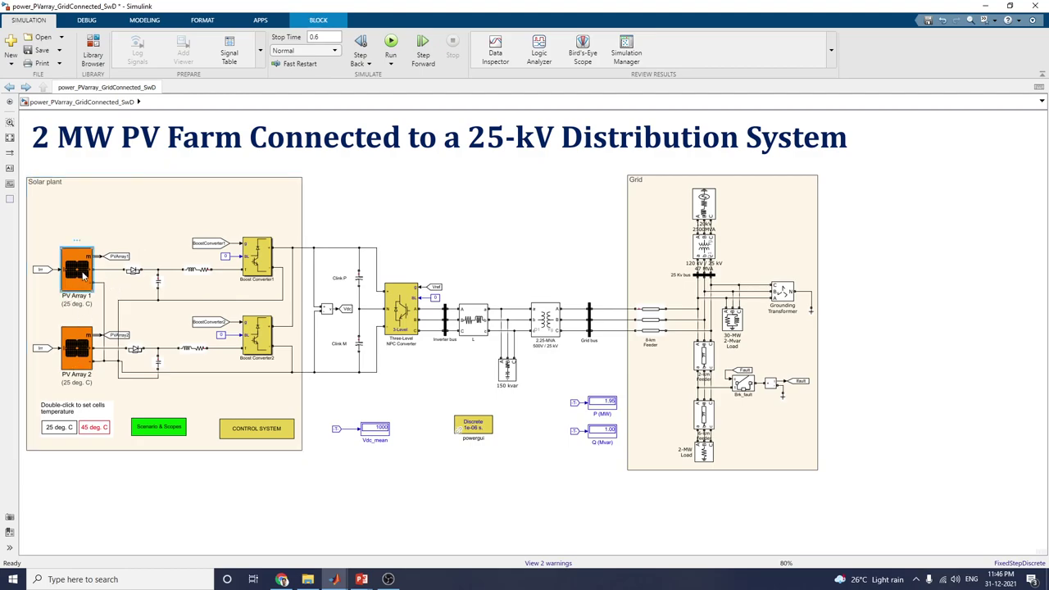
pyautogui.doubleClick(85, 276)
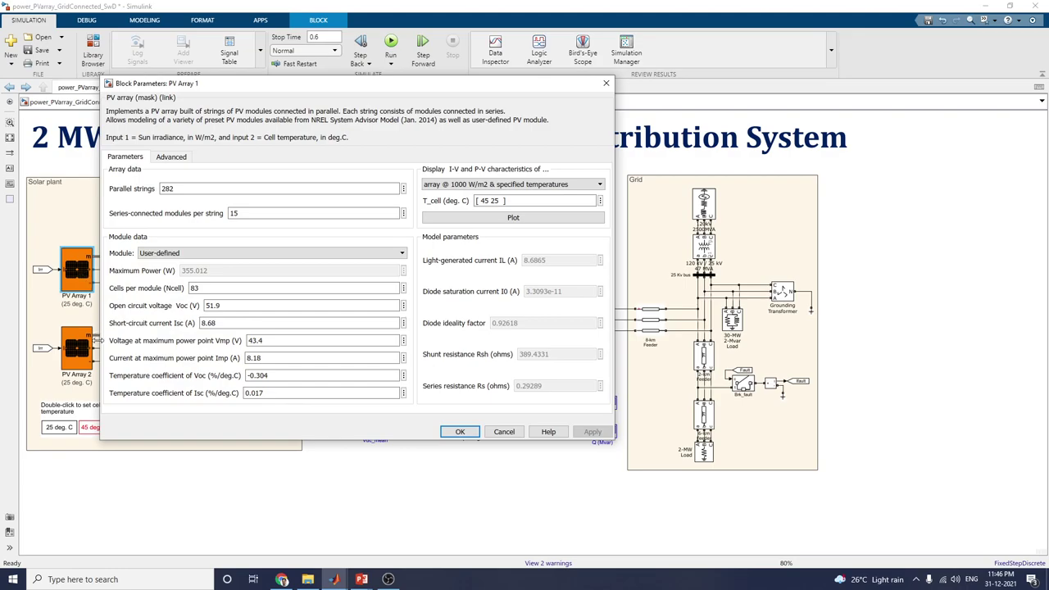
pyautogui.click(605, 83)
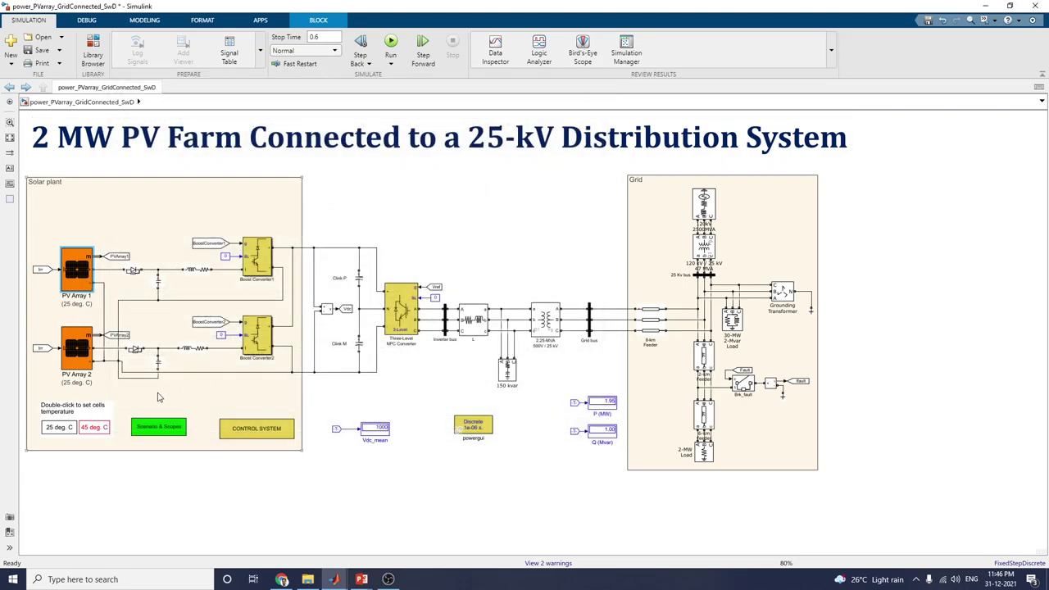
pyautogui.click(60, 429)
pyautogui.doubleClick(98, 426)
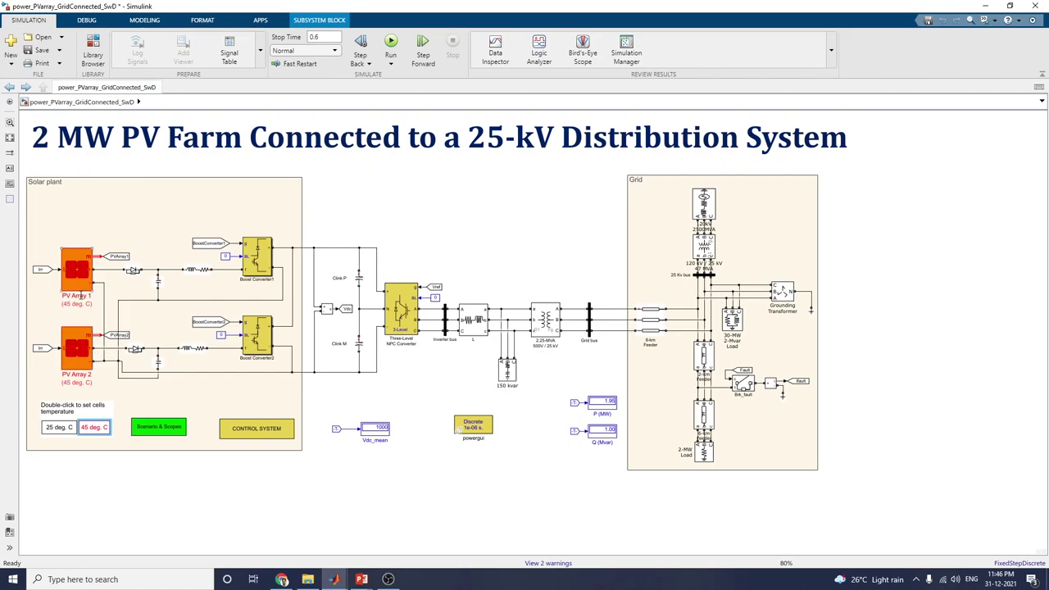
pyautogui.doubleClick(59, 426)
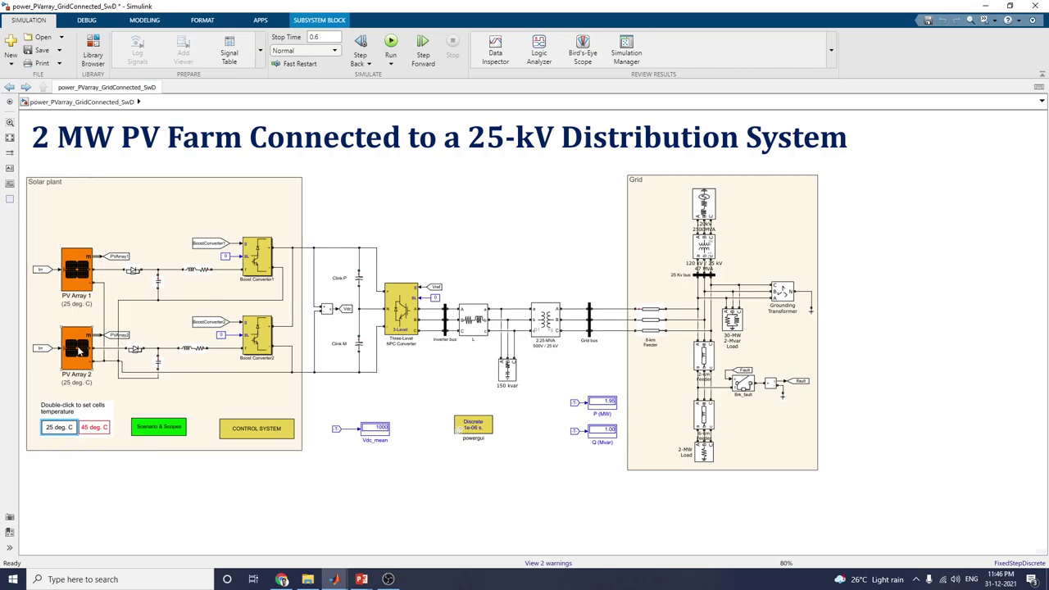
pyautogui.click(78, 278)
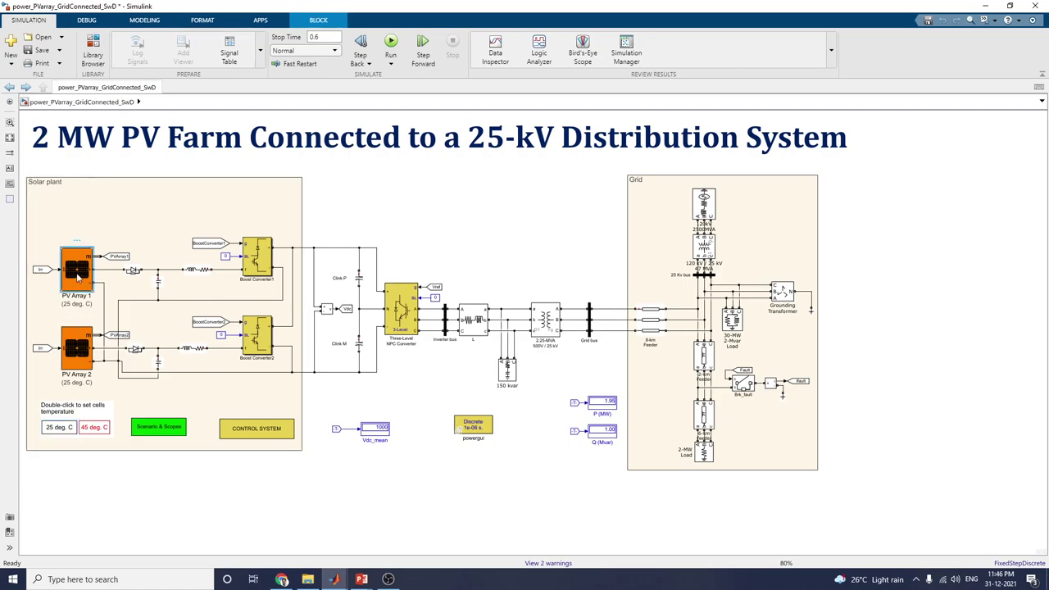
# Open PV Array 1's parameters and browse the preset modules, keeping User-defined.
pyautogui.doubleClick(78, 278)
pyautogui.moveTo(279, 81); pyautogui.dragTo(549, 86)
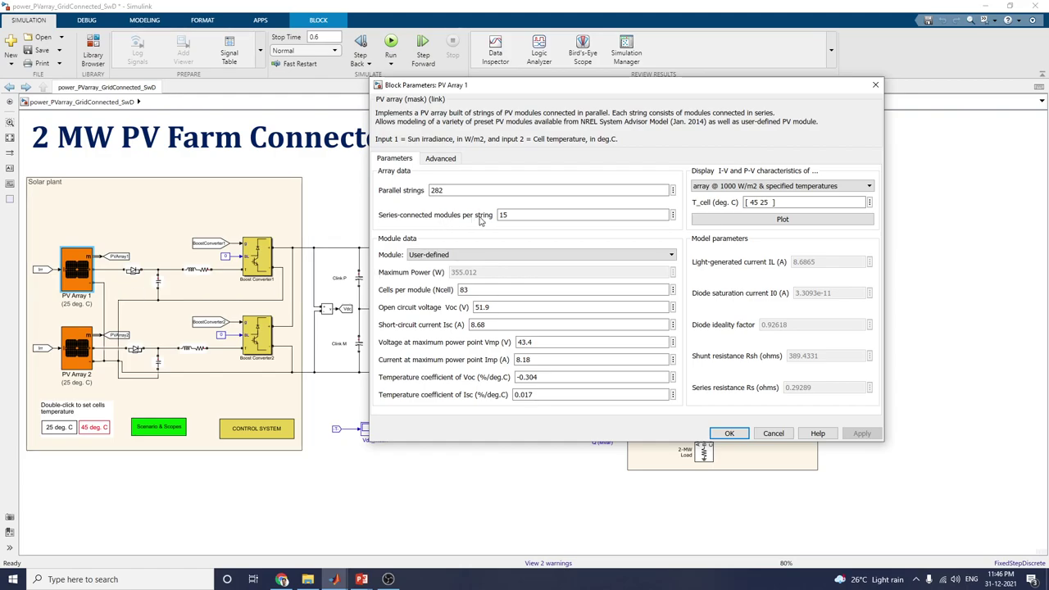
pyautogui.click(428, 254)
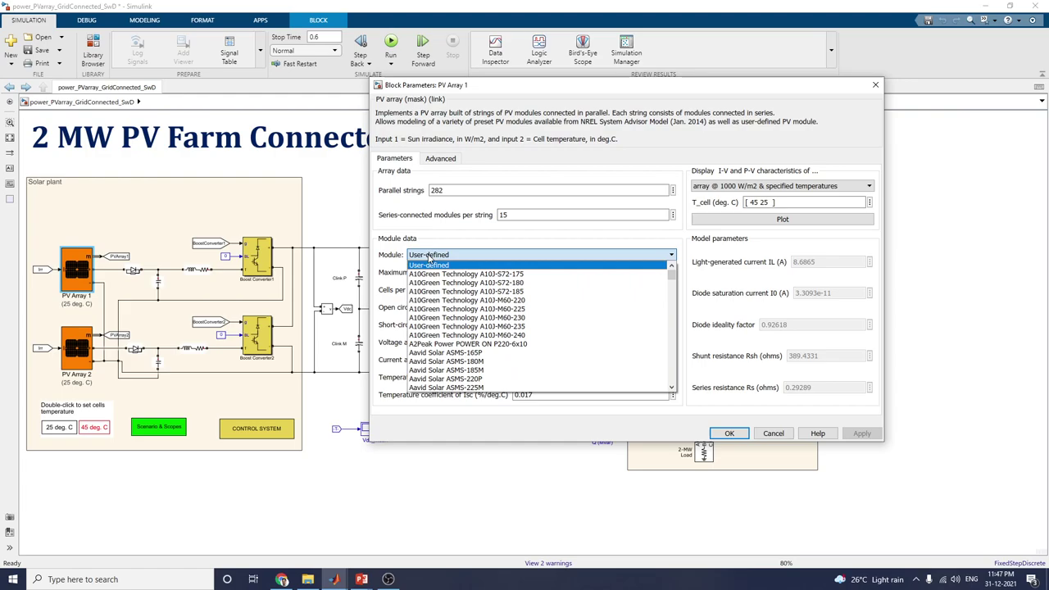
pyautogui.scroll(-5, 473, 358)
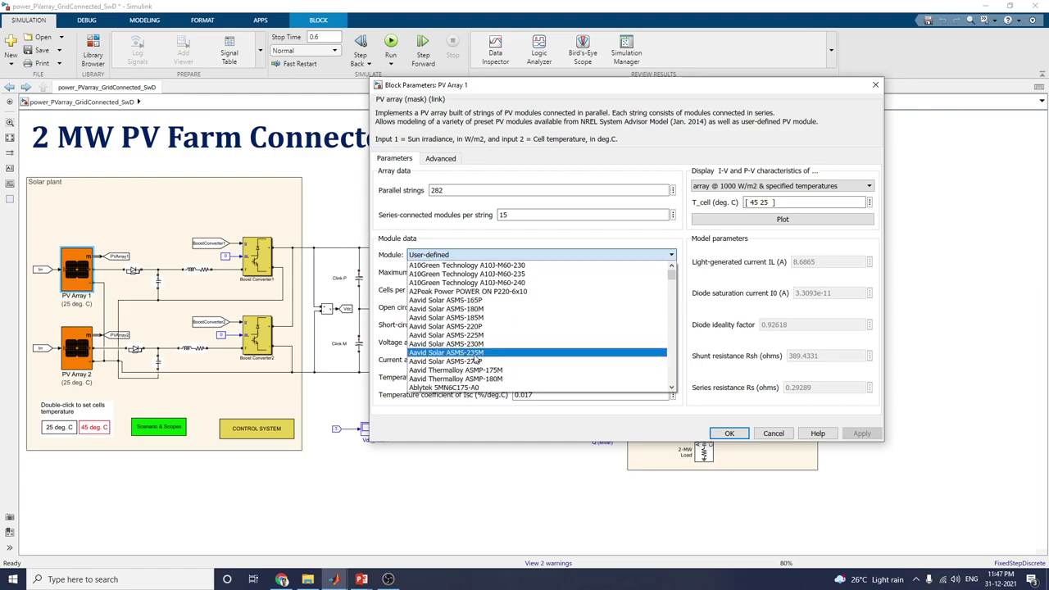
pyautogui.scroll(-10, 473, 358)
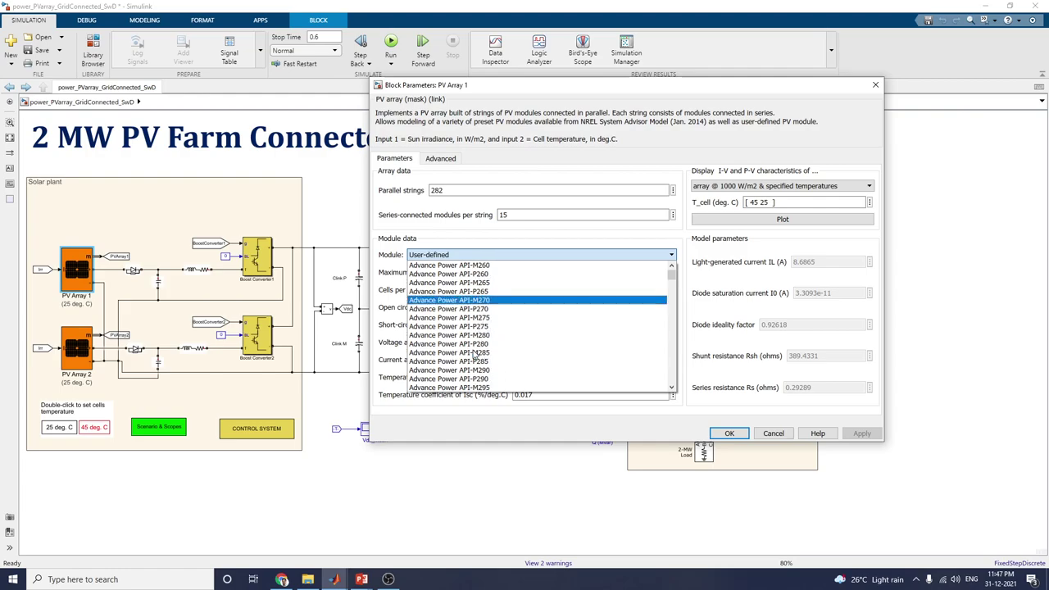
pyautogui.scroll(-10, 484, 354)
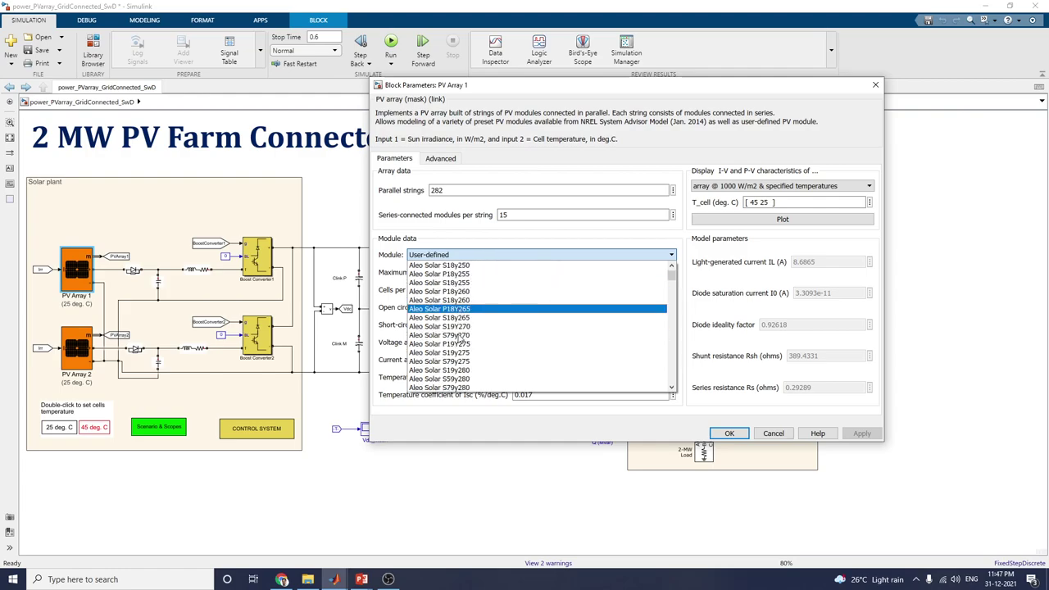
pyautogui.scroll(-10, 463, 336)
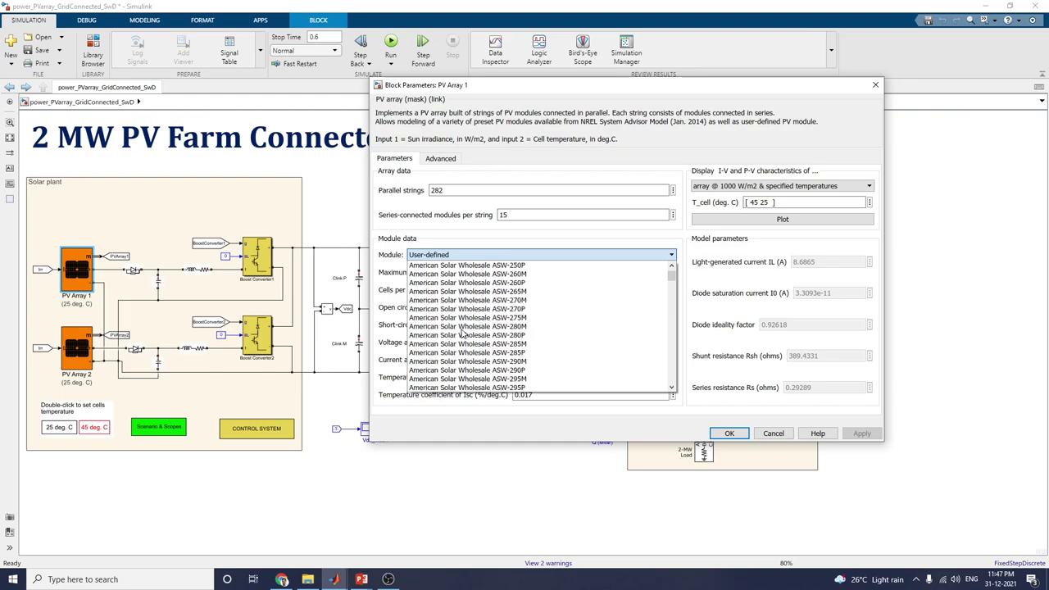
pyautogui.scroll(-8, 463, 336)
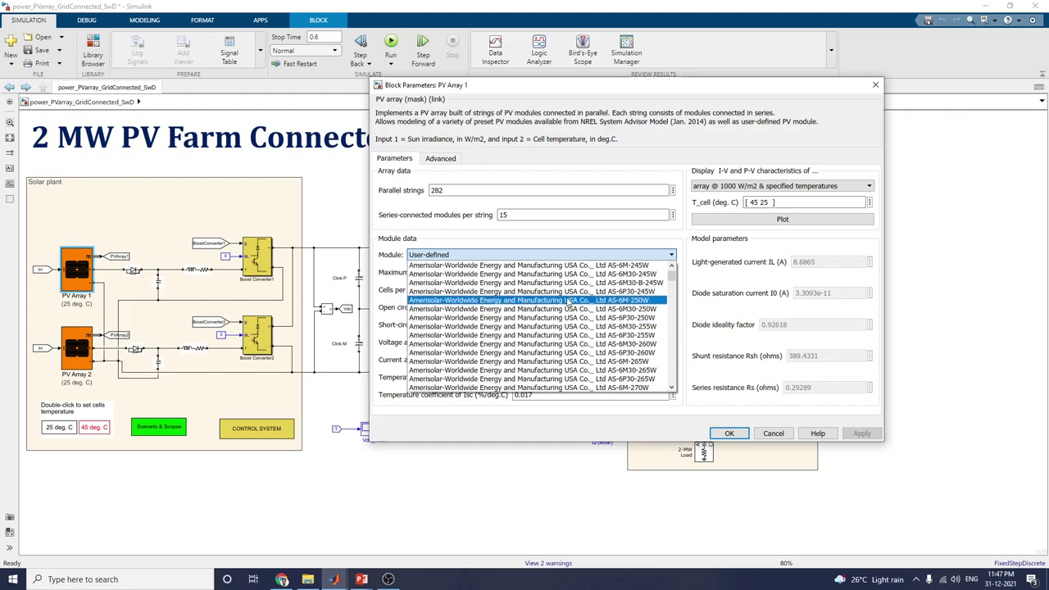
pyautogui.moveTo(670, 279)
pyautogui.mouseDown()
pyautogui.moveTo(677, 385)
pyautogui.moveTo(689, 276)
pyautogui.mouseUp()
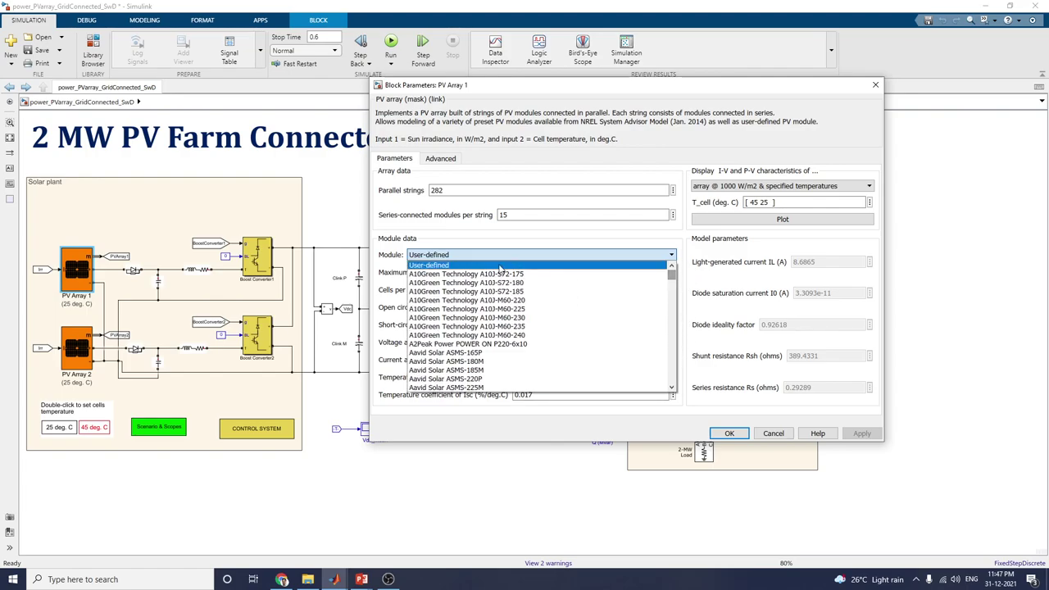
pyautogui.click(465, 267)
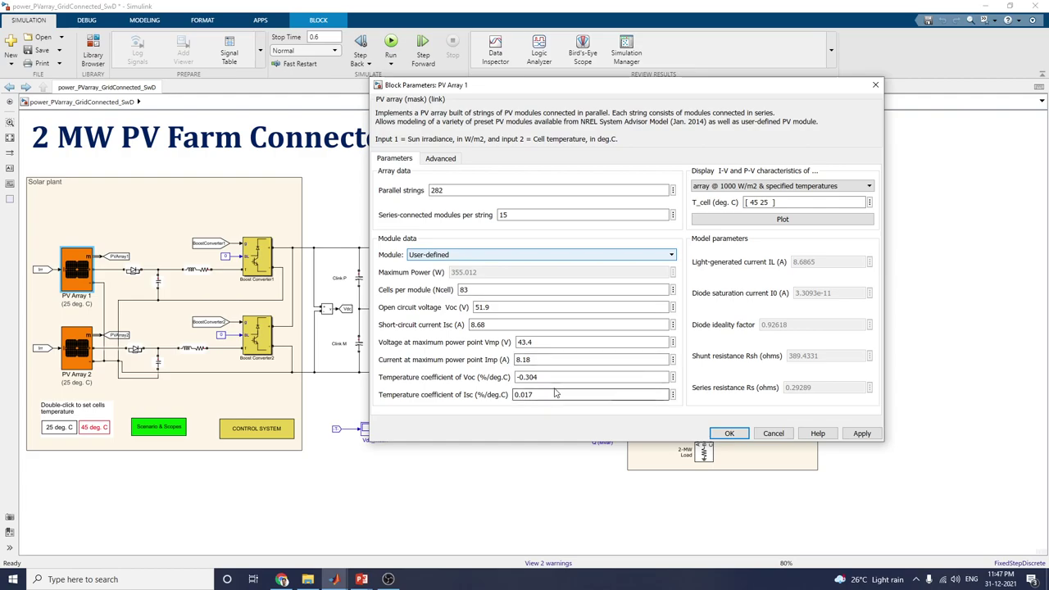
# Set the display option to 'array @ 1000 W/m2 & specified temperatures'.
pyautogui.click(585, 216)
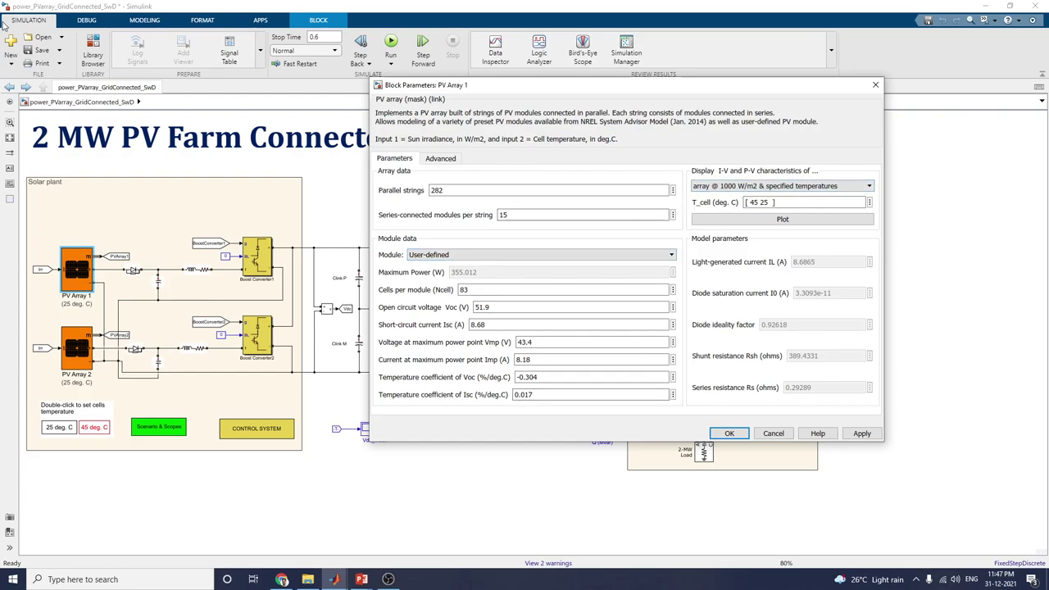
pyautogui.click(866, 189)
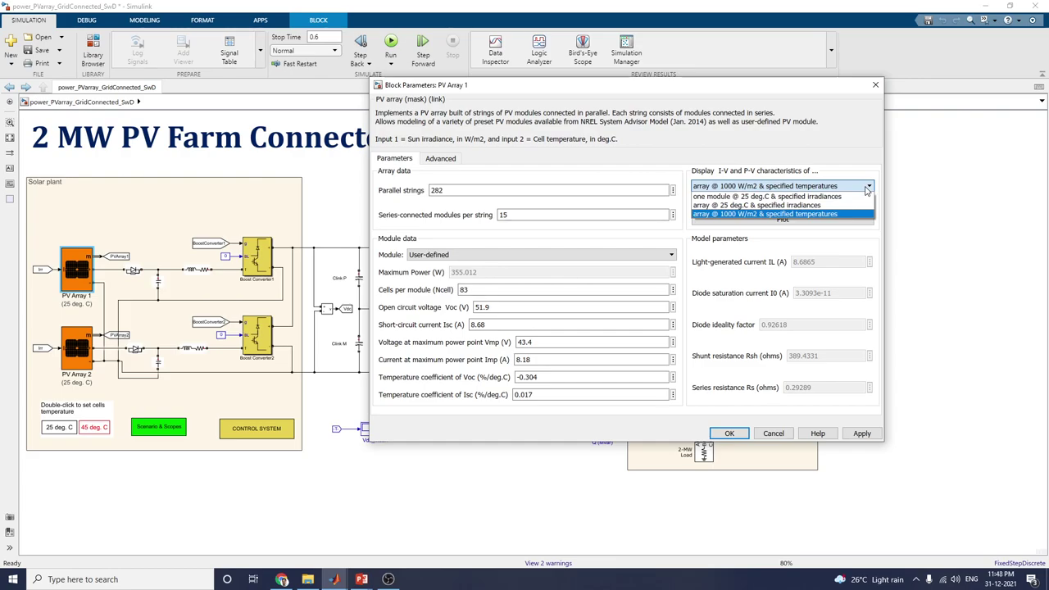
pyautogui.click(764, 214)
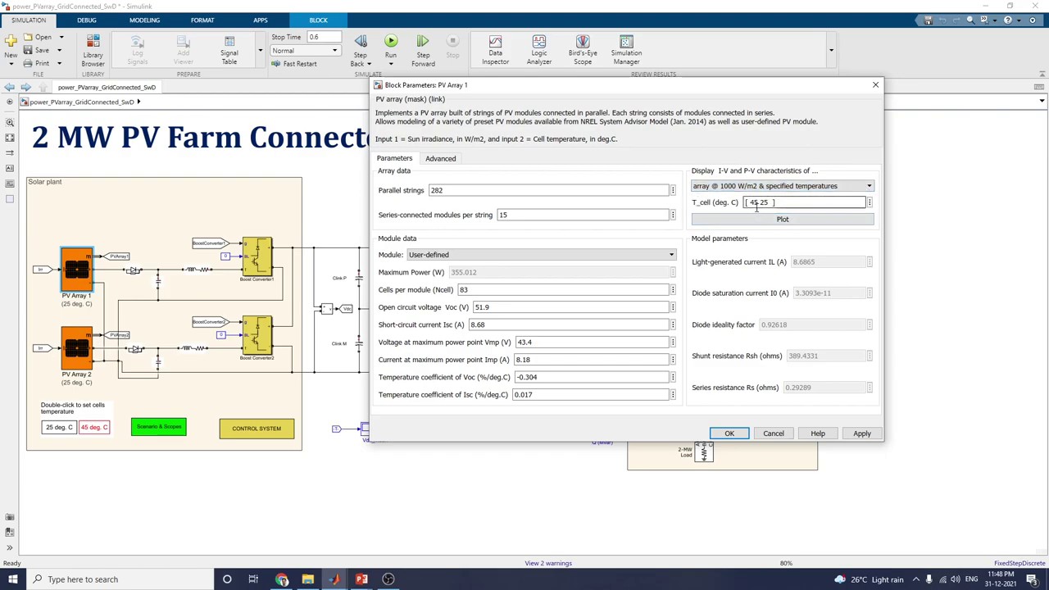
pyautogui.click(740, 220)
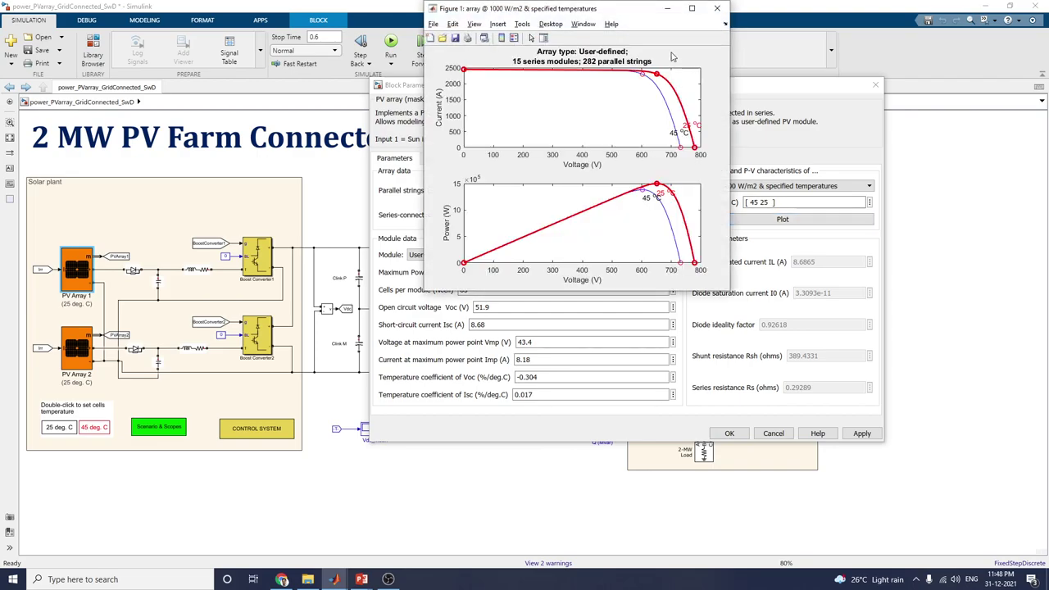
pyautogui.moveTo(505, 12); pyautogui.dragTo(322, 32)
pyautogui.moveTo(546, 311); pyautogui.dragTo(665, 426)
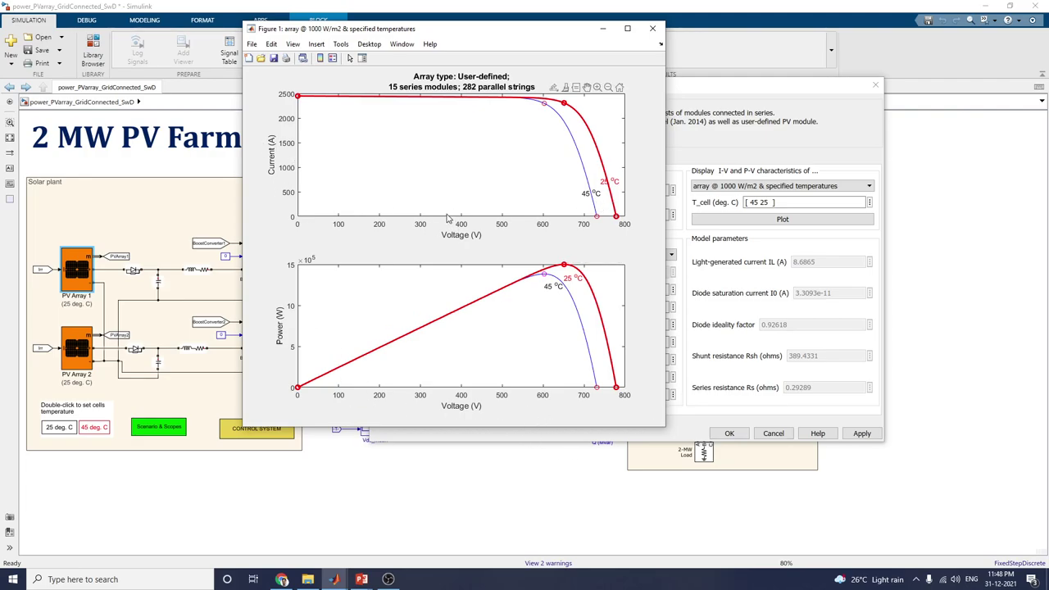
pyautogui.click(652, 28)
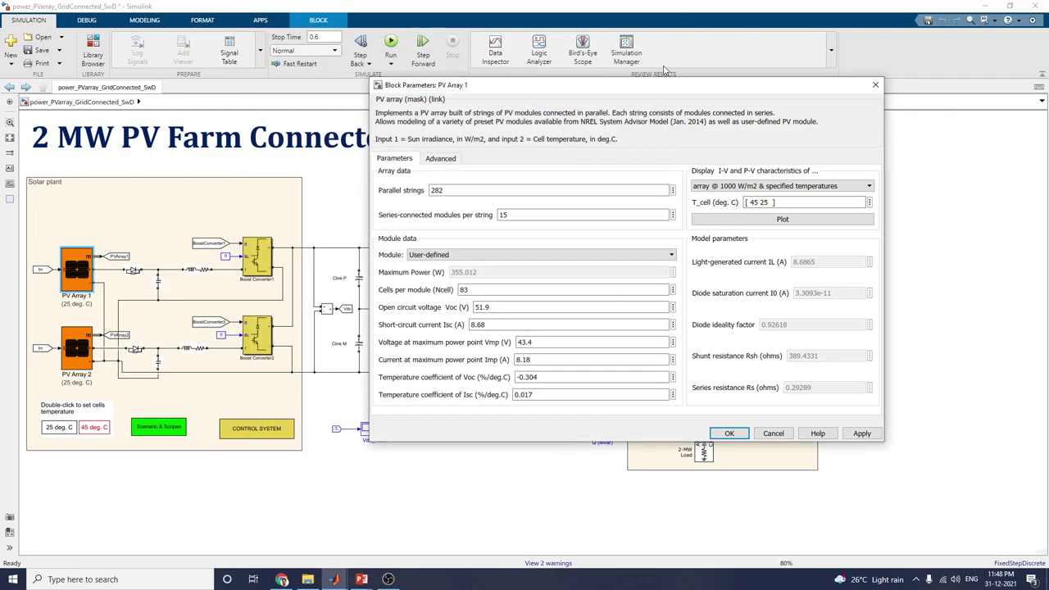
# Scroll PV Array 1's preset module list to reach A10Green Technology A10J-S72-175.
pyautogui.click(439, 257)
pyautogui.scroll(-20, 574, 319)
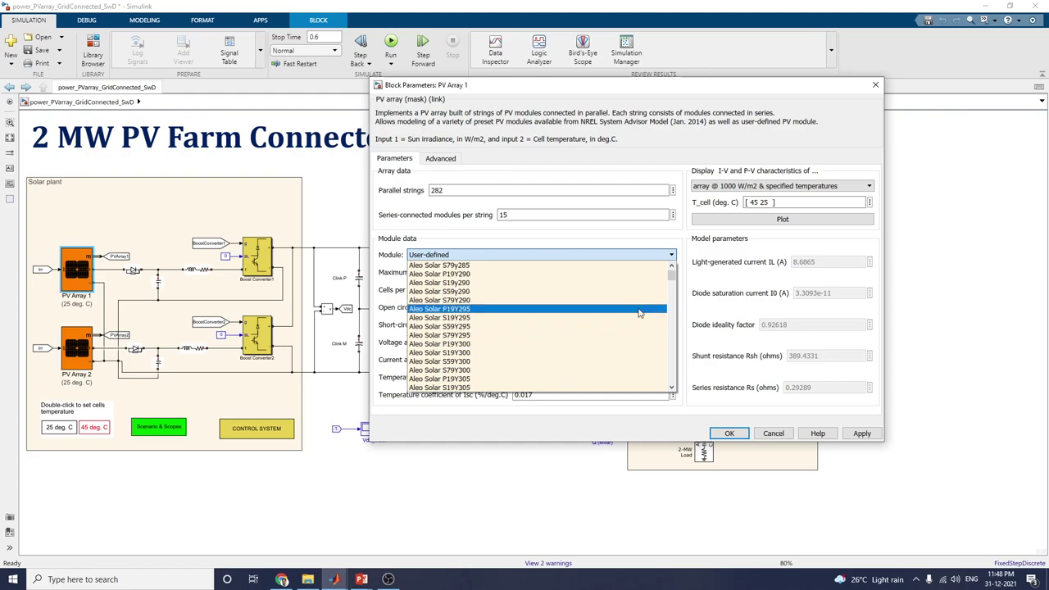
pyautogui.moveTo(670, 277); pyautogui.dragTo(678, 355)
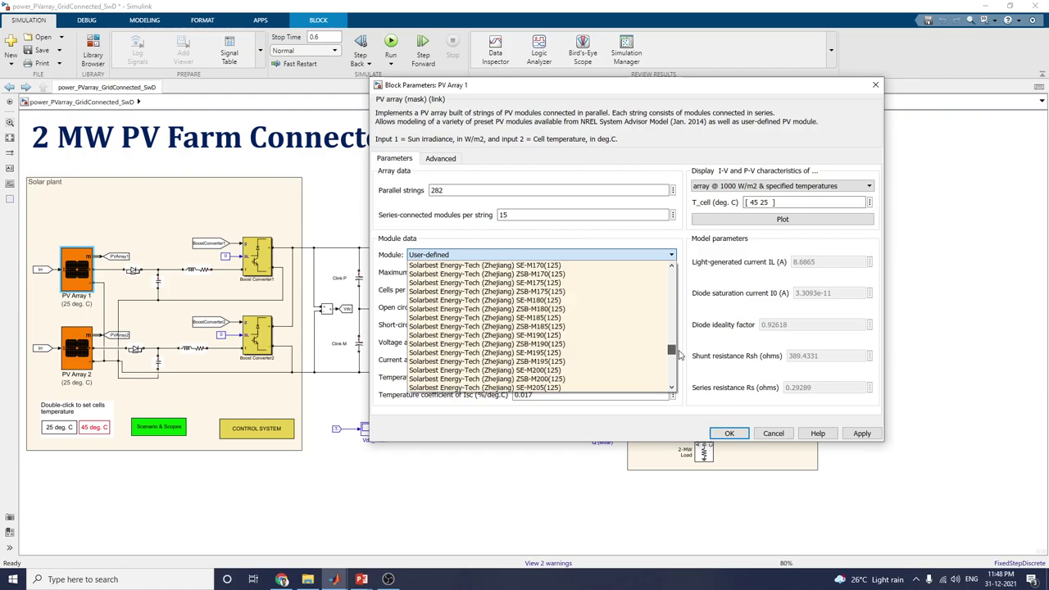
pyautogui.moveTo(681, 348); pyautogui.dragTo(656, 349)
pyautogui.scroll(-20, 657, 349)
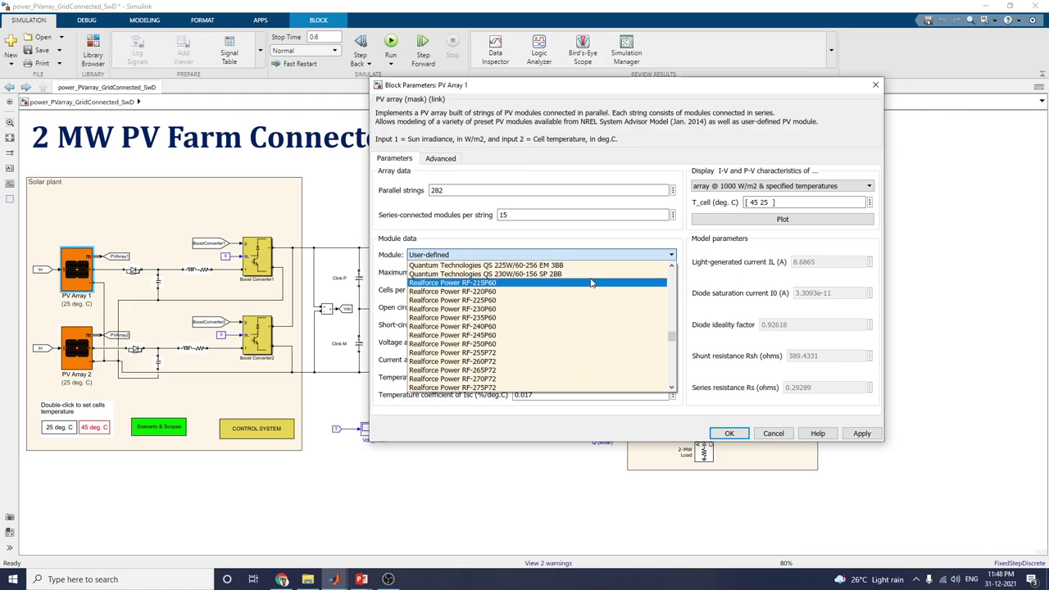
pyautogui.scroll(5, 596, 282)
pyautogui.scroll(10, 596, 282)
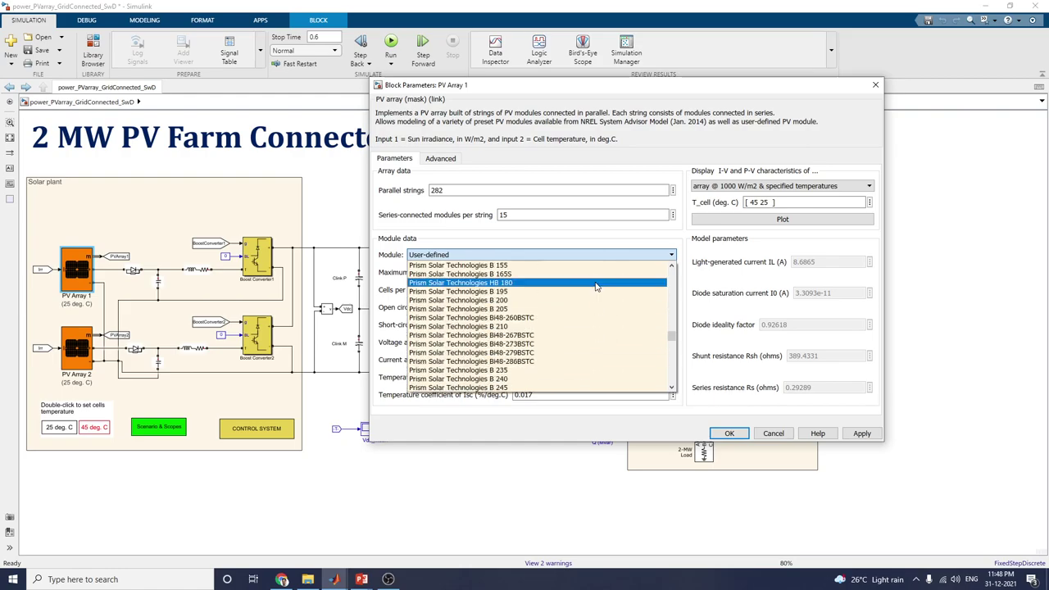
pyautogui.scroll(8, 596, 287)
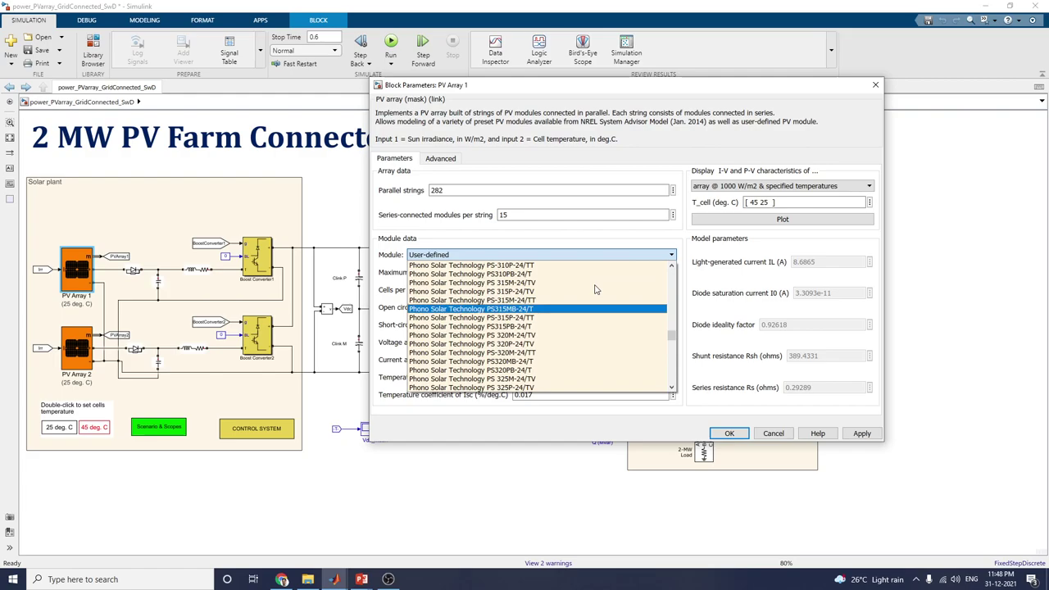
pyautogui.moveTo(671, 336); pyautogui.dragTo(690, 277)
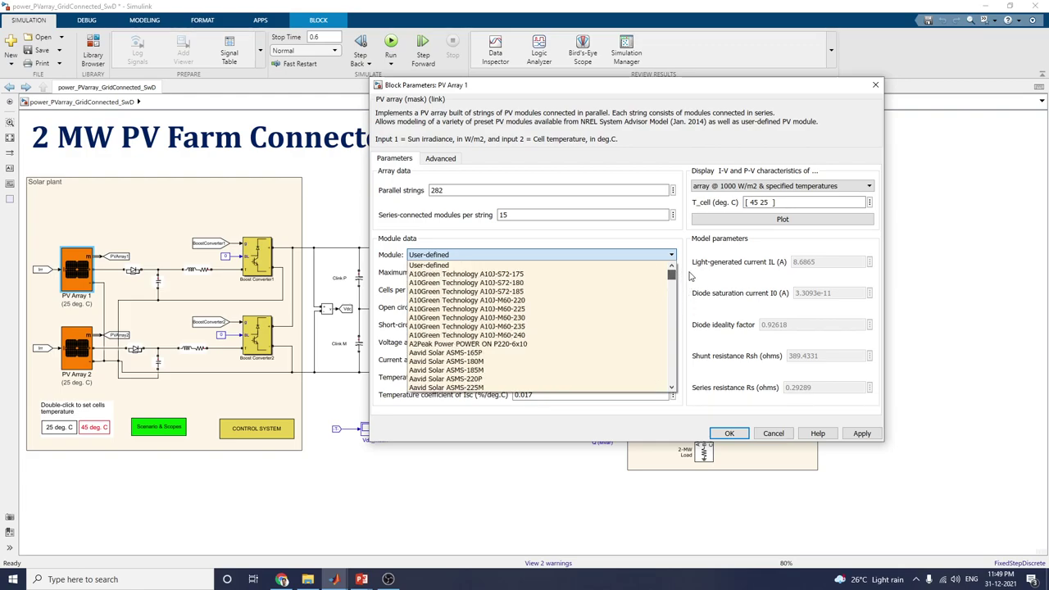
# Choose the A10Green Technology A10J-S72-175 module and plot its I-V and P-V curves.
pyautogui.click(528, 275)
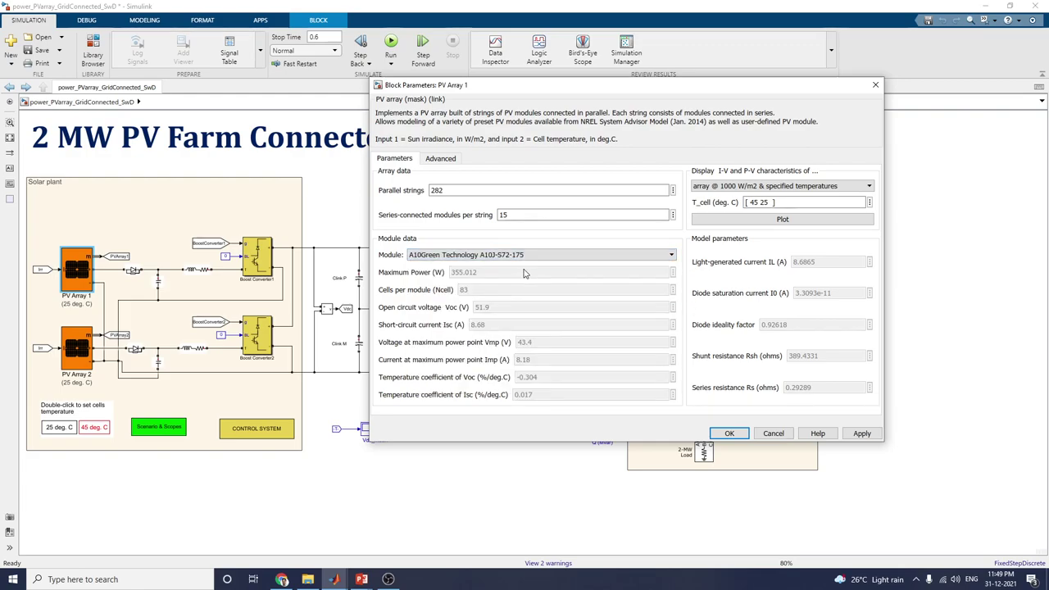
pyautogui.click(774, 221)
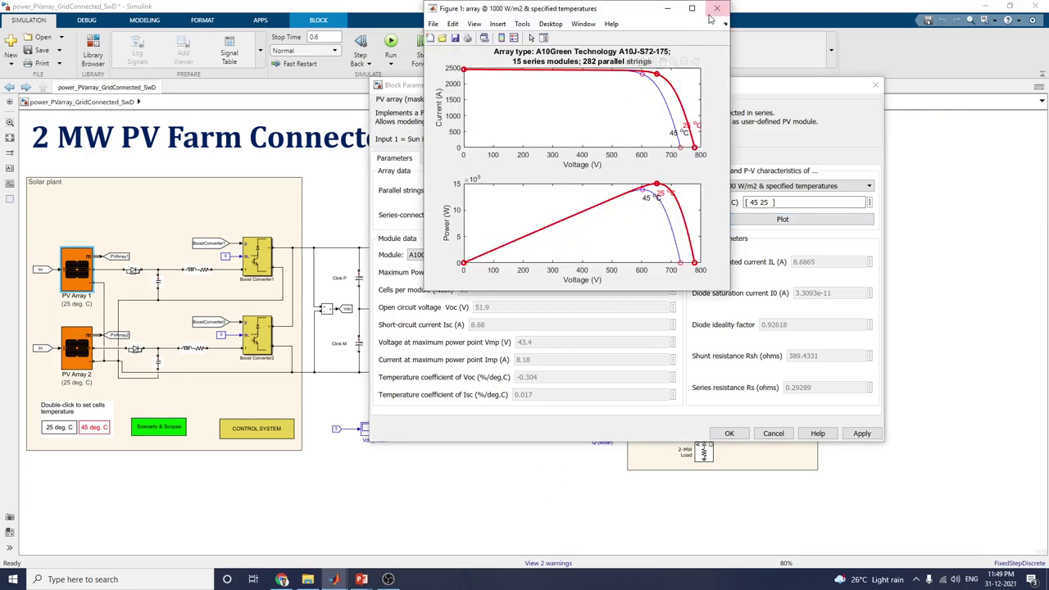
pyautogui.doubleClick(515, 52)
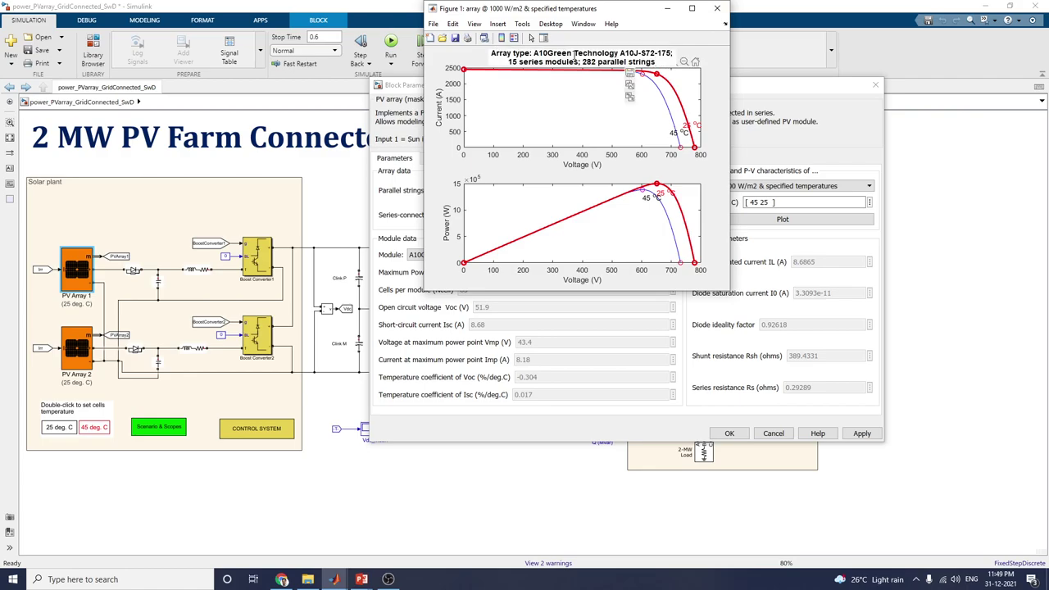
pyautogui.moveTo(573, 54); pyautogui.dragTo(648, 53)
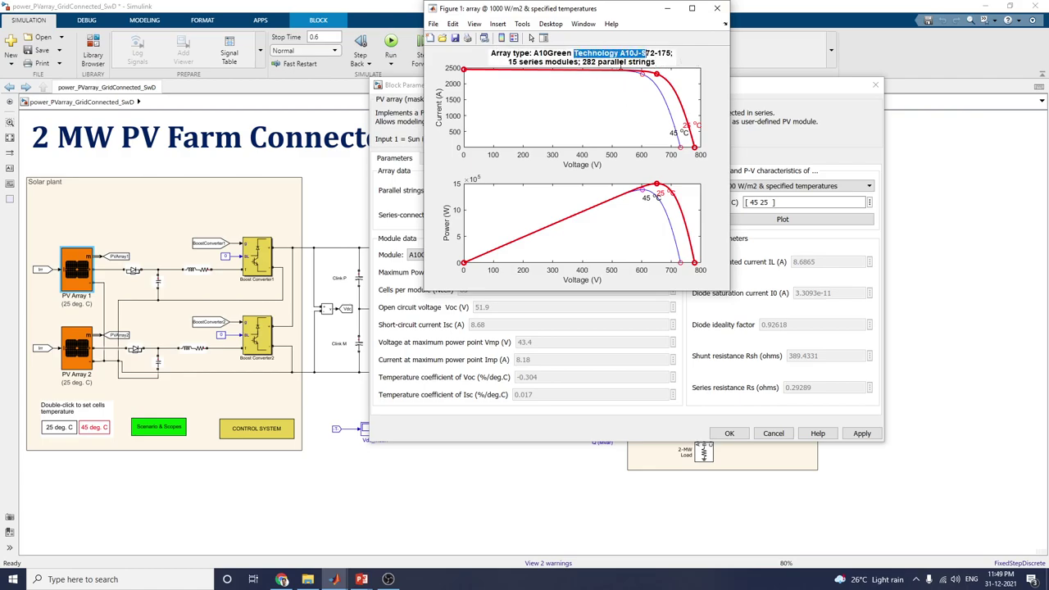
pyautogui.click(717, 8)
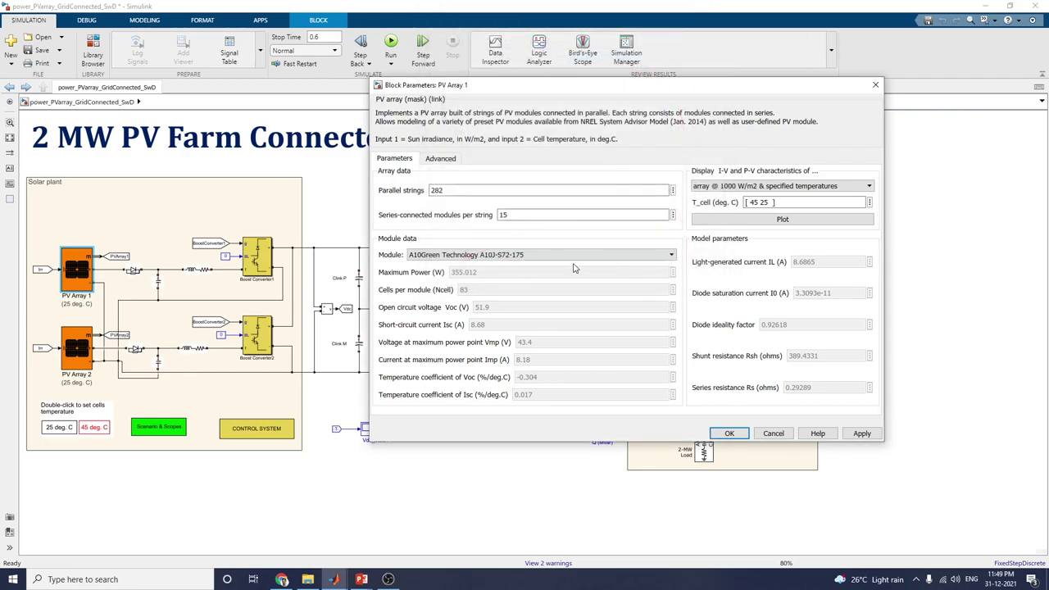
# Switch to the Aavid Solar ASMS-165P module and plot its curves.
pyautogui.click(533, 255)
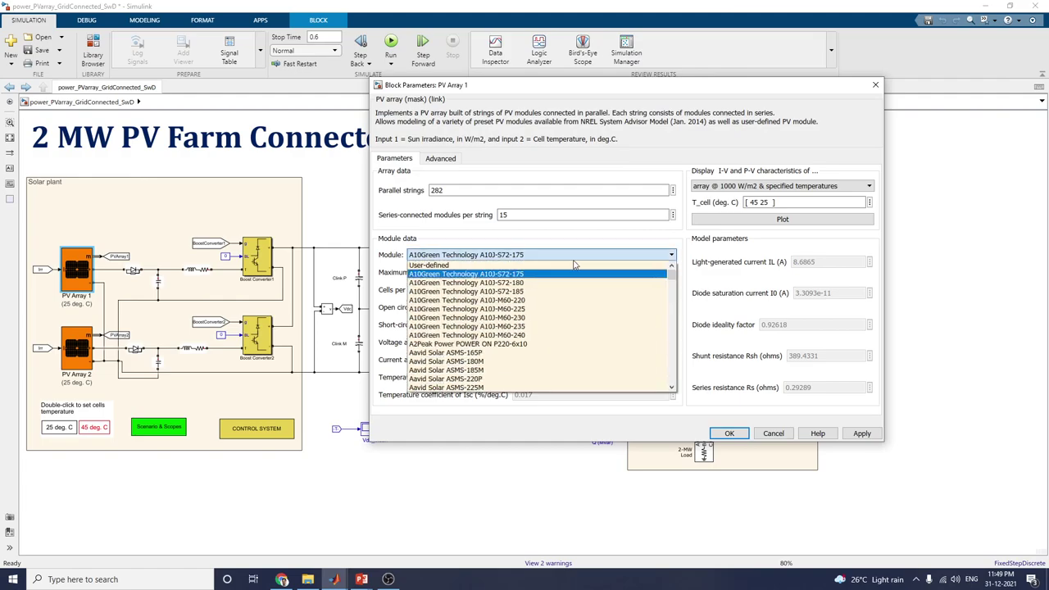
pyautogui.click(508, 355)
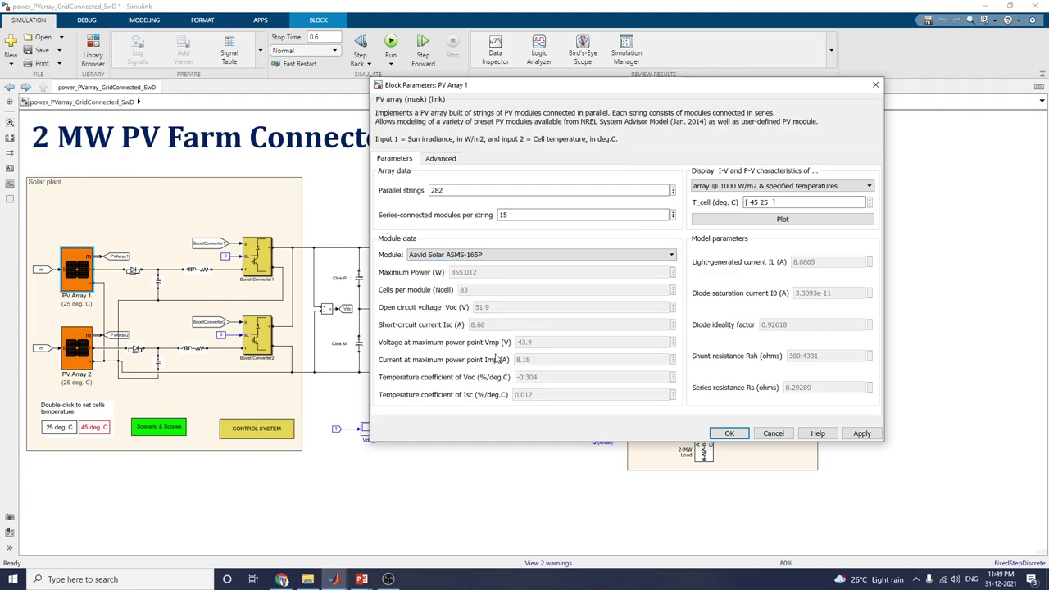
pyautogui.click(752, 219)
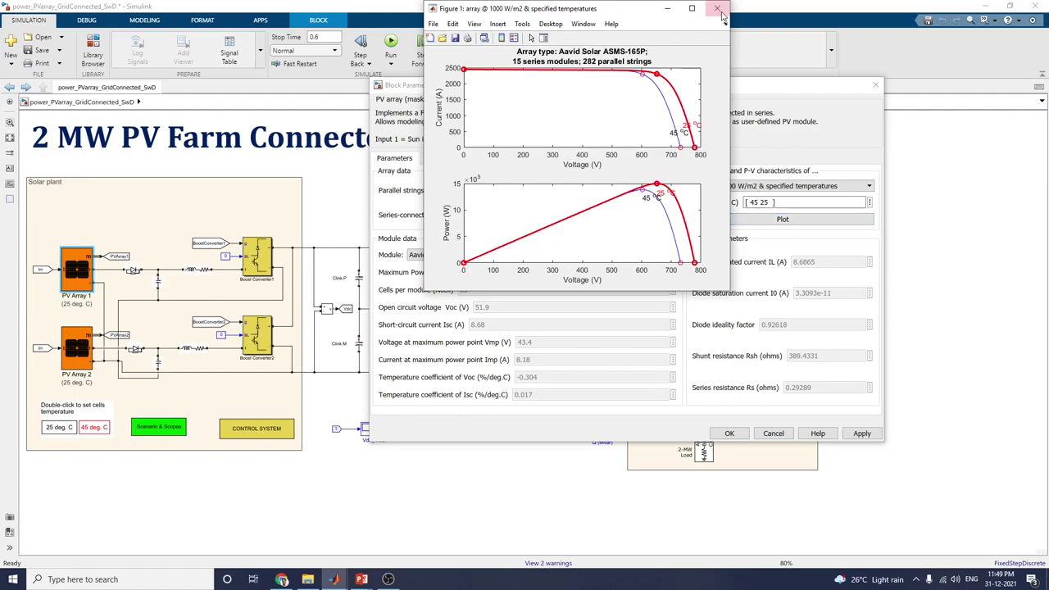
pyautogui.click(806, 195)
# Plot curves at 25 deg.C for 1000 and 250 W/m2, then restore specified-temperature display.
pyautogui.click(796, 187)
pyautogui.click(789, 199)
pyautogui.click(789, 187)
pyautogui.click(789, 207)
pyautogui.click(796, 221)
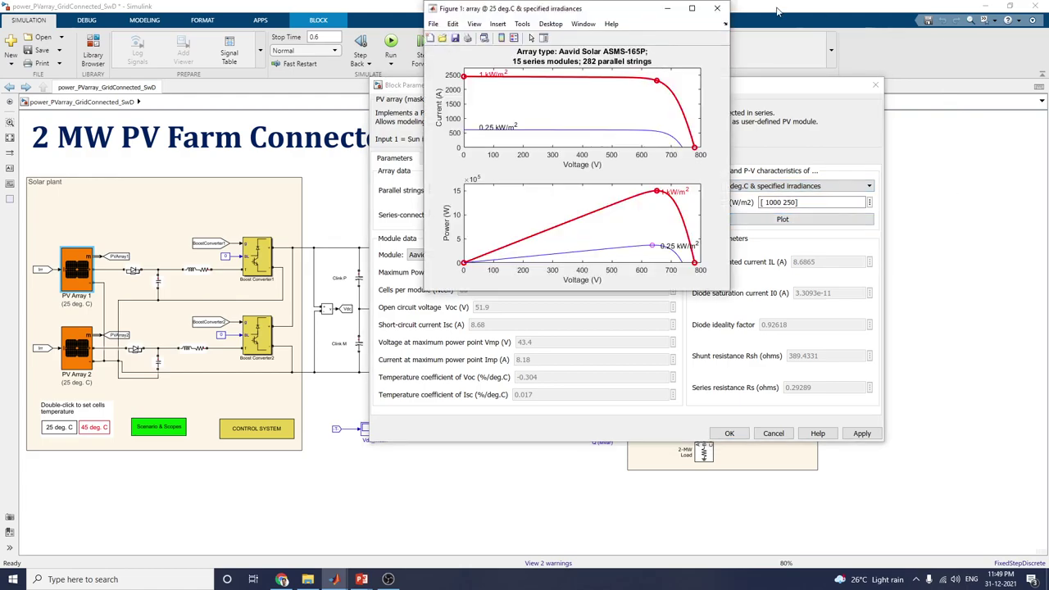
pyautogui.click(717, 8)
pyautogui.click(811, 190)
pyautogui.click(791, 216)
# Set the module back to User-defined, apply, close, and select PV Array 2.
pyautogui.click(485, 255)
pyautogui.click(458, 264)
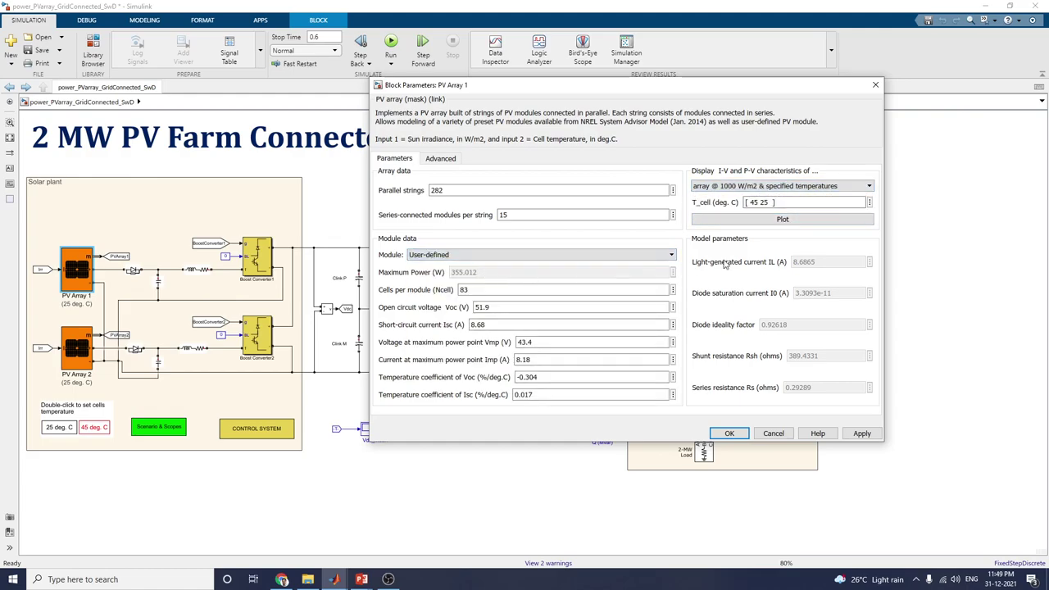
pyautogui.click(861, 433)
pyautogui.click(730, 433)
pyautogui.click(65, 350)
pyautogui.doubleClick(65, 350)
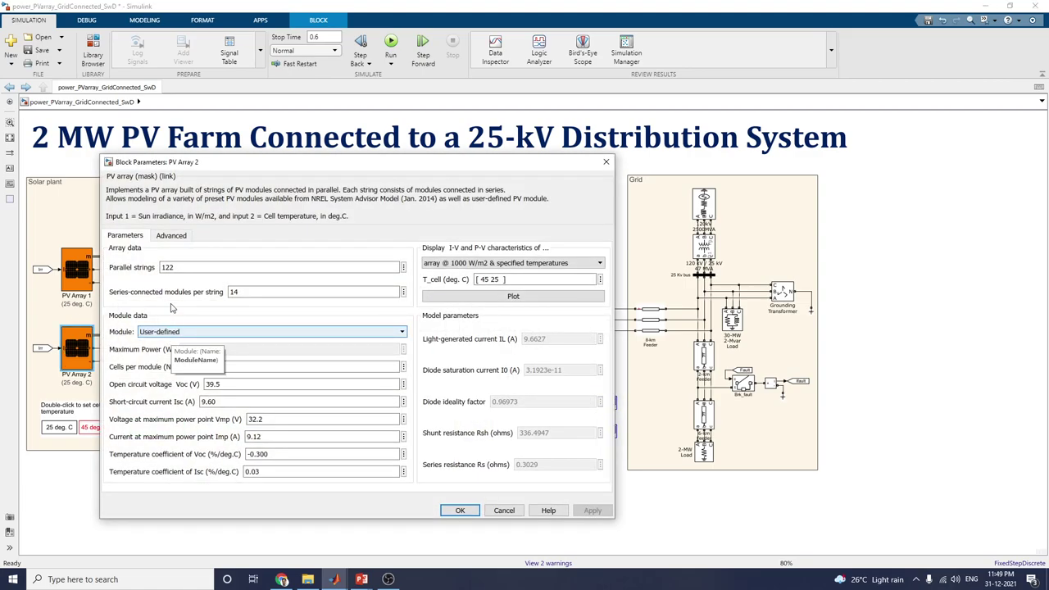
pyautogui.moveTo(294, 162); pyautogui.dragTo(619, 158)
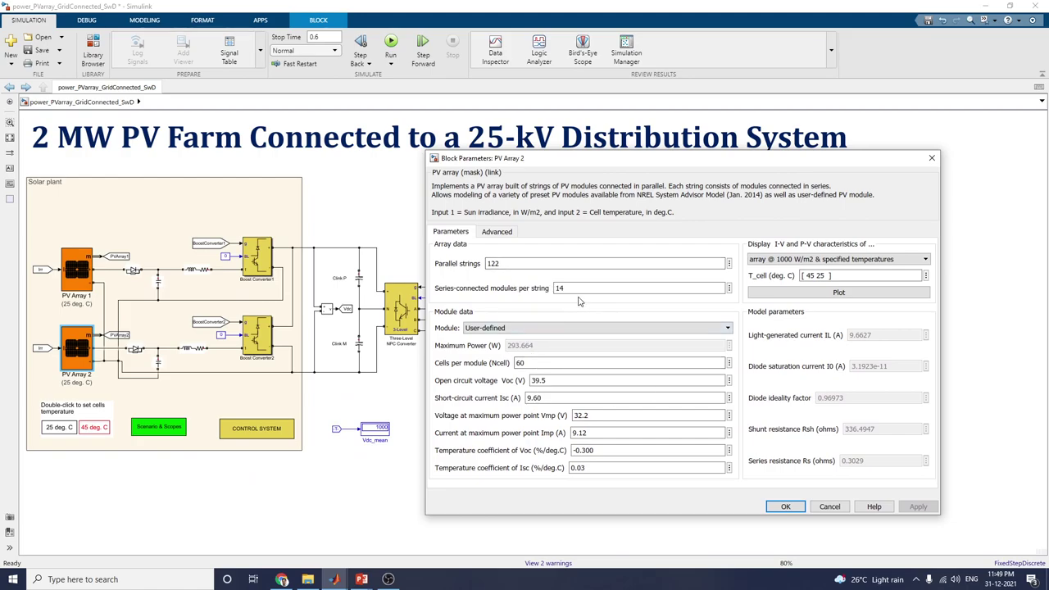
pyautogui.click(835, 292)
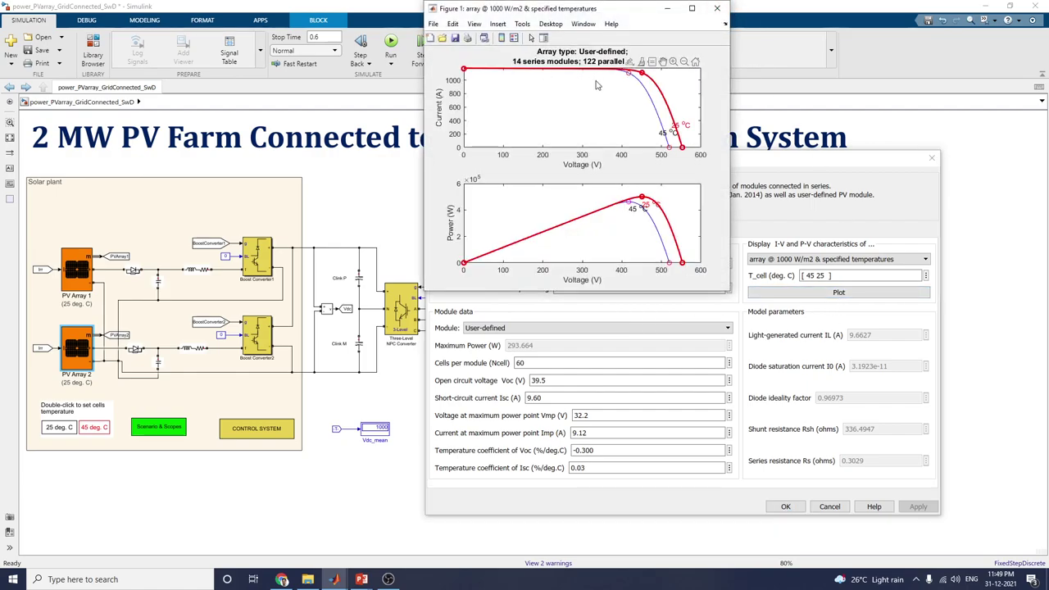
pyautogui.click(717, 8)
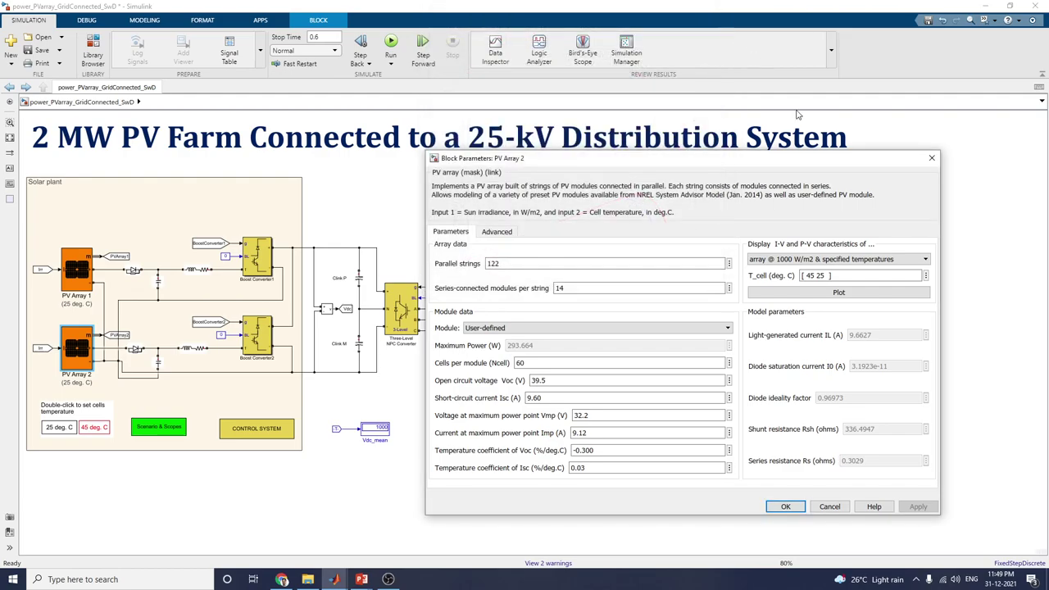
pyautogui.click(785, 506)
pyautogui.doubleClick(266, 261)
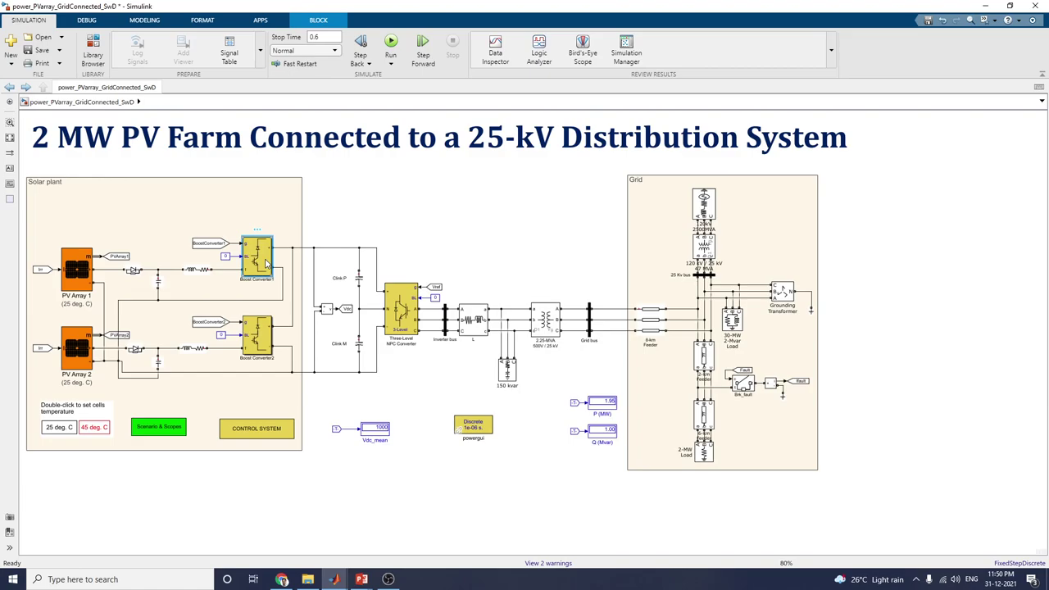
pyautogui.moveTo(398, 109); pyautogui.dragTo(705, 110)
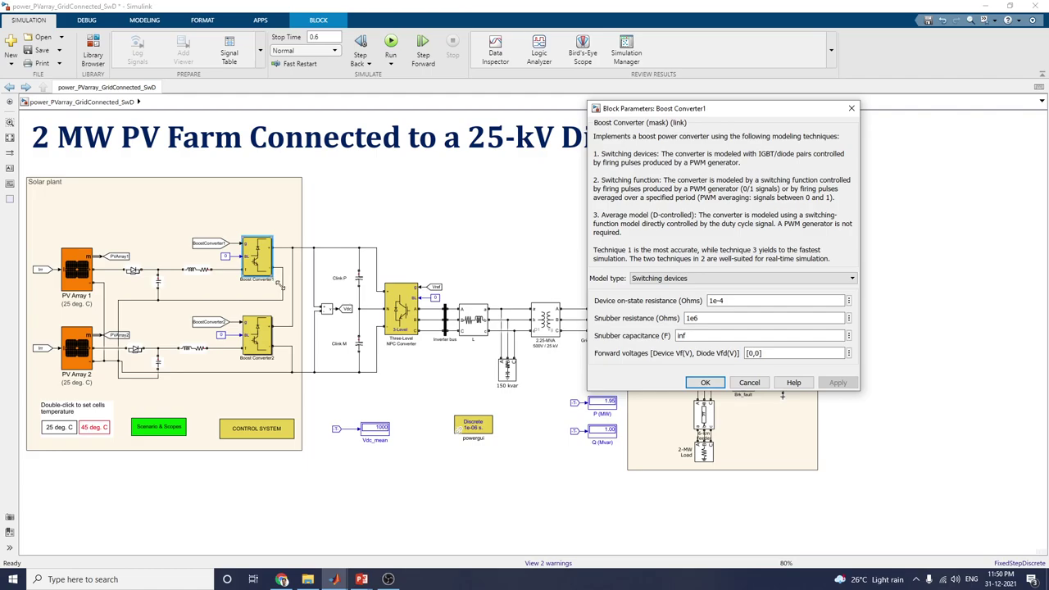
pyautogui.click(673, 279)
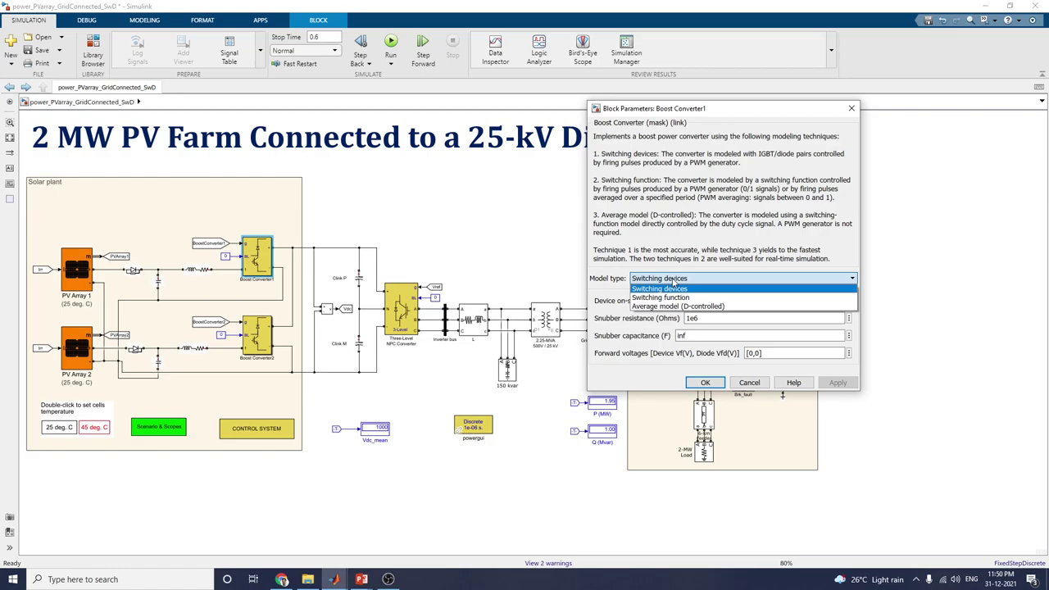
pyautogui.click(673, 281)
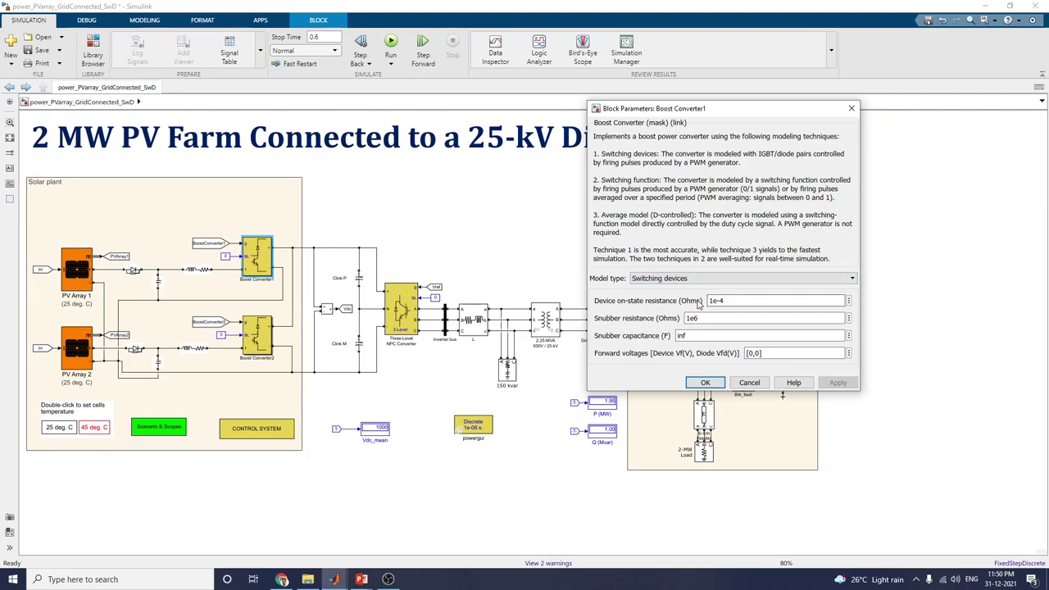
pyautogui.click(850, 108)
# Keep the NPC converter's Switching devices model type, then open the 150 kvar load parameters.
pyautogui.doubleClick(404, 314)
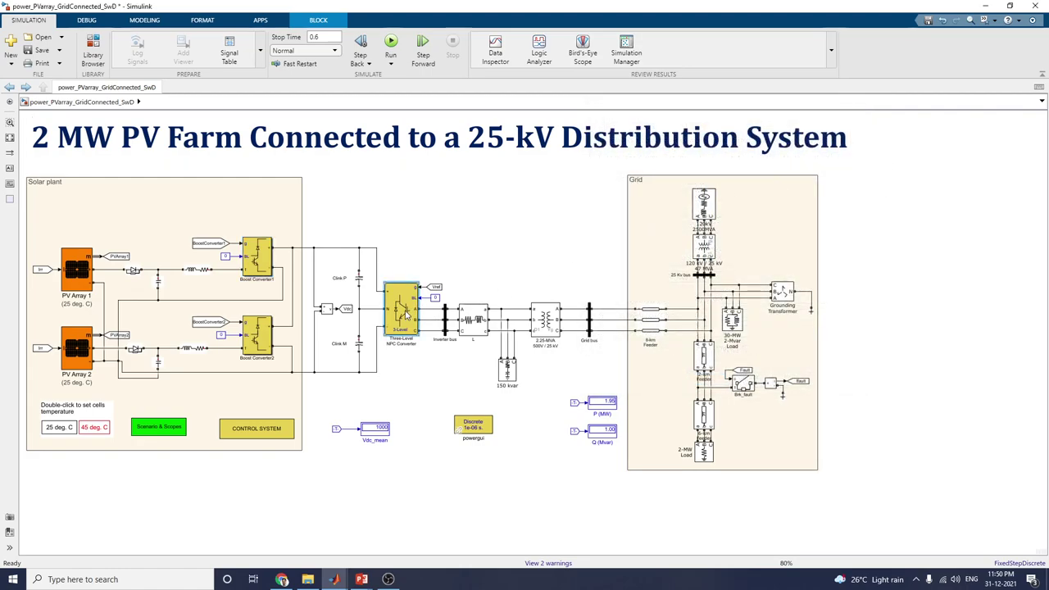
pyautogui.moveTo(552, 165); pyautogui.dragTo(761, 154)
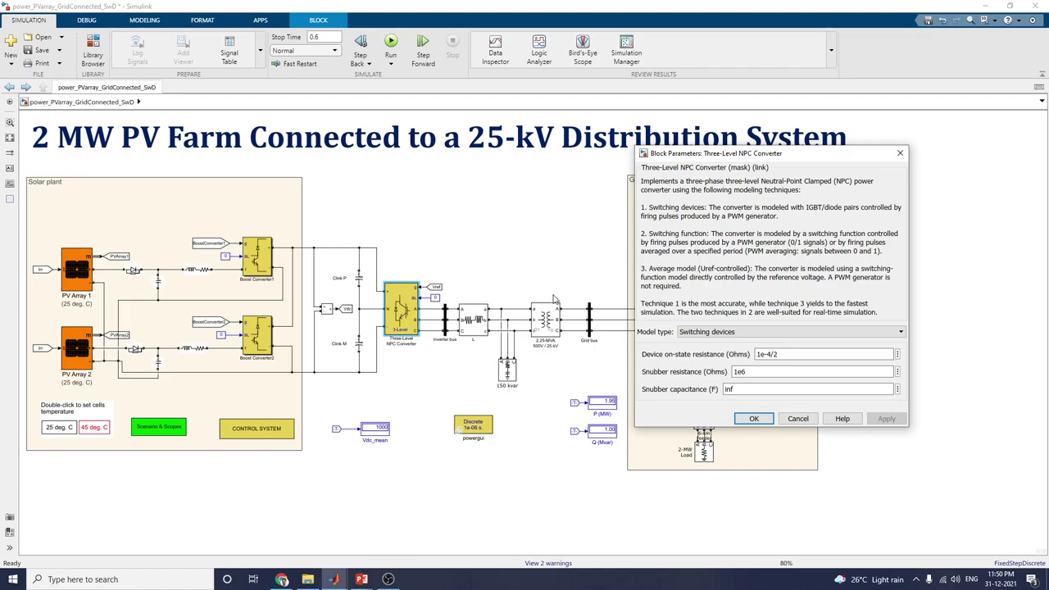
pyautogui.click(732, 332)
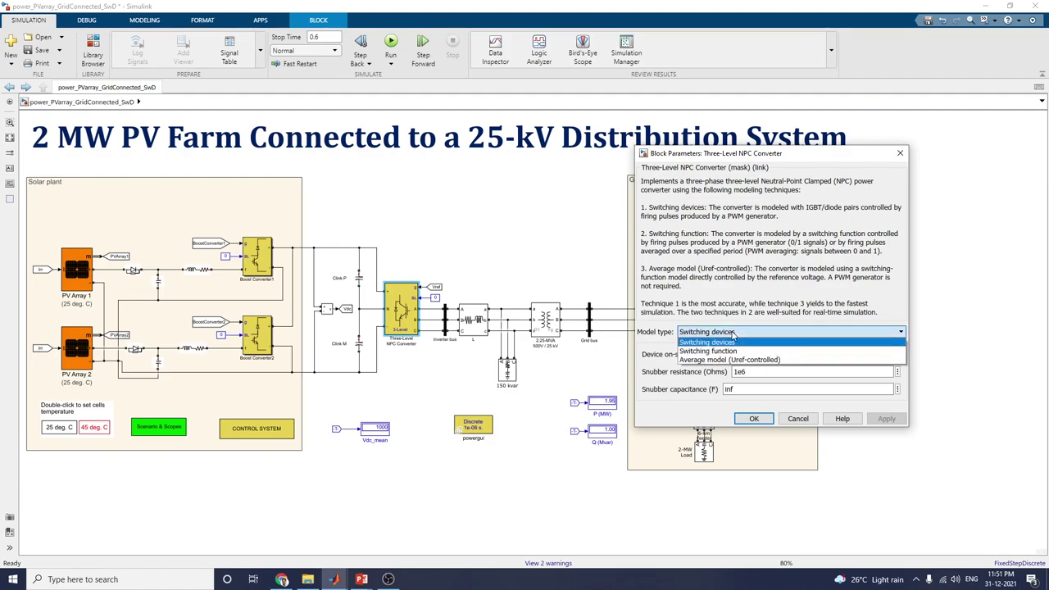
pyautogui.click(733, 333)
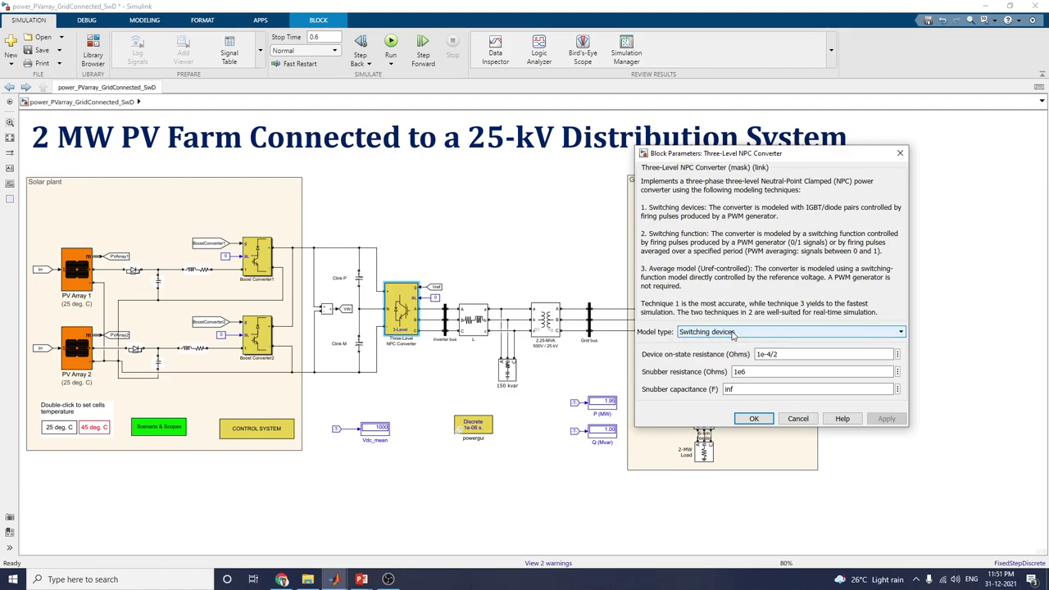
pyautogui.click(754, 418)
pyautogui.doubleClick(508, 369)
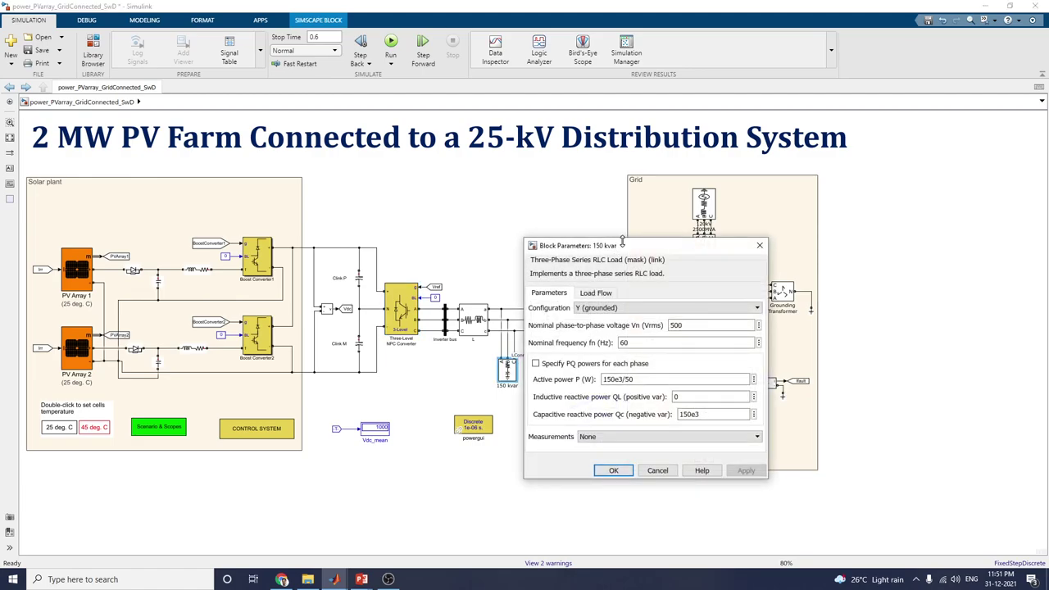
pyautogui.moveTo(674, 246); pyautogui.dragTo(920, 230)
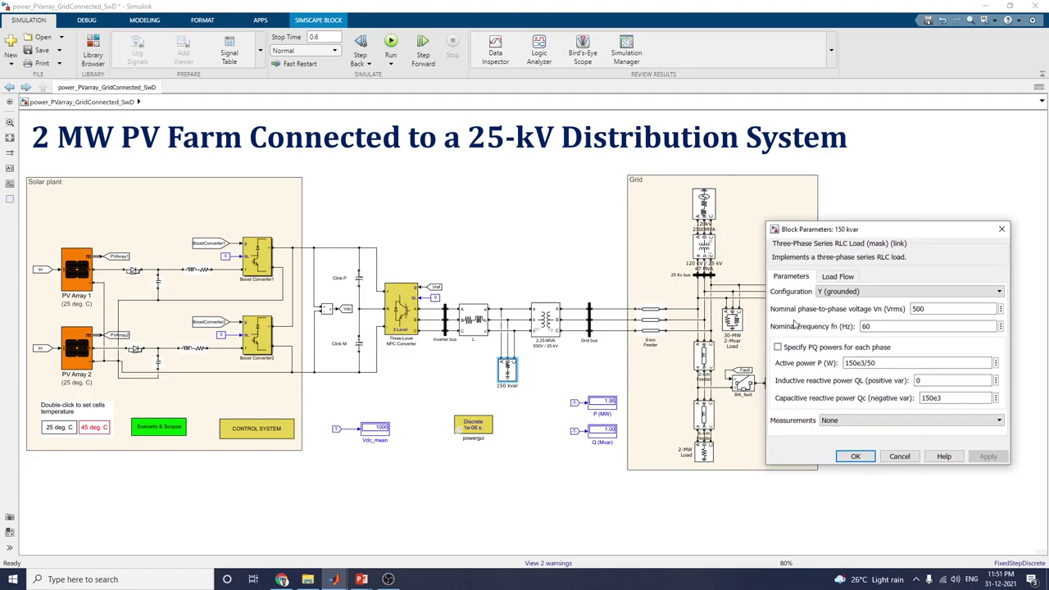
pyautogui.click(1001, 228)
pyautogui.doubleClick(482, 326)
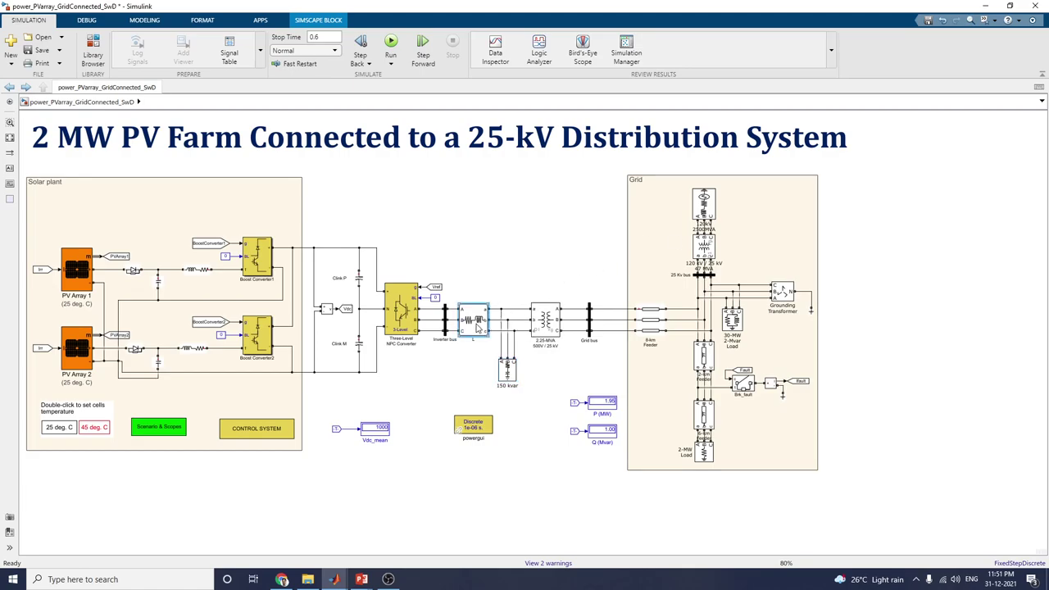
pyautogui.moveTo(560, 218); pyautogui.dragTo(206, 177)
pyautogui.click(363, 174)
pyautogui.doubleClick(545, 320)
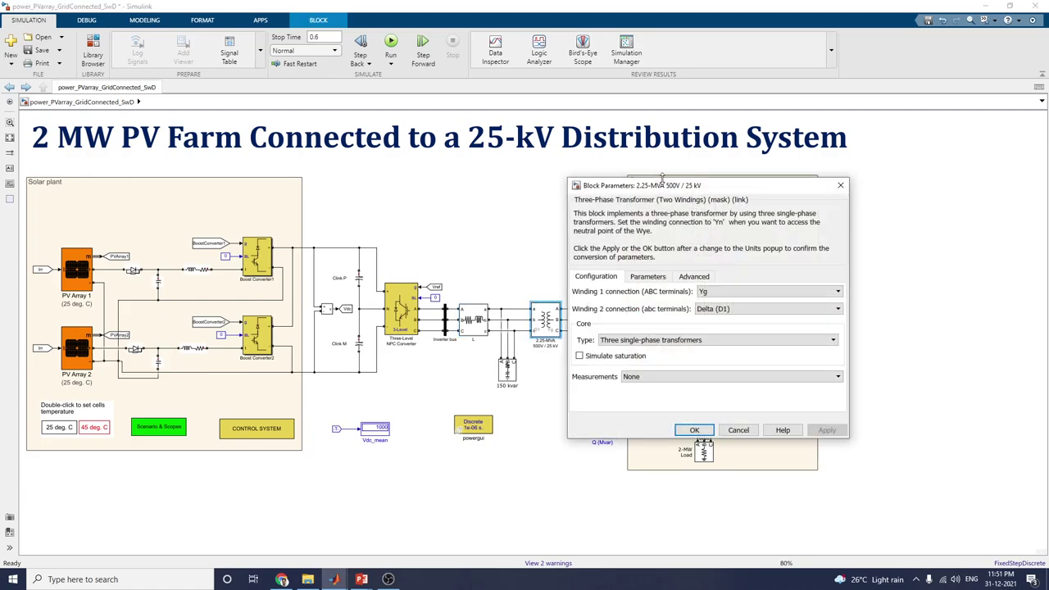
pyautogui.moveTo(692, 187); pyautogui.dragTo(849, 186)
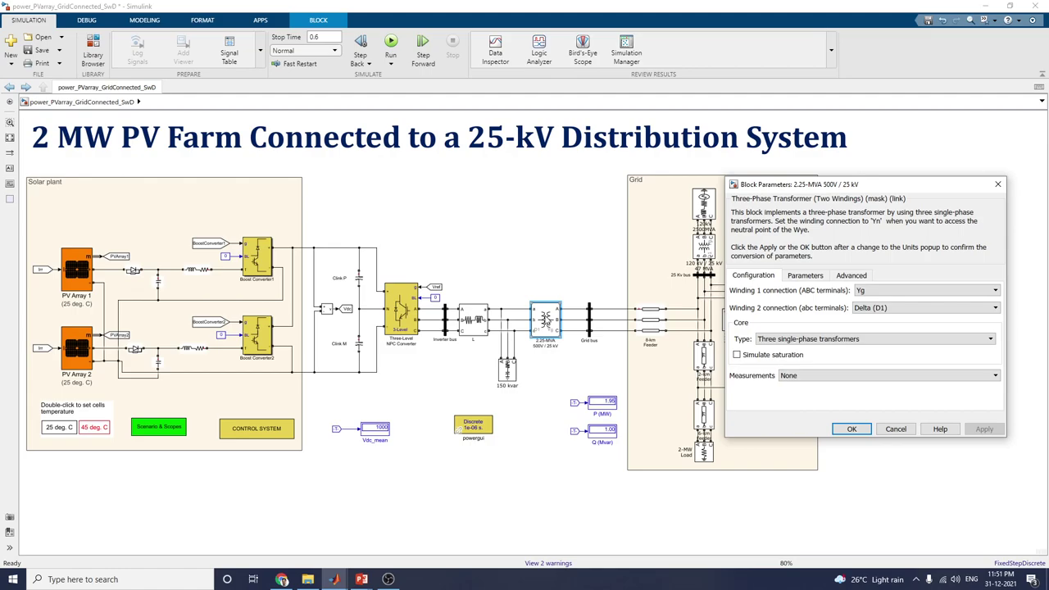
pyautogui.click(851, 429)
pyautogui.click(589, 325)
pyautogui.doubleClick(591, 325)
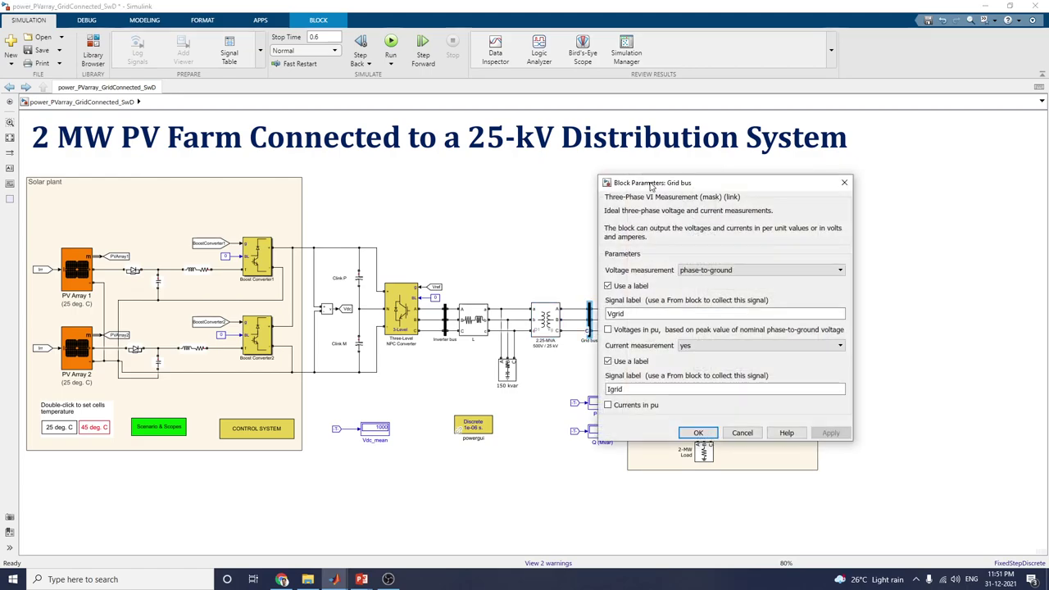
pyautogui.moveTo(650, 170); pyautogui.dragTo(148, 170)
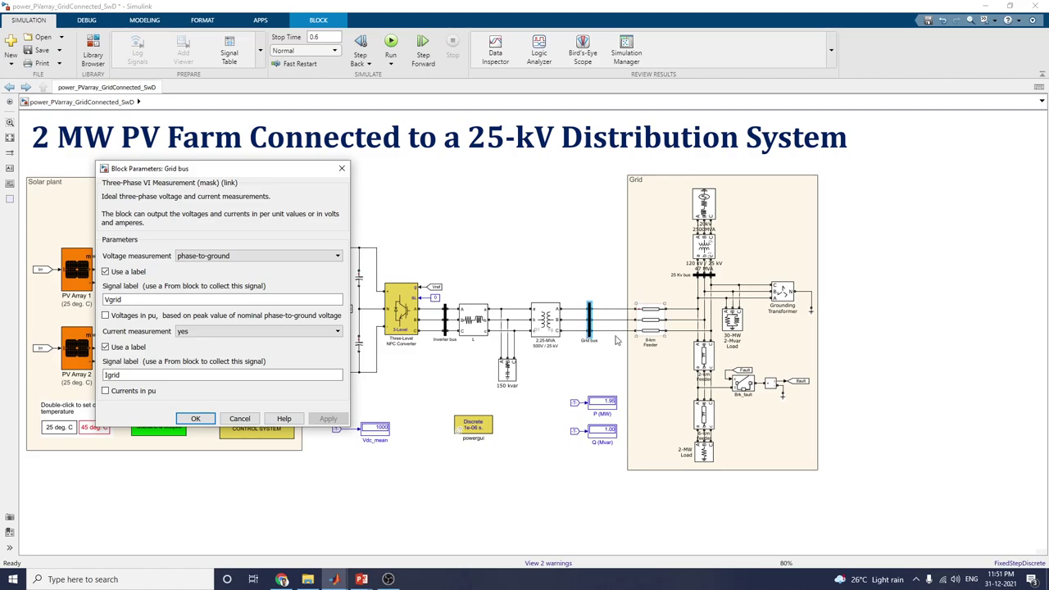
pyautogui.click(322, 259)
pyautogui.click(322, 259)
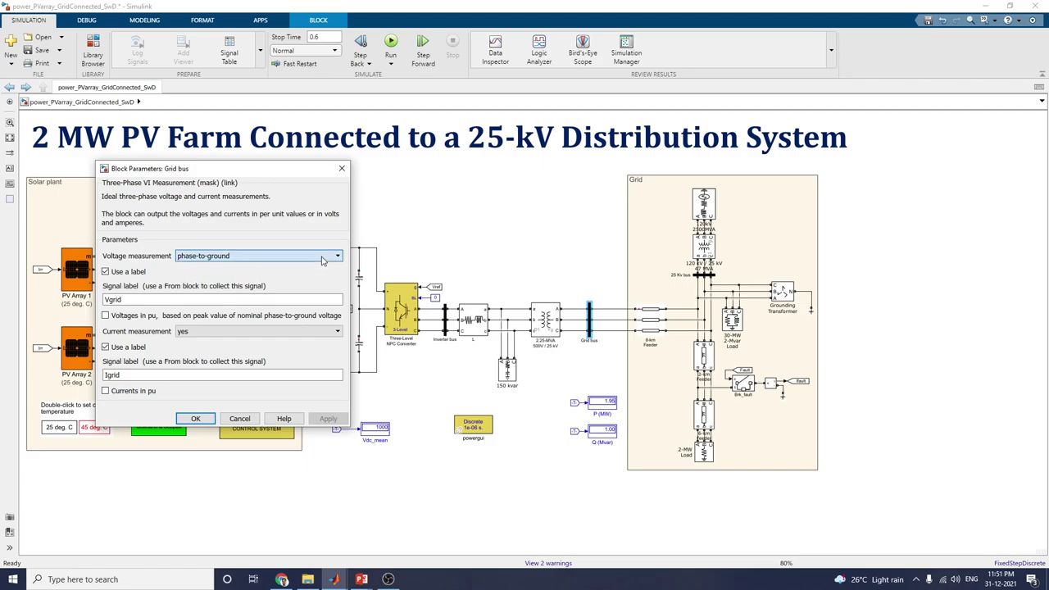
pyautogui.click(342, 168)
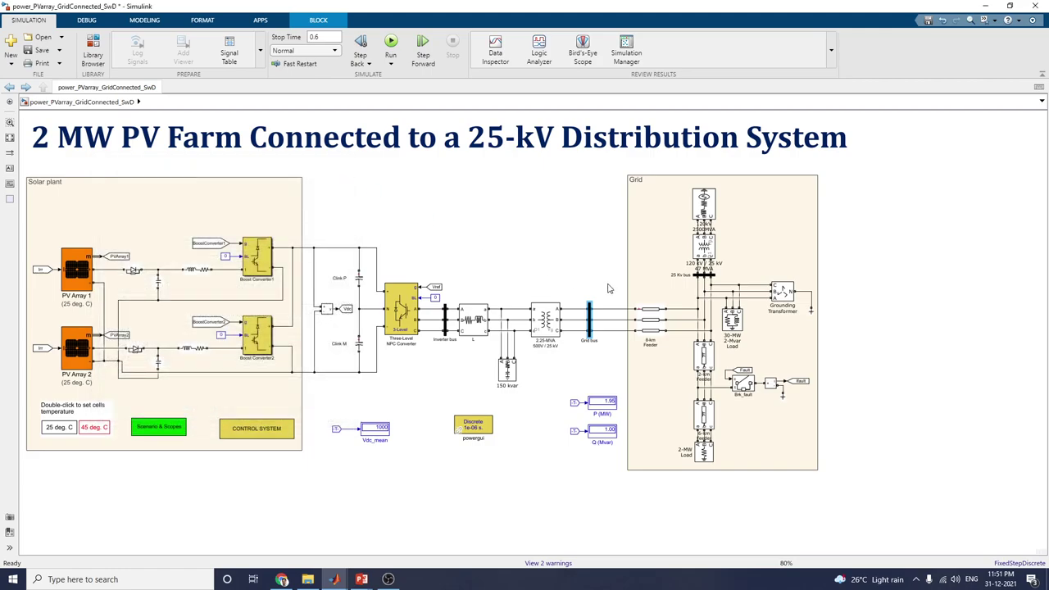
# Inspect and close the 120 kV 2500 MVA grid source parameters.
pyautogui.doubleClick(704, 205)
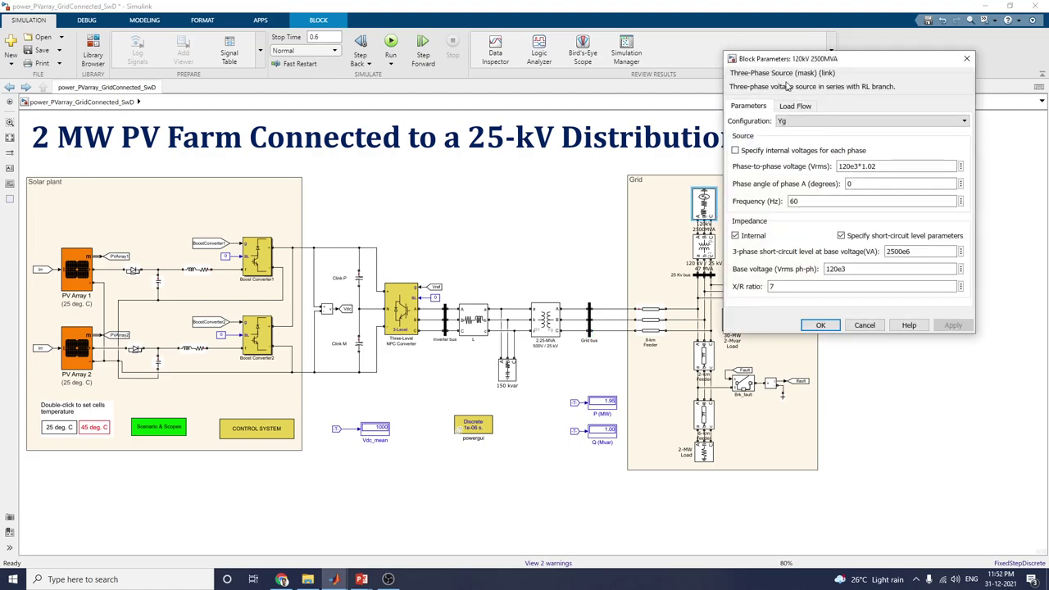
pyautogui.moveTo(803, 59); pyautogui.dragTo(243, 62)
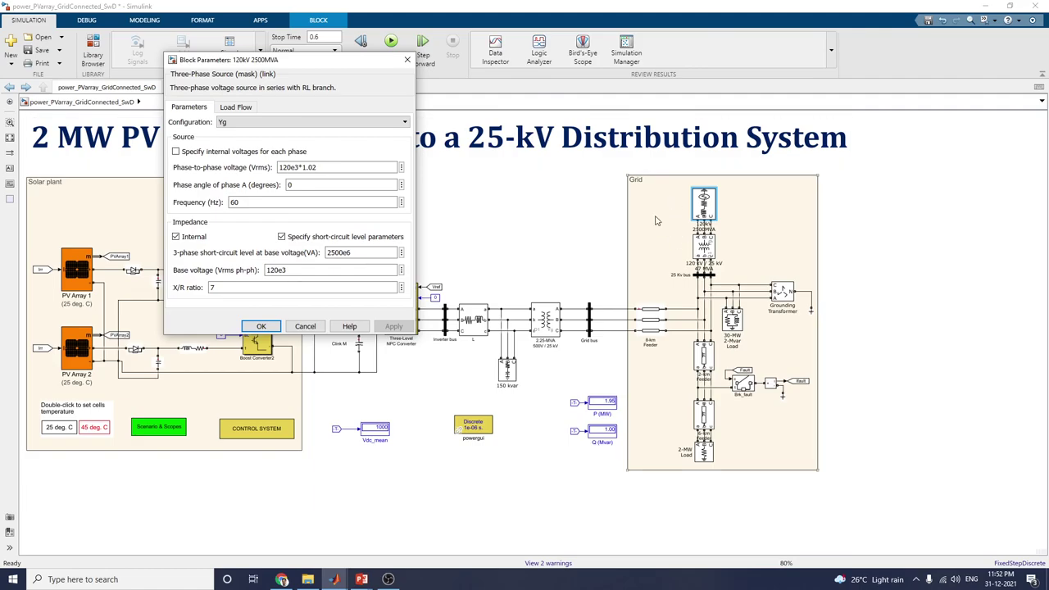
pyautogui.click(407, 60)
# Review the 120 kV/25 kV transformer's Yg and Delta (D1) windings, then close it.
pyautogui.doubleClick(705, 250)
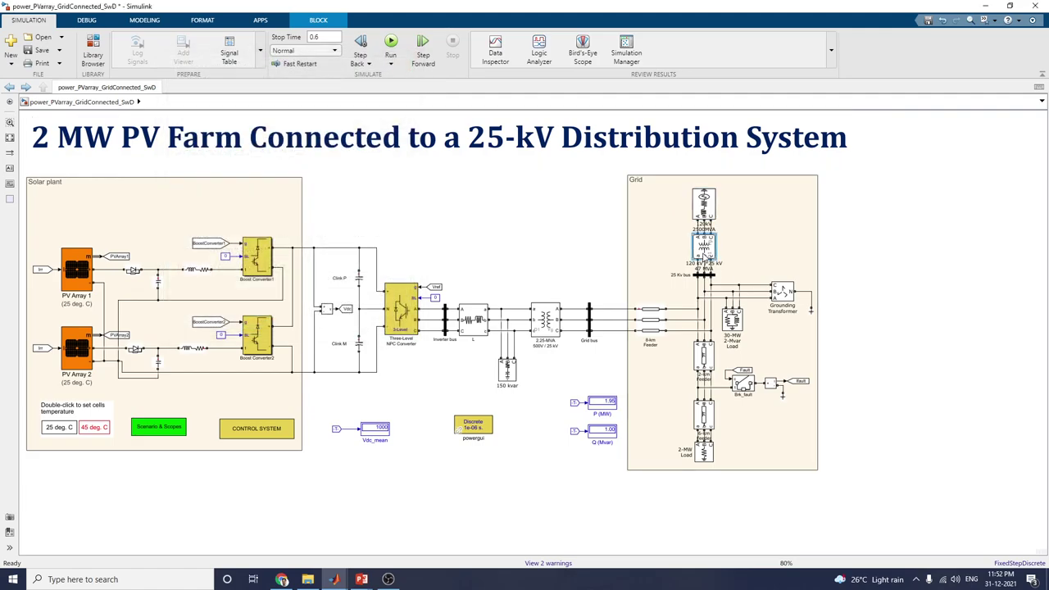
pyautogui.moveTo(781, 118); pyautogui.dragTo(160, 46)
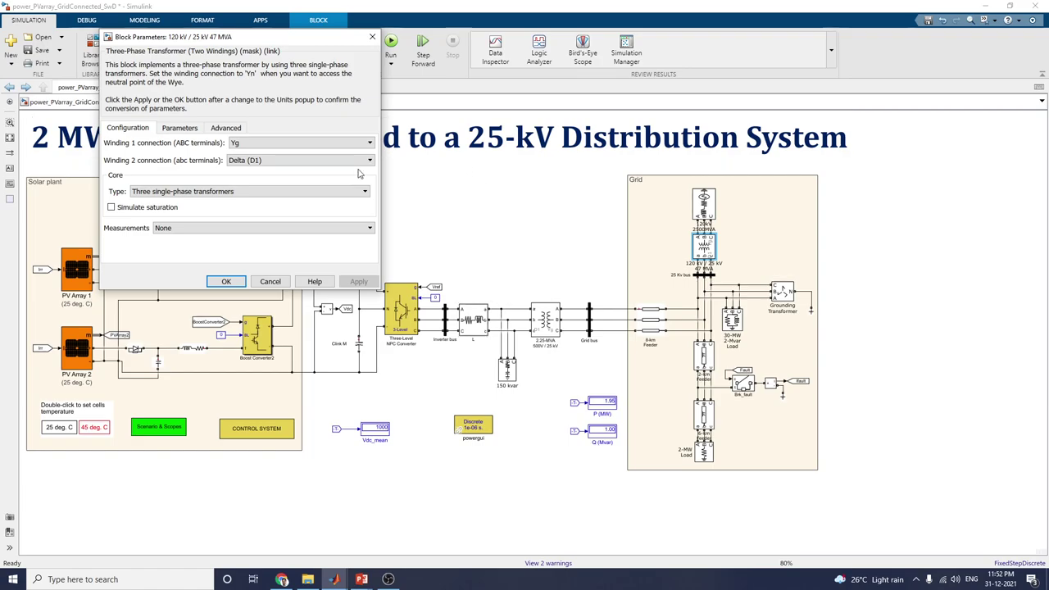
pyautogui.click(372, 36)
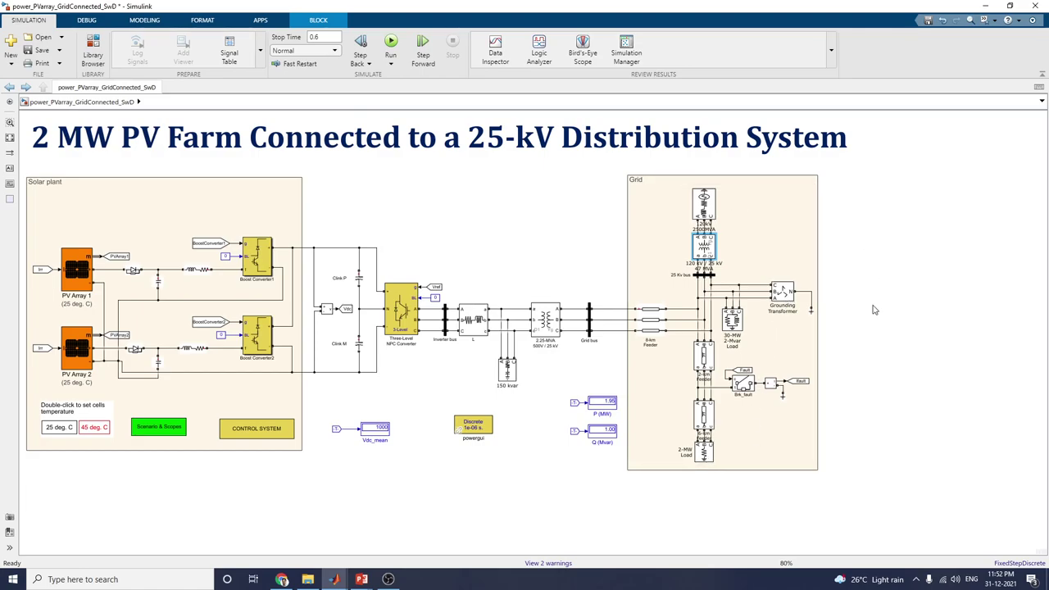
# Run the 2 MW PV farm simulation and select the Scenario & Scopes subsystem.
pyautogui.click(391, 45)
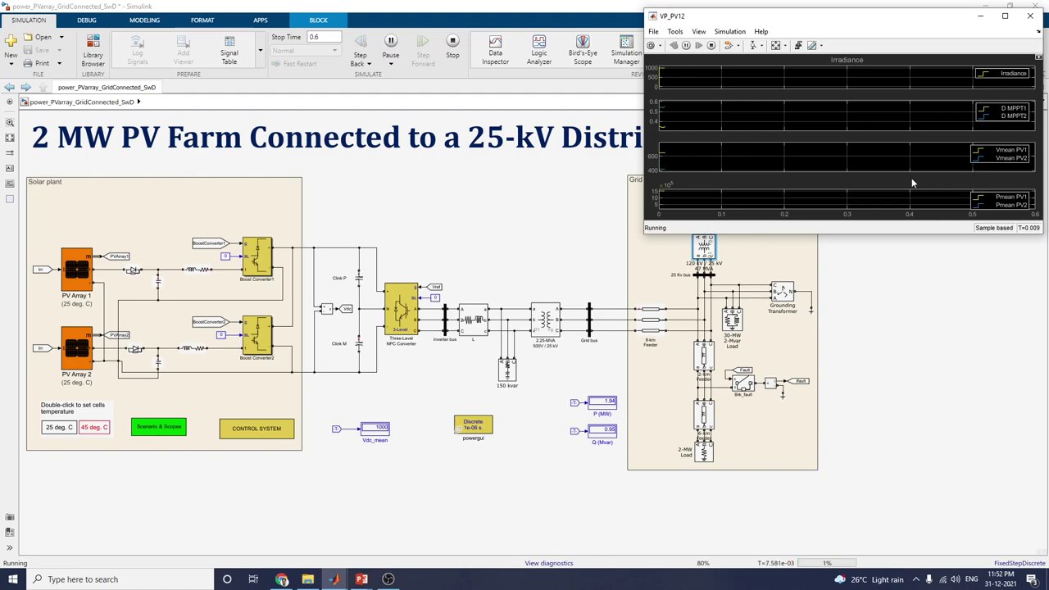
pyautogui.click(174, 428)
# Open Scenario & Scopes at 100% and bring up the Fault current and PV Arrays scopes.
pyautogui.doubleClick(174, 429)
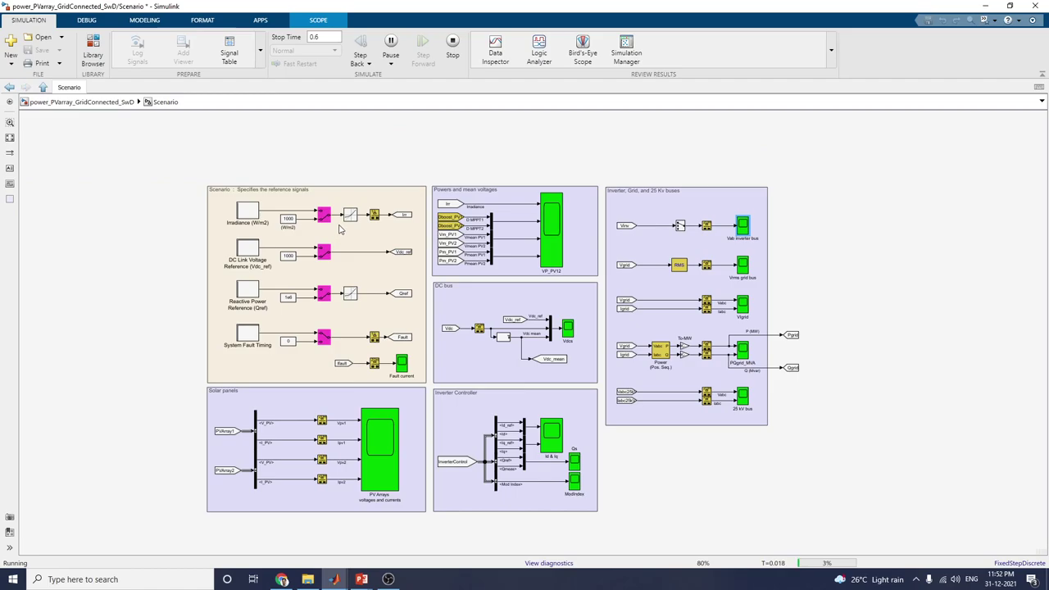
pyautogui.hotkey('alt', '1')
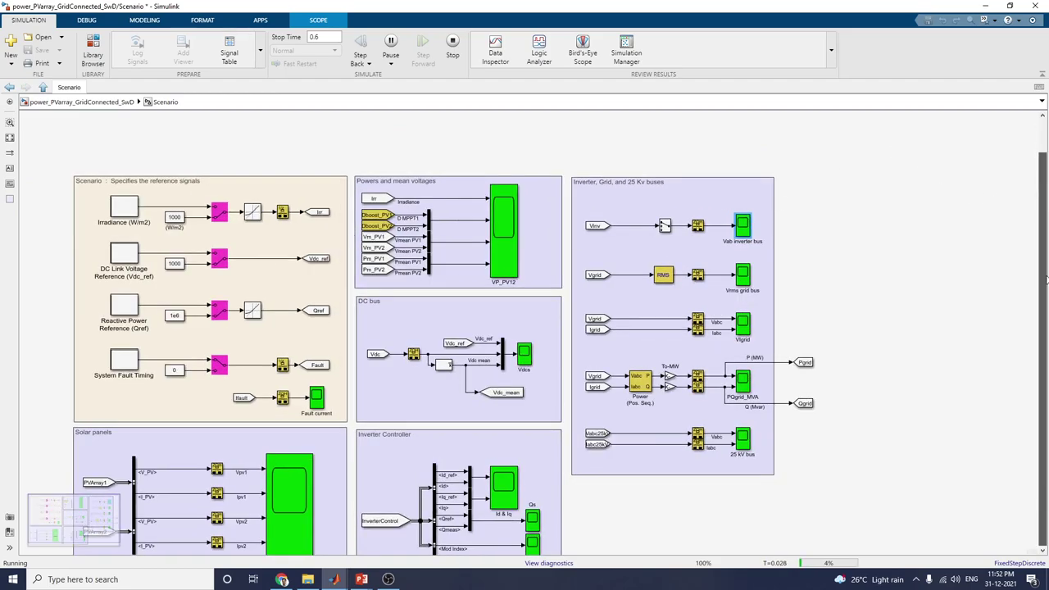
pyautogui.scroll(-1, 1039, 281)
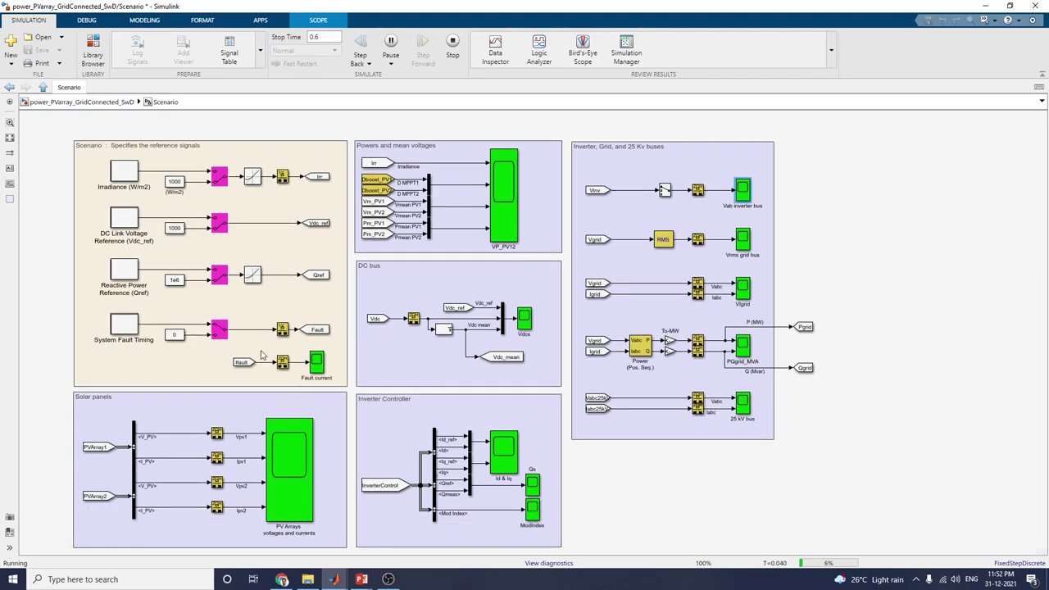
pyautogui.doubleClick(316, 361)
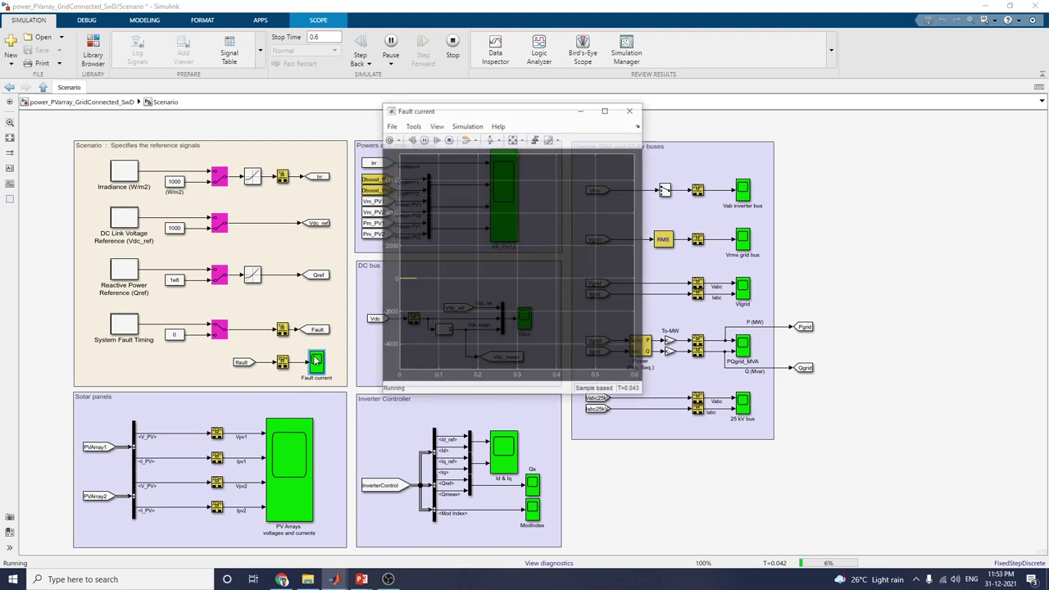
pyautogui.click(289, 477)
pyautogui.doubleClick(293, 472)
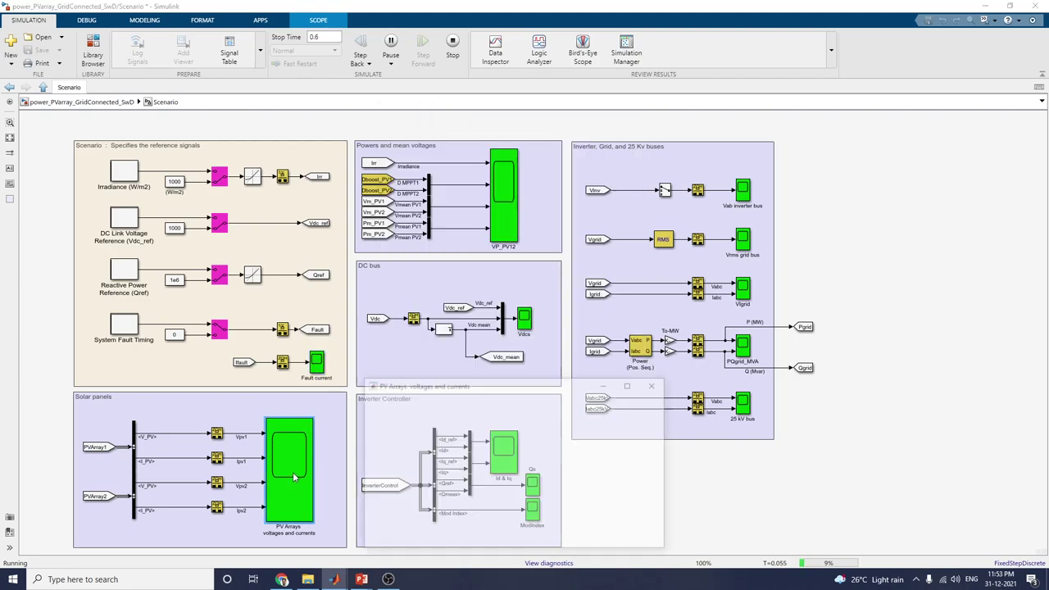
pyautogui.moveTo(446, 383); pyautogui.dragTo(122, 171)
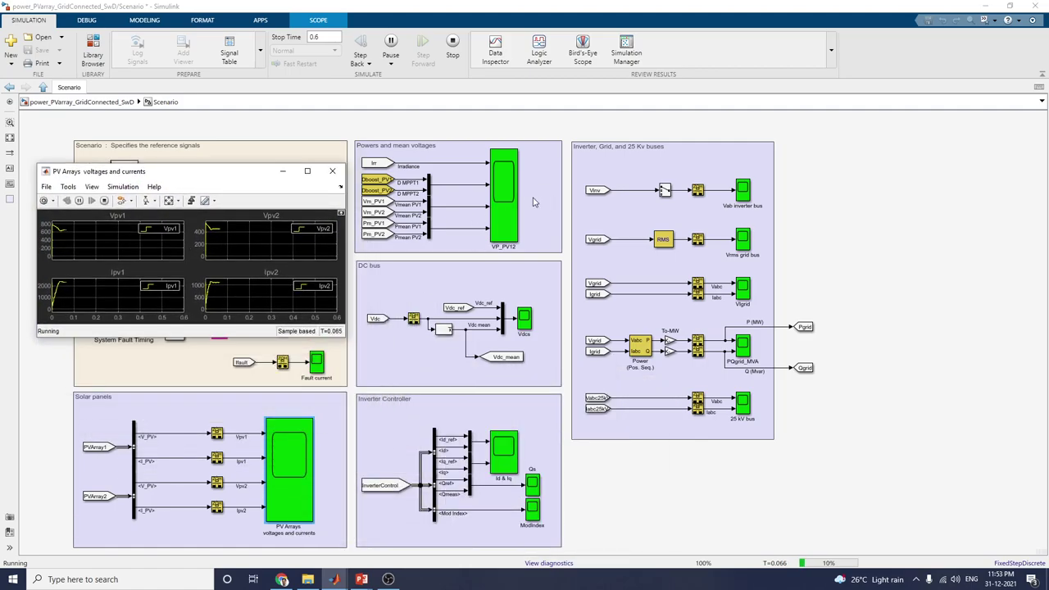
# Open the VP_PV12 and Vdcs scopes.
pyautogui.click(504, 195)
pyautogui.doubleClick(504, 195)
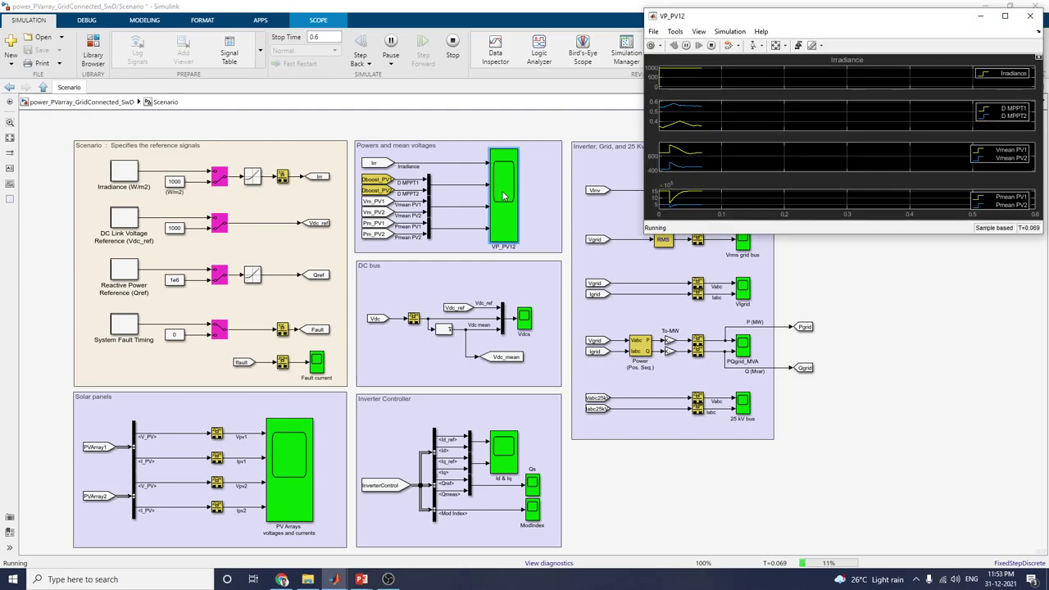
pyautogui.click(530, 321)
pyautogui.doubleClick(530, 321)
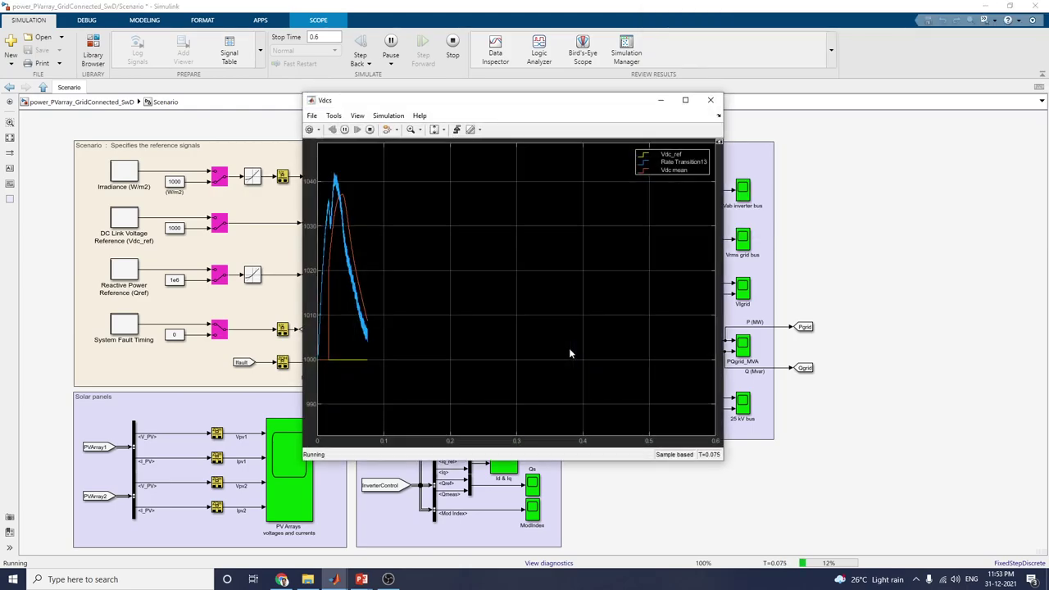
pyautogui.click(567, 524)
# Open the Id & Iq, Qs and ModIndex scopes.
pyautogui.click(505, 464)
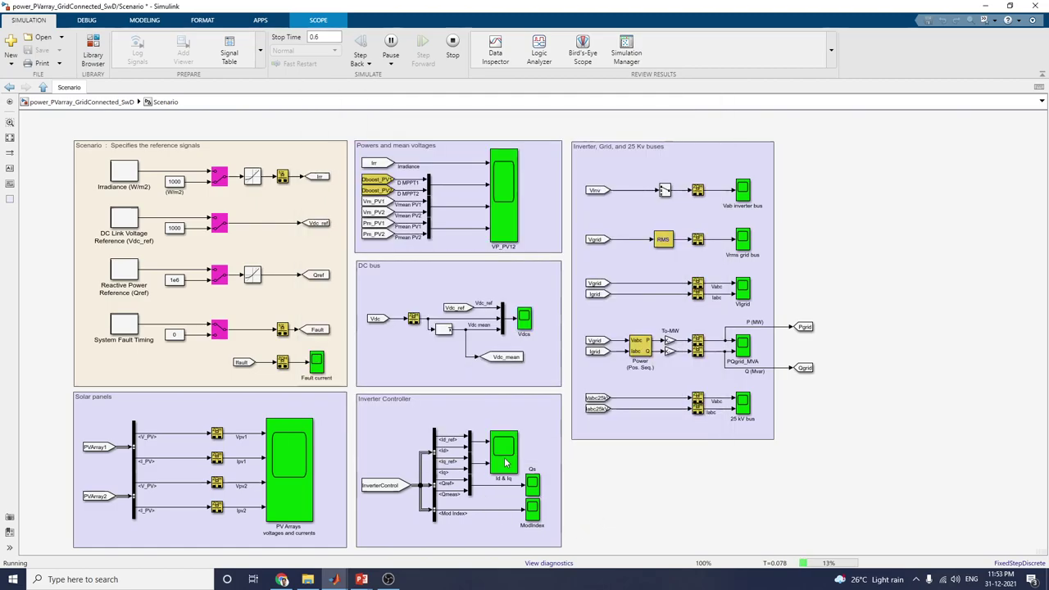
pyautogui.doubleClick(505, 464)
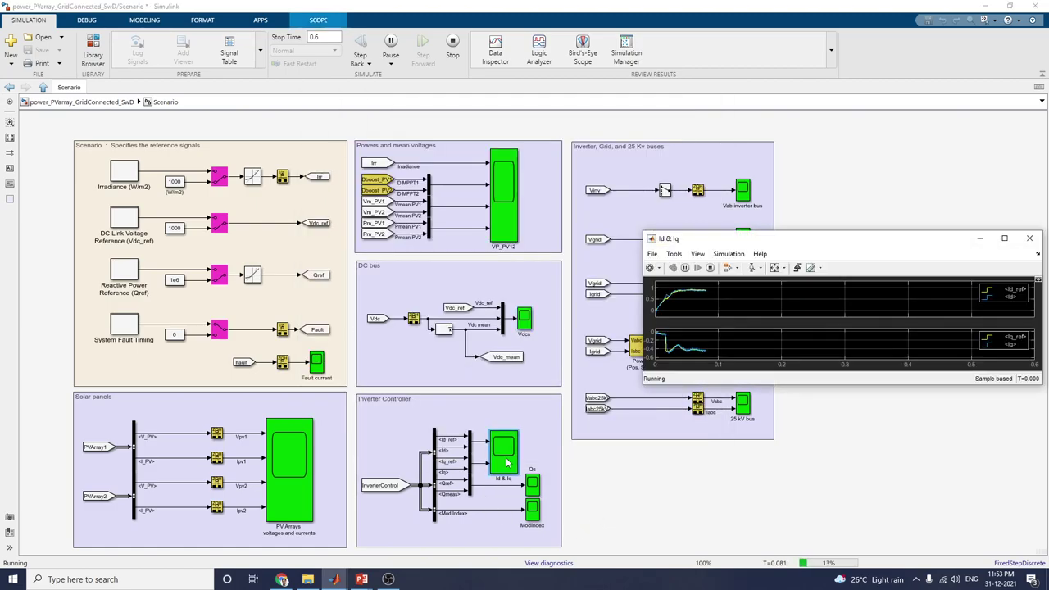
pyautogui.click(532, 484)
pyautogui.doubleClick(532, 484)
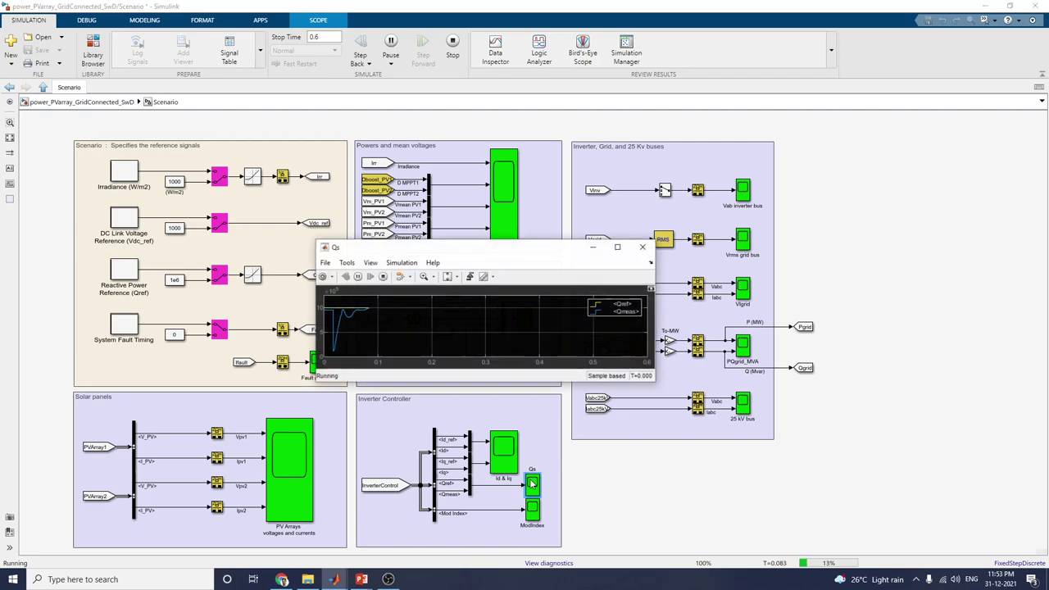
pyautogui.click(531, 512)
pyautogui.doubleClick(531, 512)
pyautogui.click(639, 471)
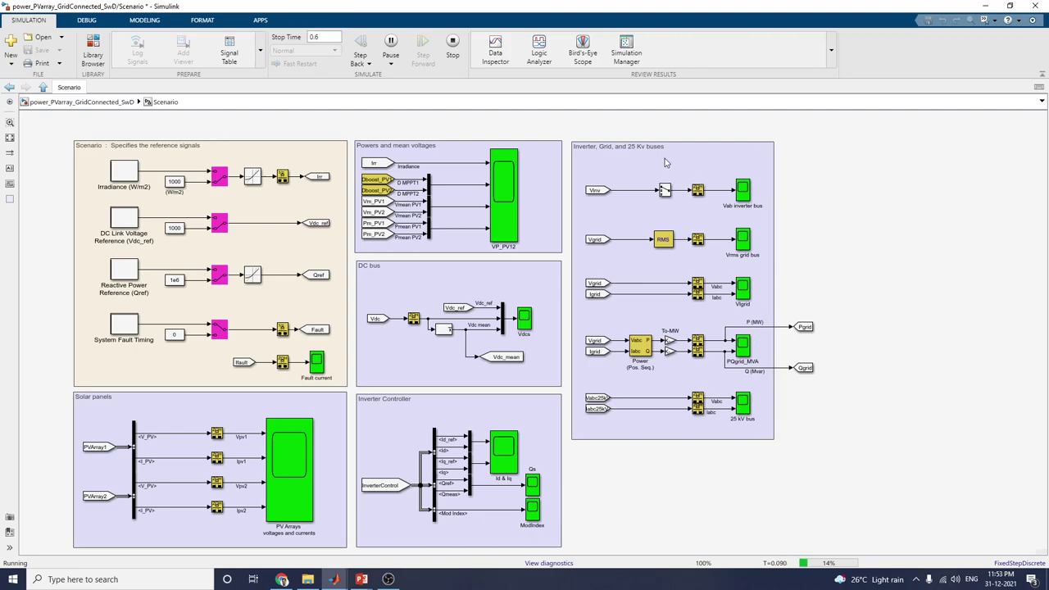
# Open the 25 kV bus and PQgrid_MVA scopes.
pyautogui.doubleClick(742, 403)
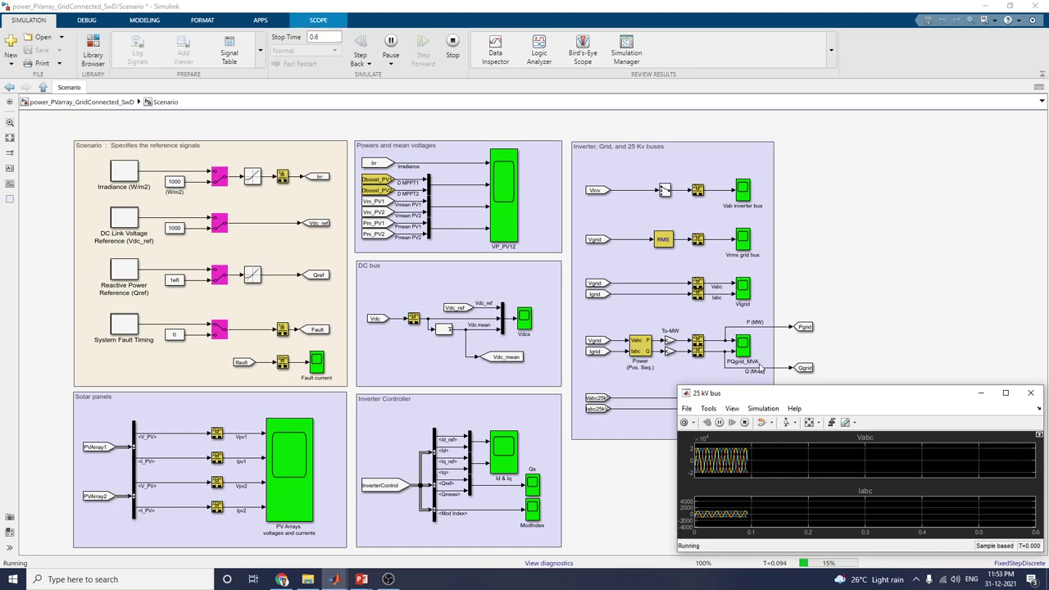
pyautogui.click(750, 346)
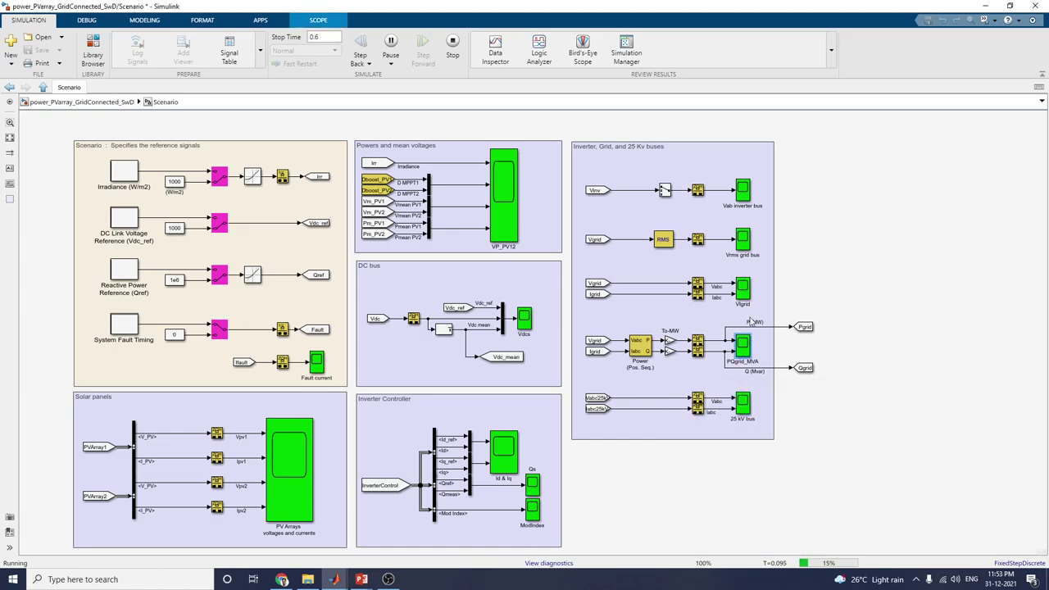
pyautogui.doubleClick(743, 344)
pyautogui.click(464, 112)
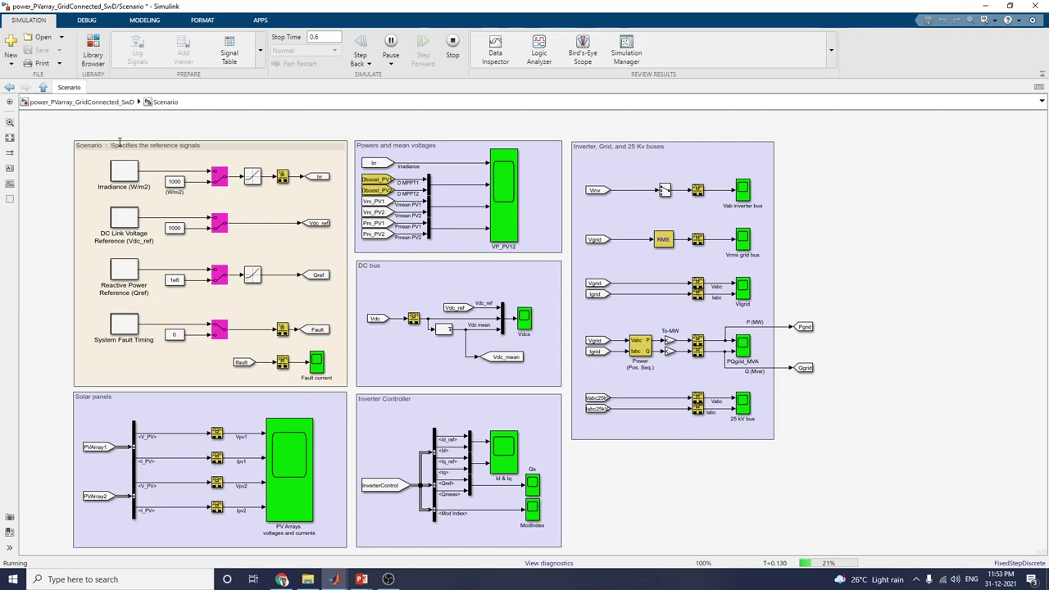
# Bring the VP_PV12, Fault current and PV Arrays scopes to the front in turn.
pyautogui.moveTo(336, 579)
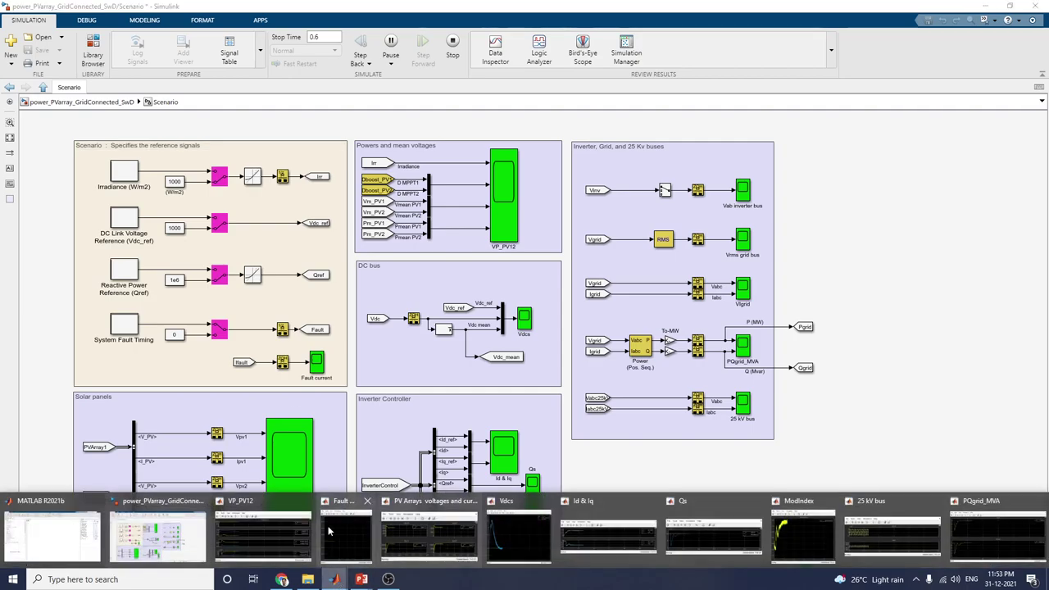
pyautogui.click(267, 528)
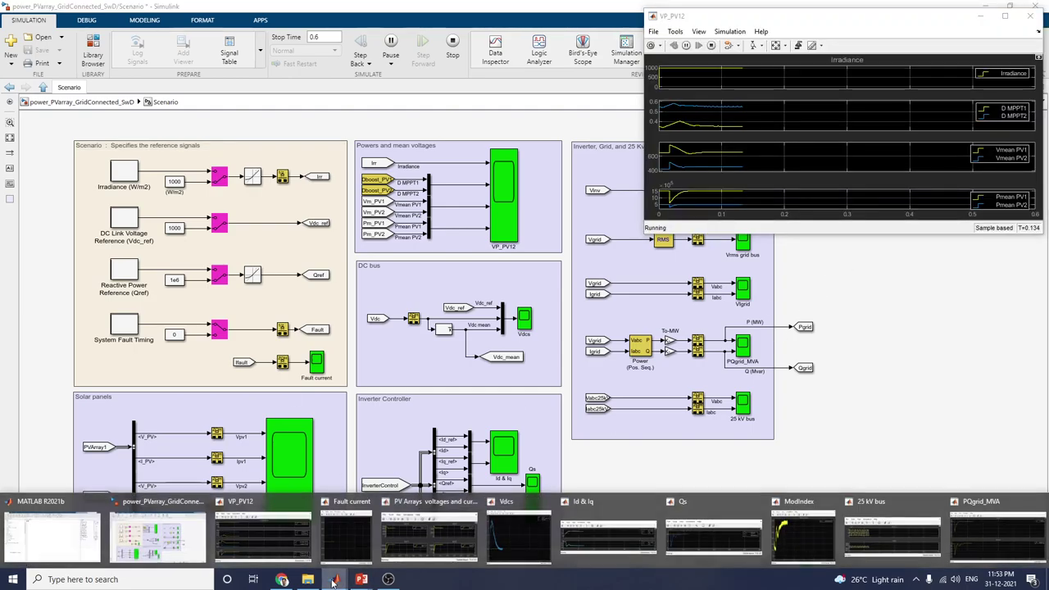
pyautogui.click(352, 543)
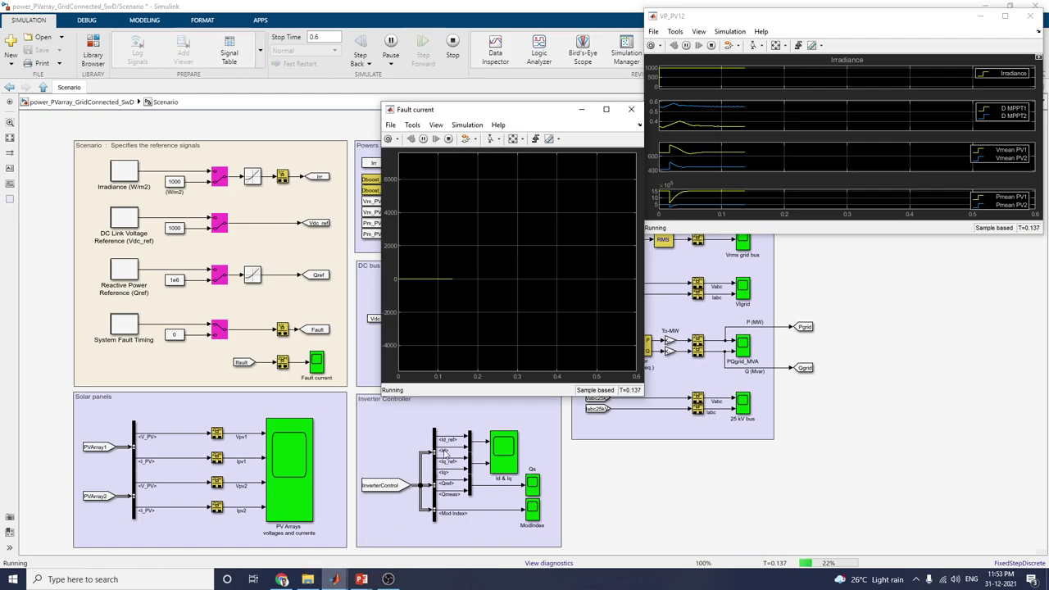
pyautogui.moveTo(336, 579)
pyautogui.click(450, 538)
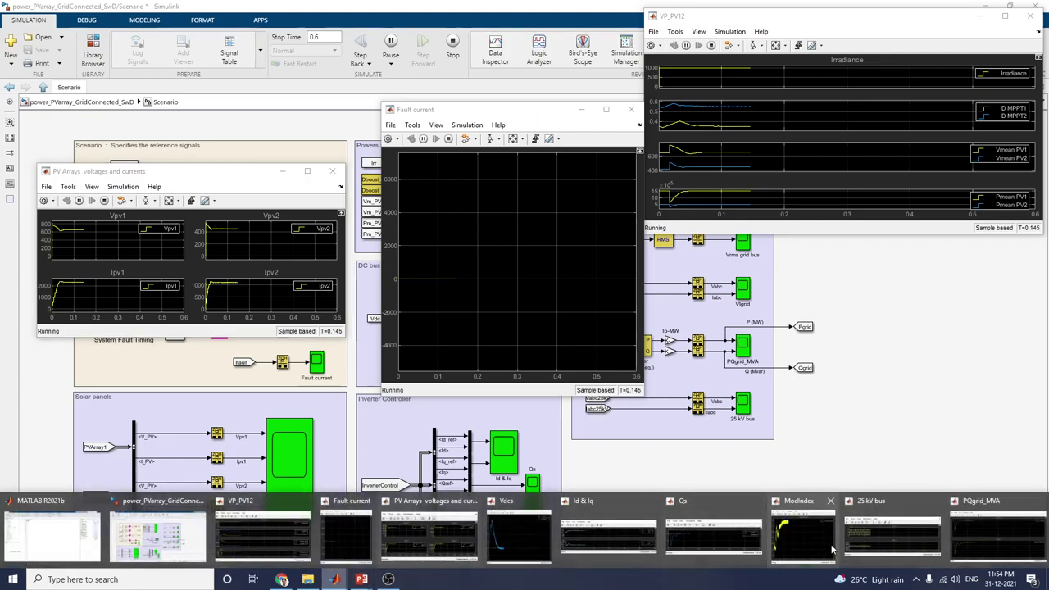
# Raise the PQgrid_MVA and Id & Iq scopes, then maximize the PV Arrays scope.
pyautogui.moveTo(987, 542)
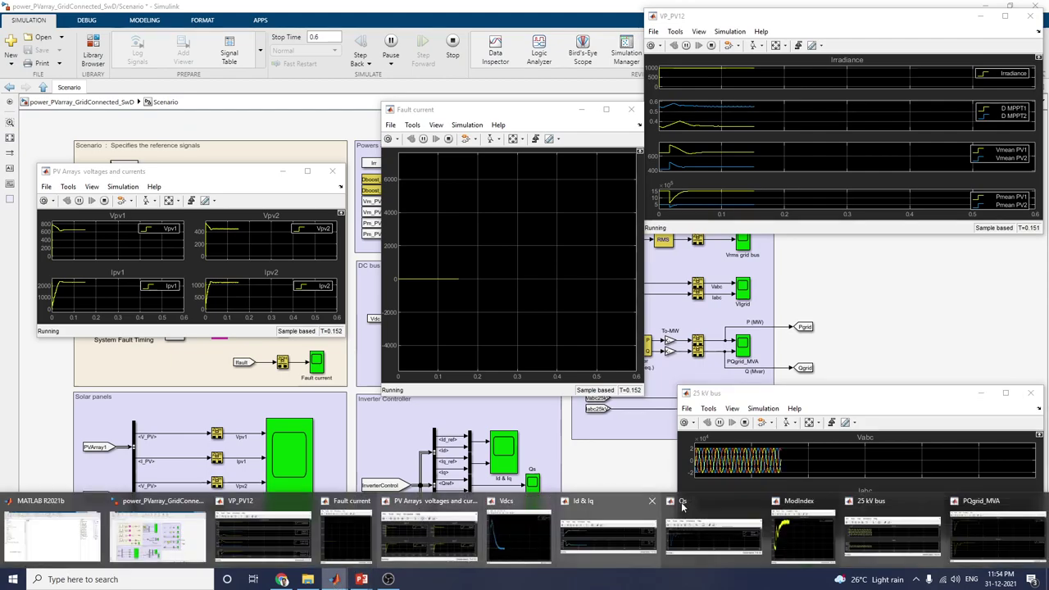
pyautogui.click(981, 534)
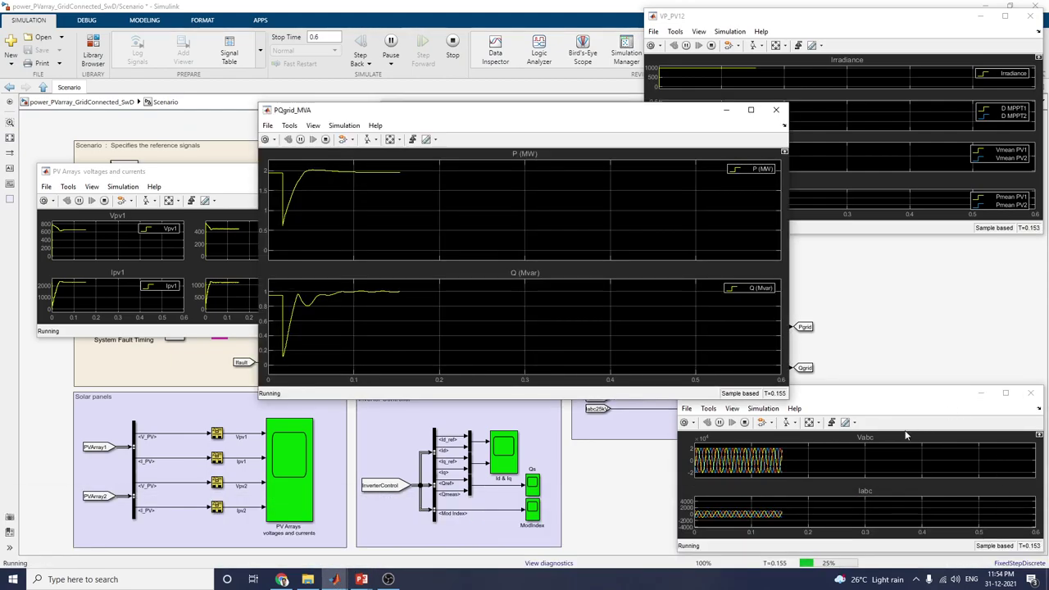
pyautogui.moveTo(327, 579)
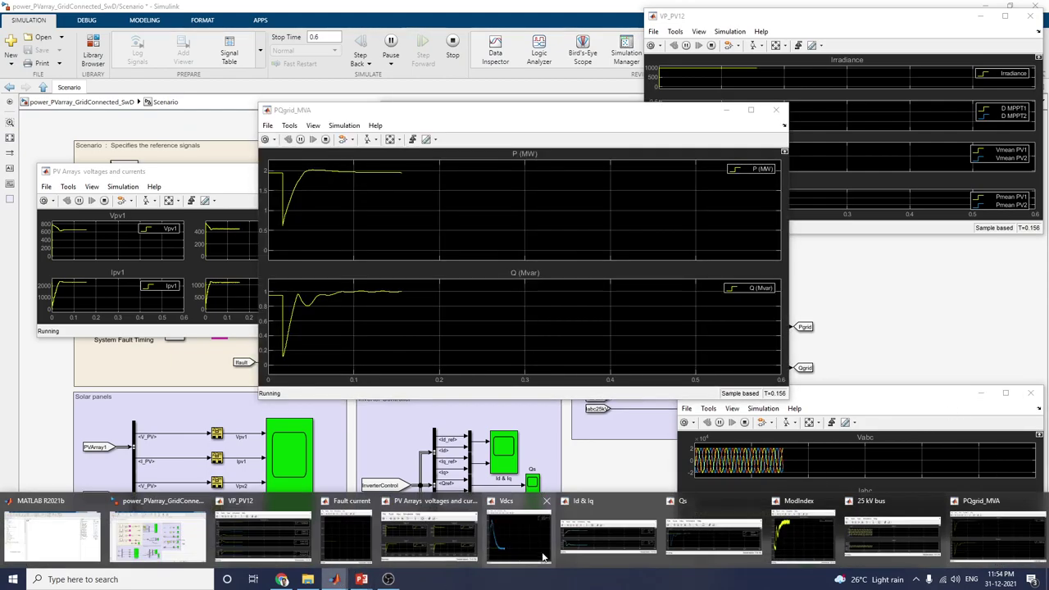
pyautogui.click(587, 538)
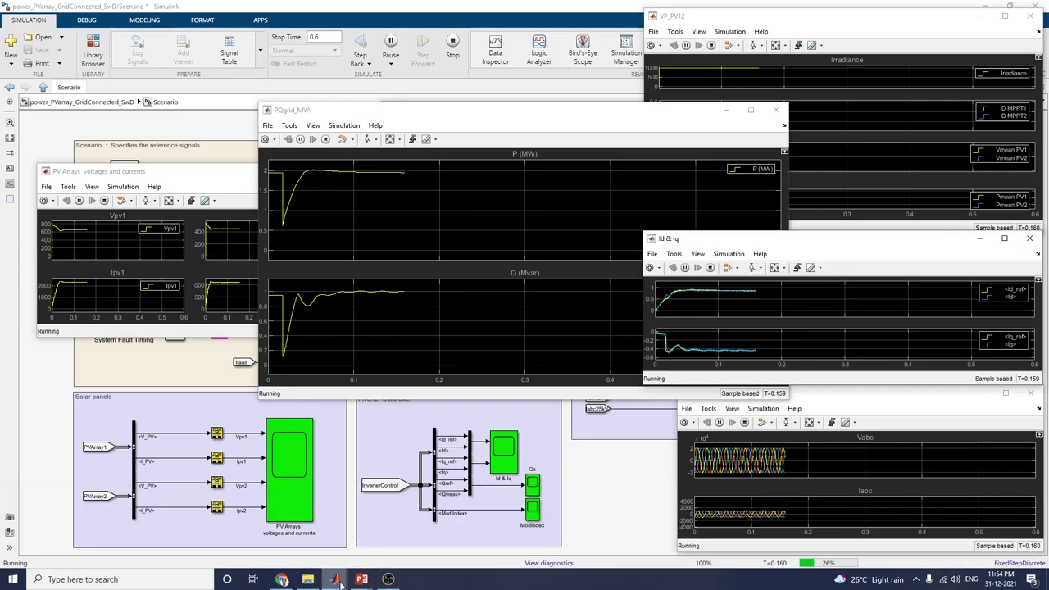
pyautogui.moveTo(334, 579)
pyautogui.click(424, 537)
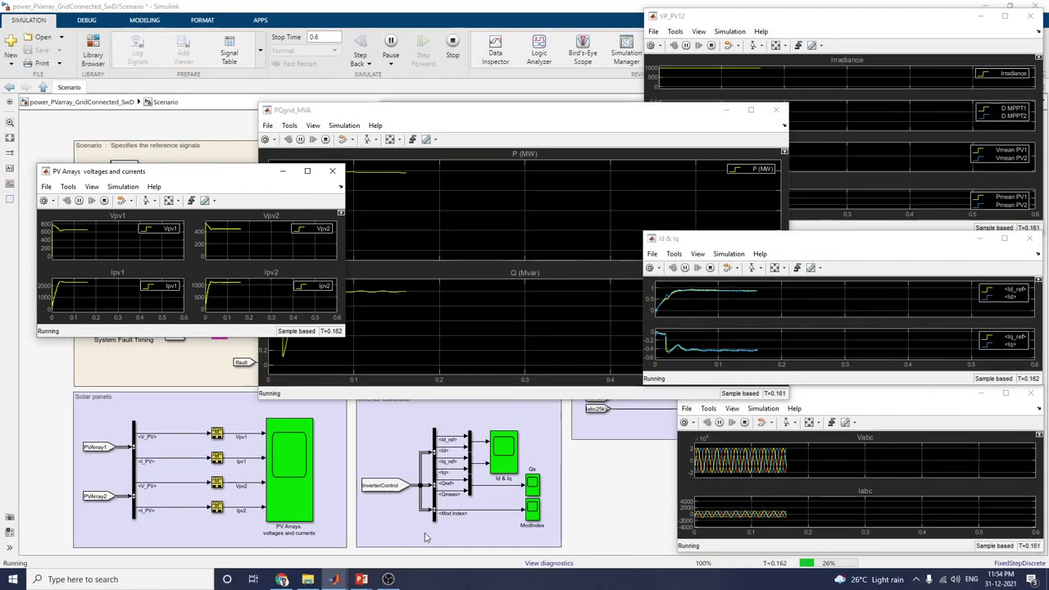
pyautogui.click(307, 170)
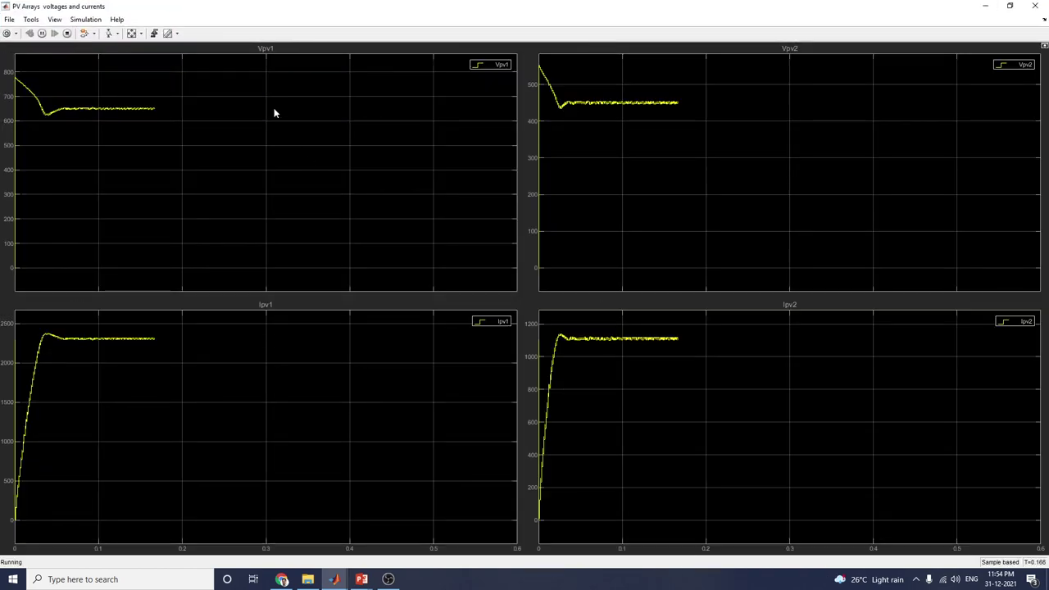
# Rescale the PV Arrays plots to fit and toggle their legends off and back on.
pyautogui.click(132, 35)
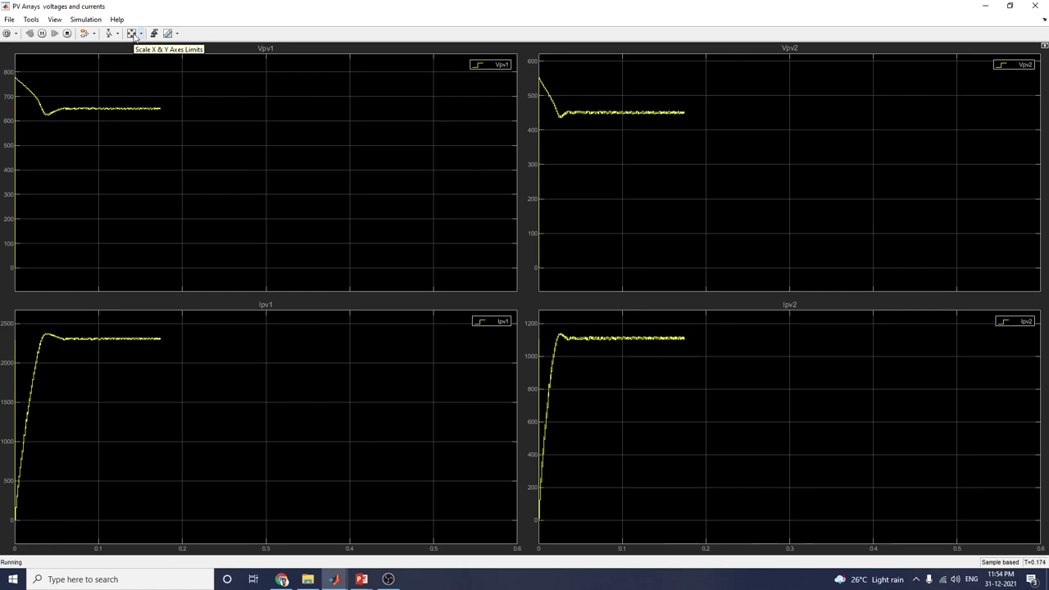
pyautogui.click(56, 20)
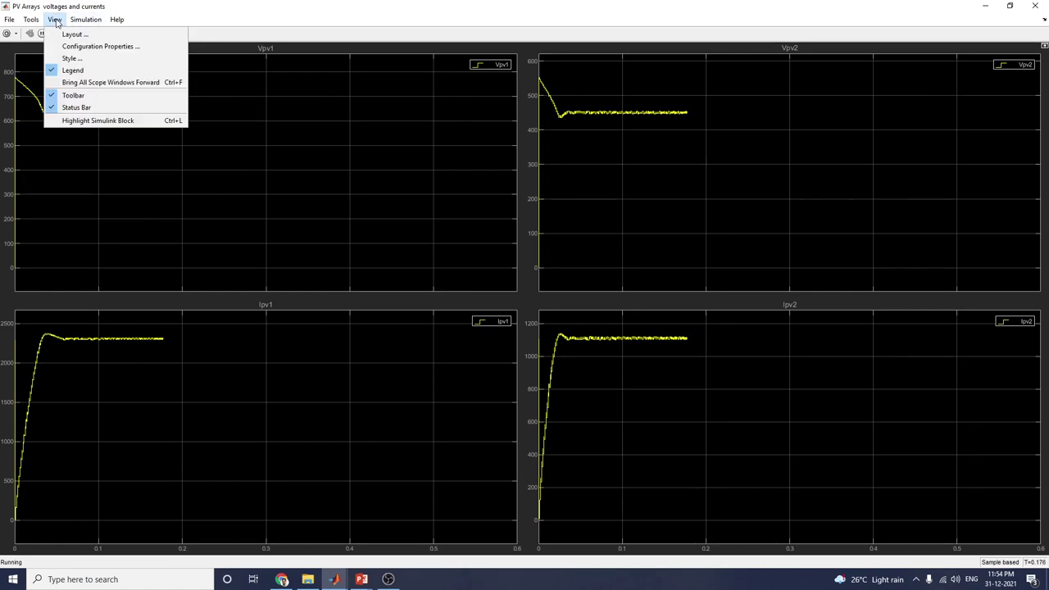
pyautogui.click(78, 70)
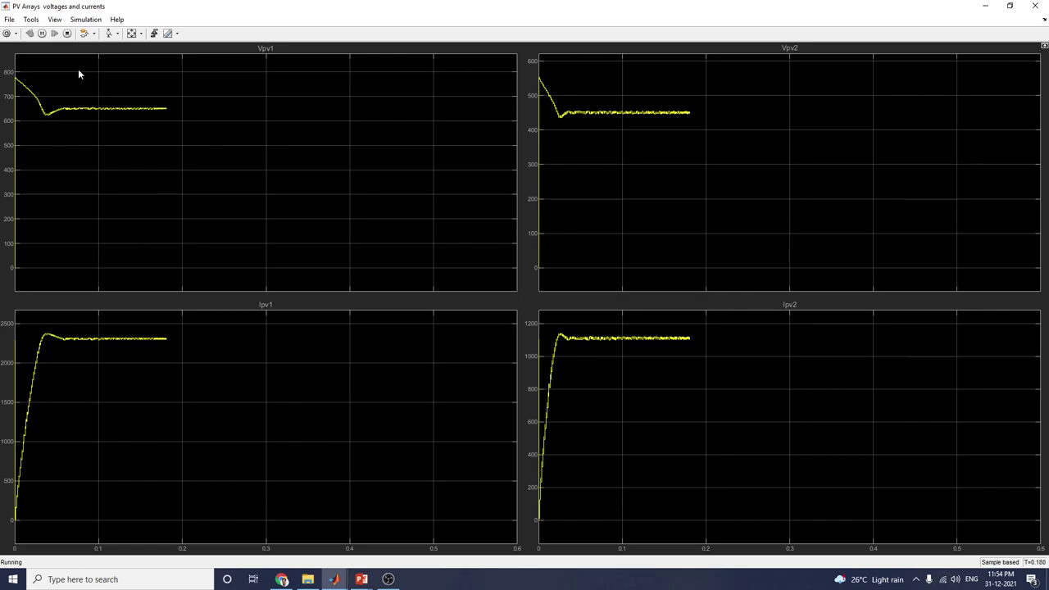
pyautogui.click(55, 19)
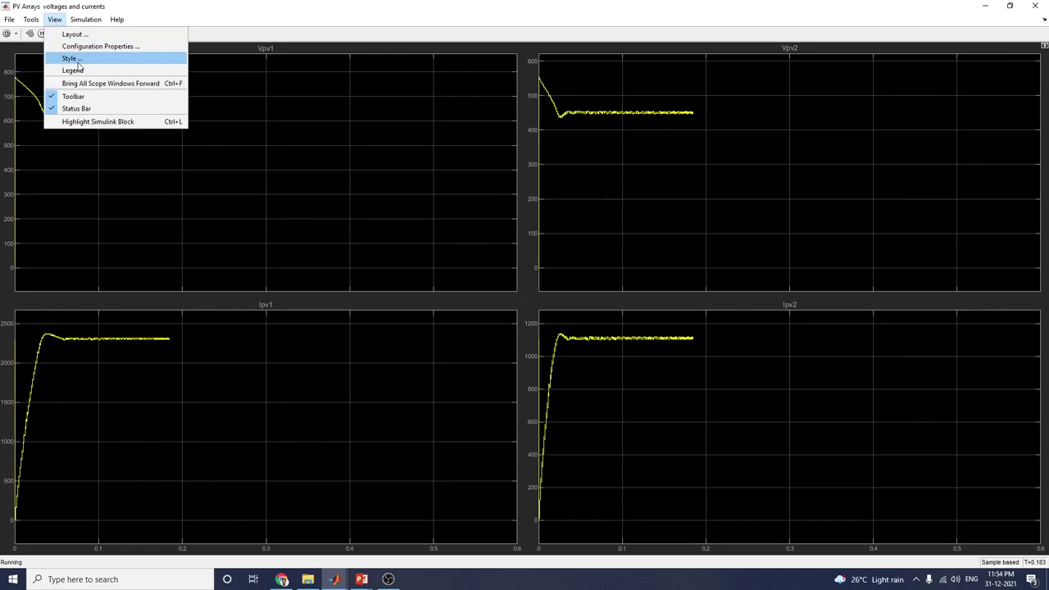
pyautogui.click(79, 72)
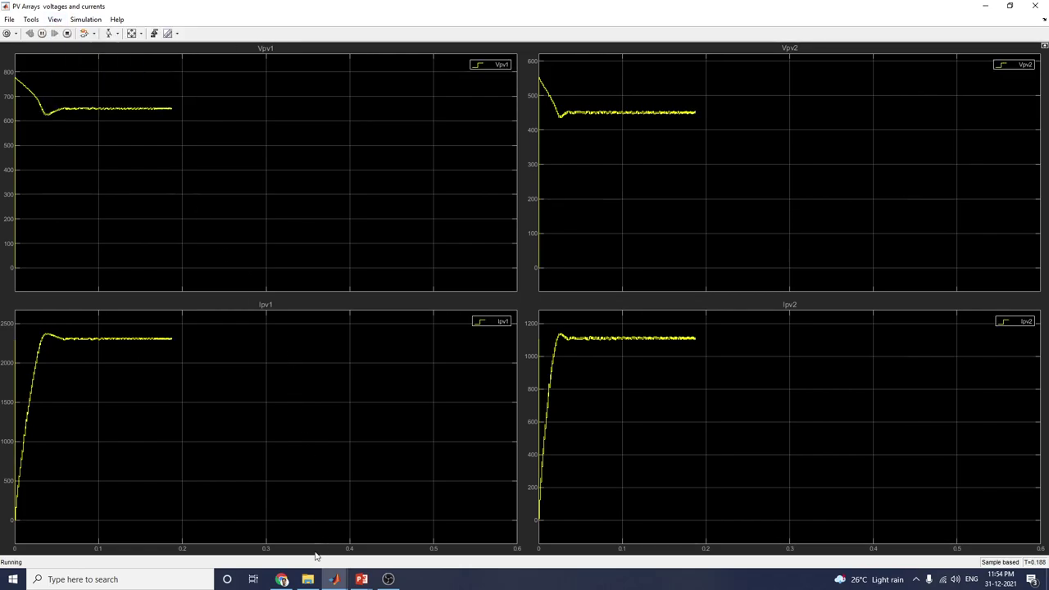
# Maximize the VP_PV12 scope, then the 25 kV bus scope.
pyautogui.moveTo(334, 579)
pyautogui.click(263, 544)
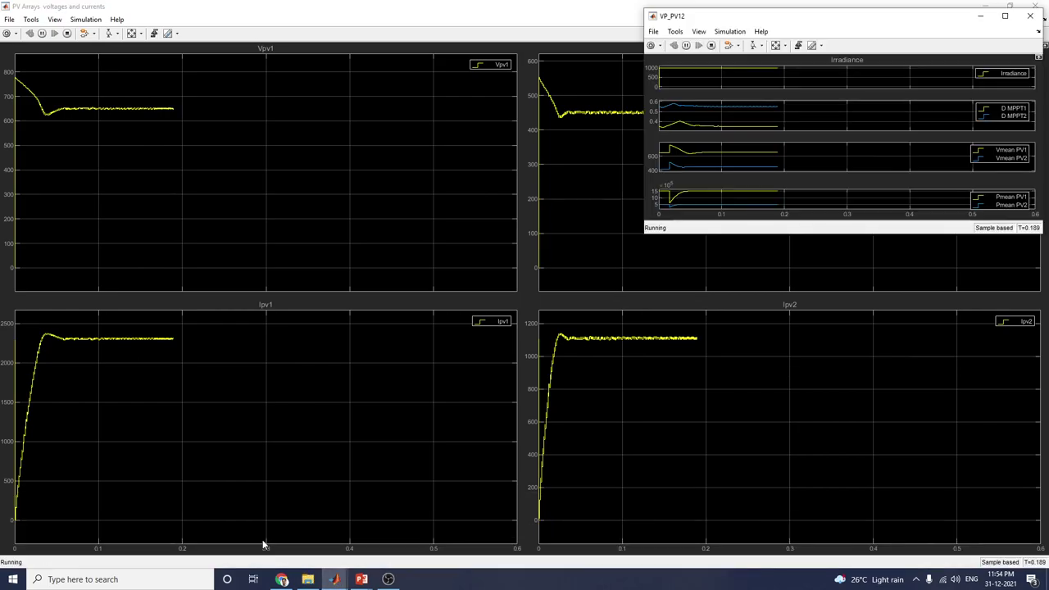
pyautogui.click(1010, 20)
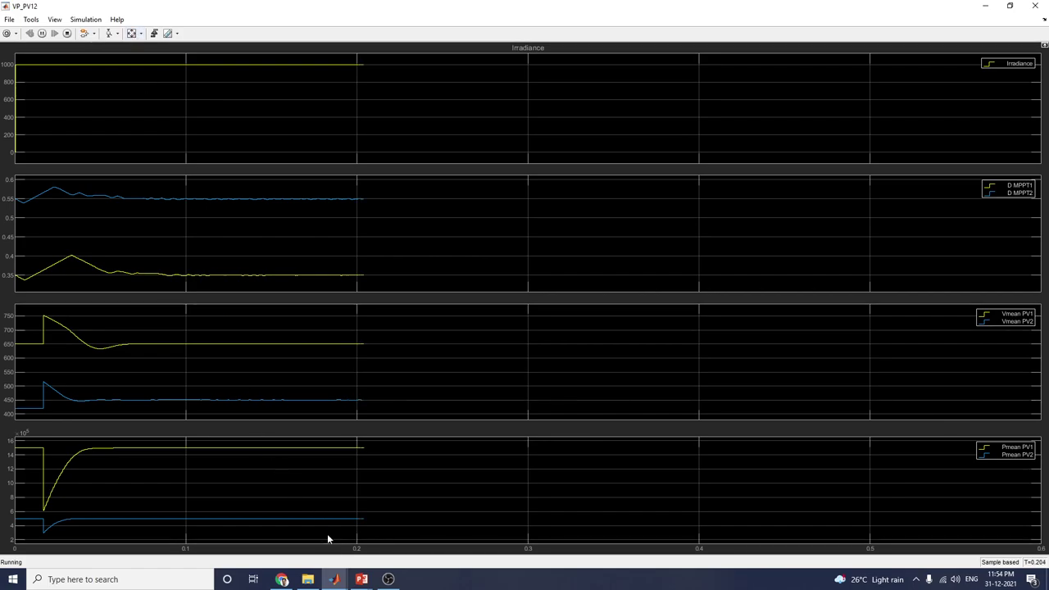
pyautogui.moveTo(333, 577)
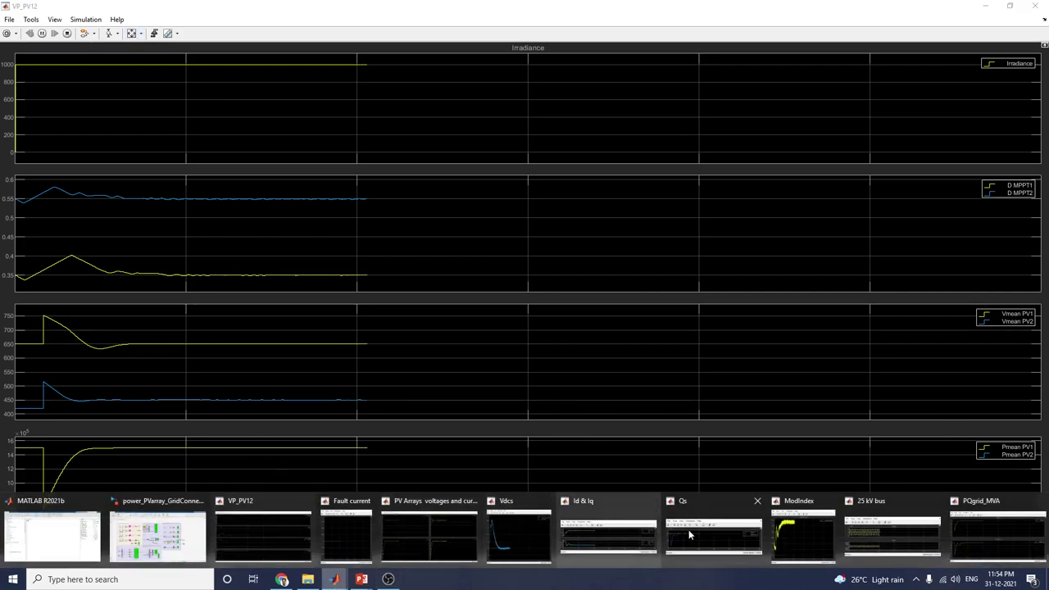
pyautogui.click(872, 536)
pyautogui.click(1007, 394)
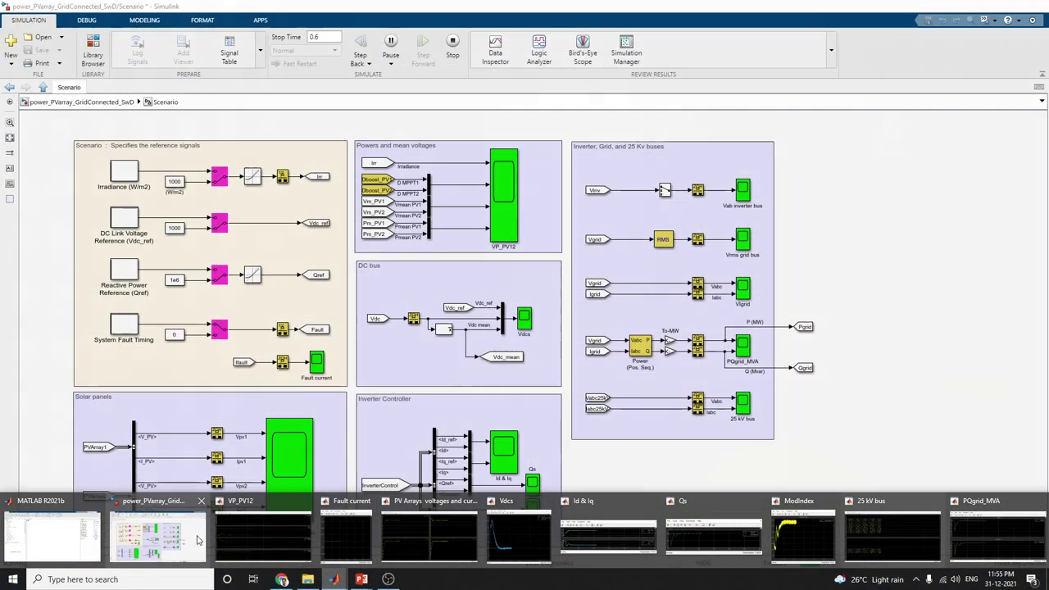
# Open the Id & Iq scope full-screen from the Scenario diagram, then return to the model.
pyautogui.click(157, 532)
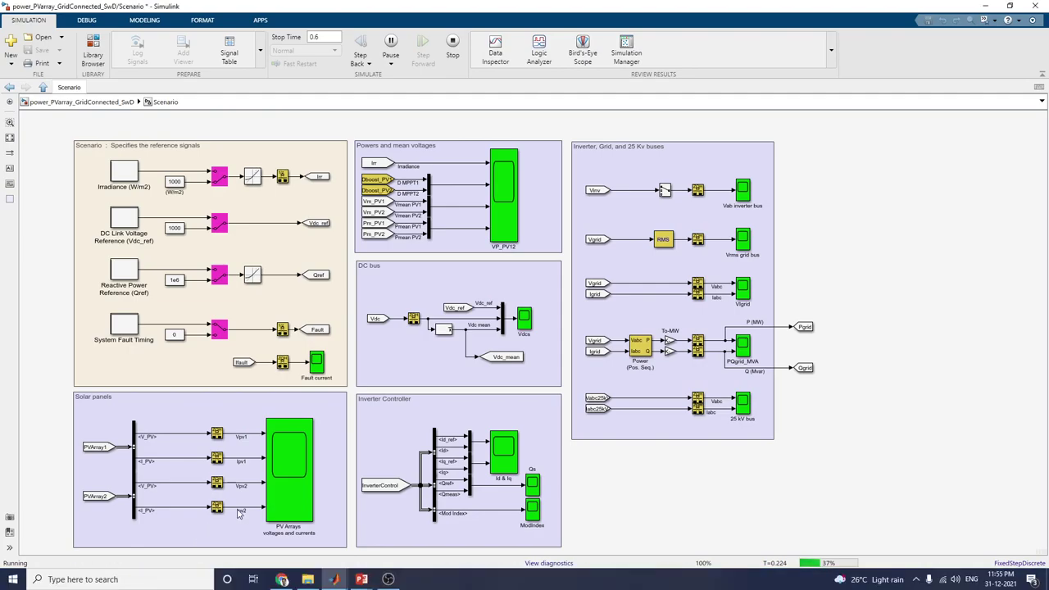
pyautogui.doubleClick(506, 456)
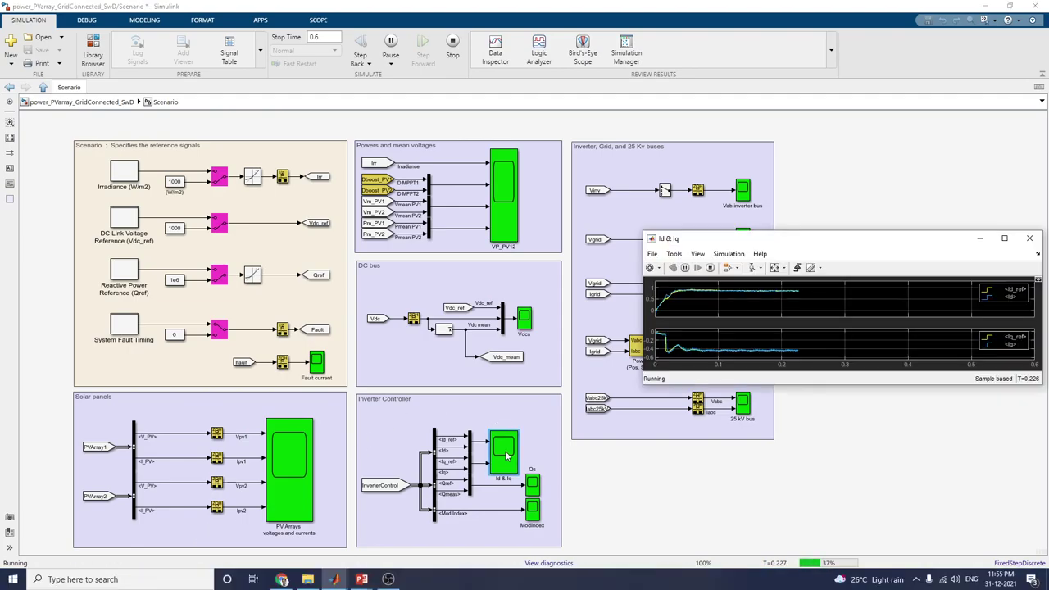
pyautogui.click(1005, 239)
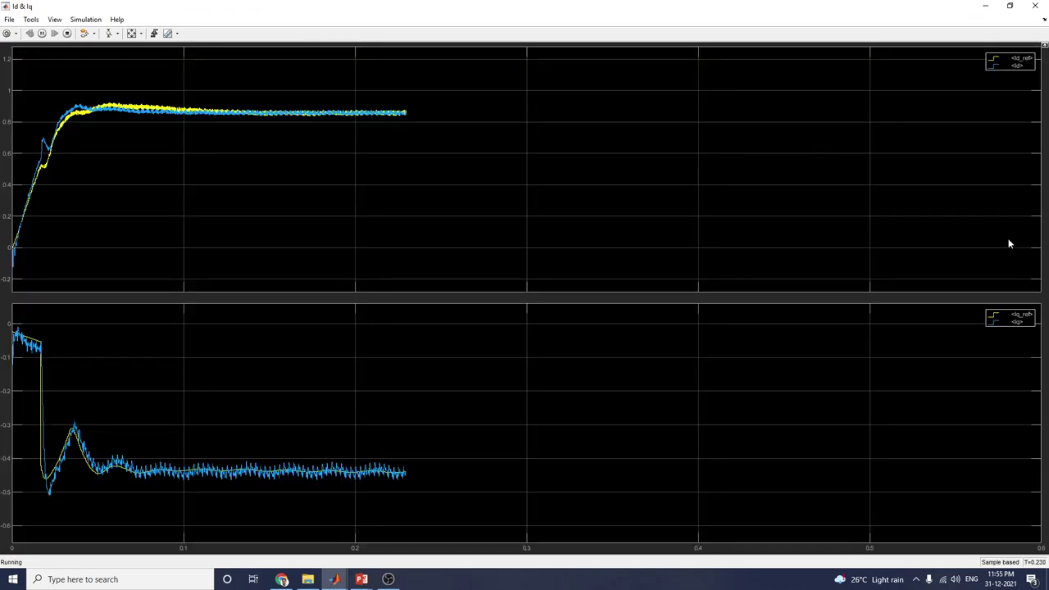
pyautogui.moveTo(334, 580)
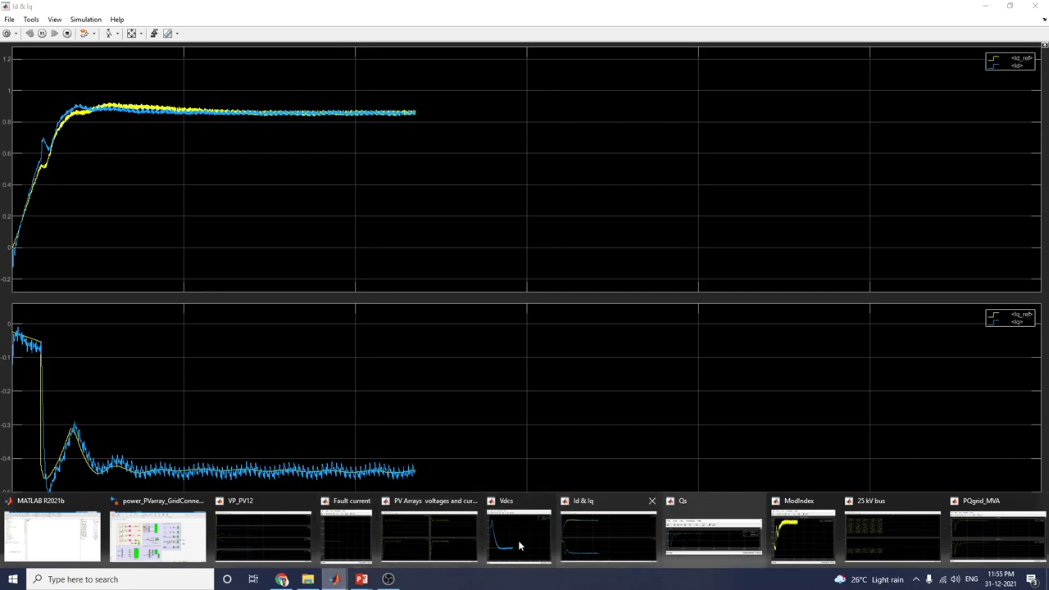
pyautogui.click(173, 541)
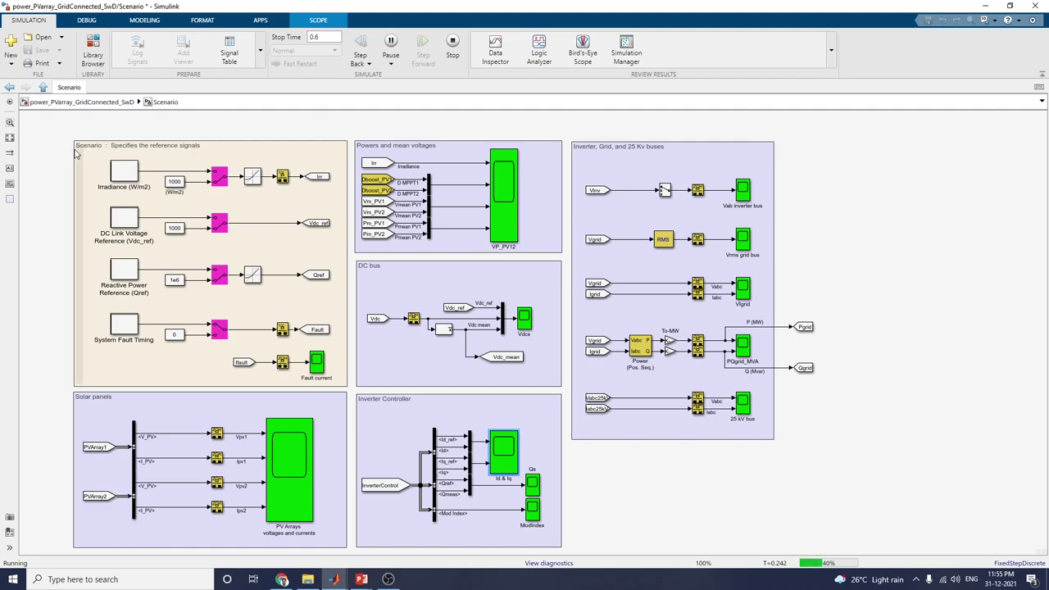
# Return to the top-level PV farm model and open the CONTROL SYSTEM subsystem.
pyautogui.click(9, 88)
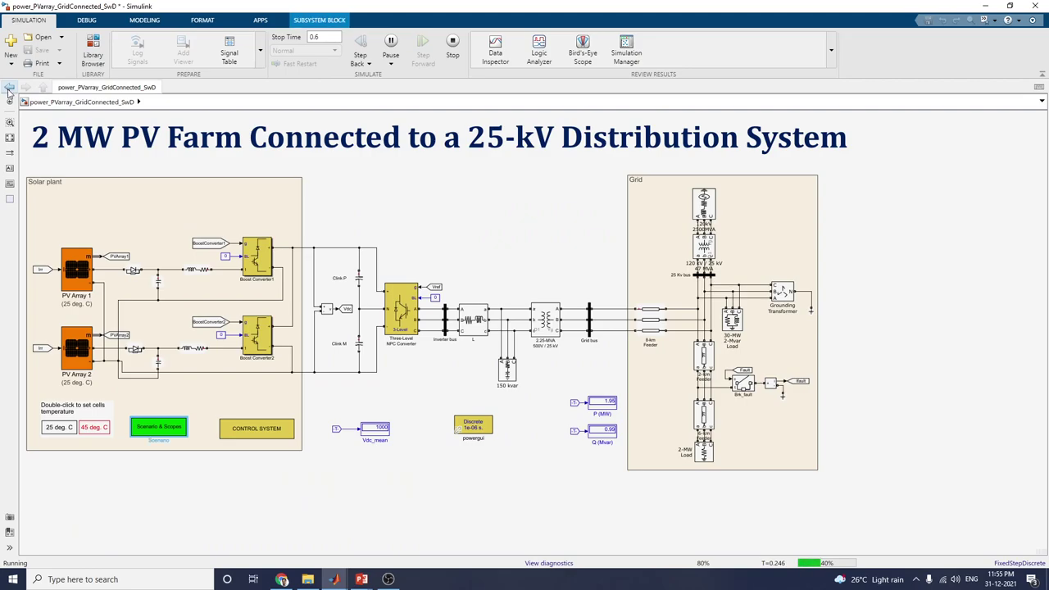
pyautogui.doubleClick(242, 435)
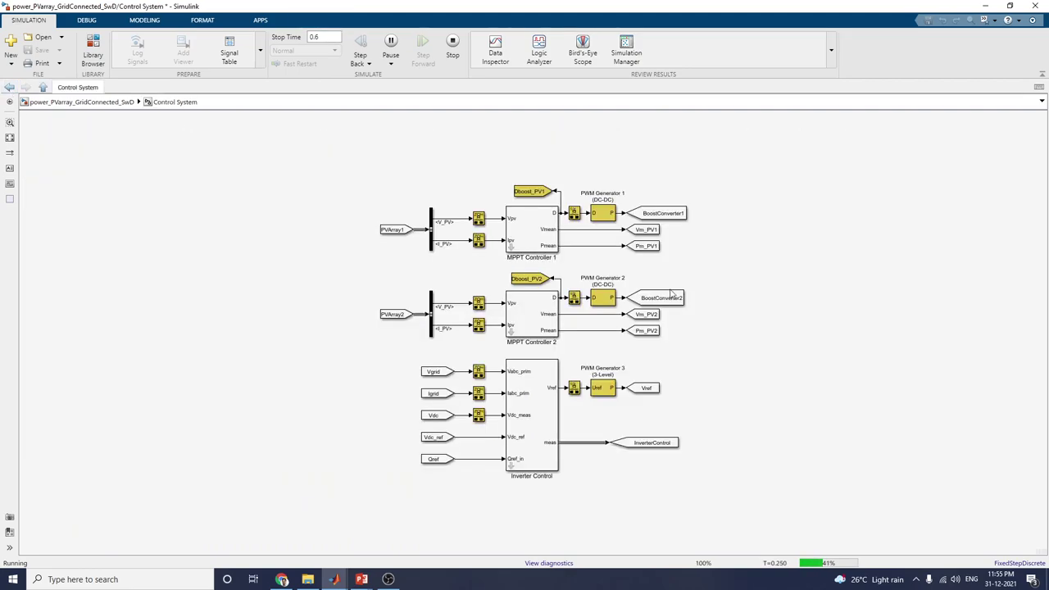
pyautogui.scroll(1, 670, 293)
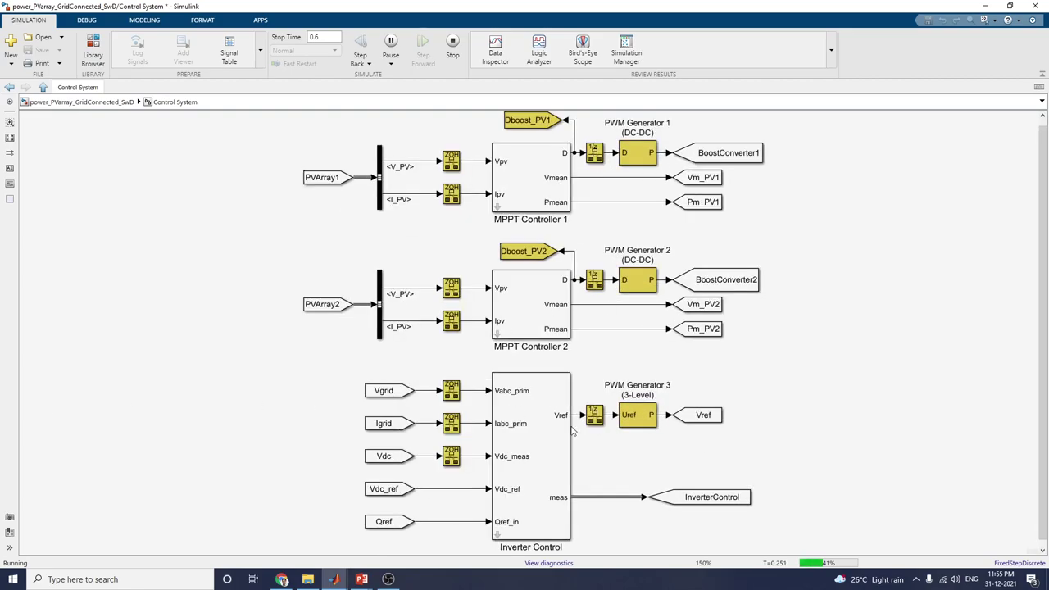
# Review the MPPT Controller 1 and 2 parameters, then bring up Inverter Control's parameters.
pyautogui.doubleClick(529, 180)
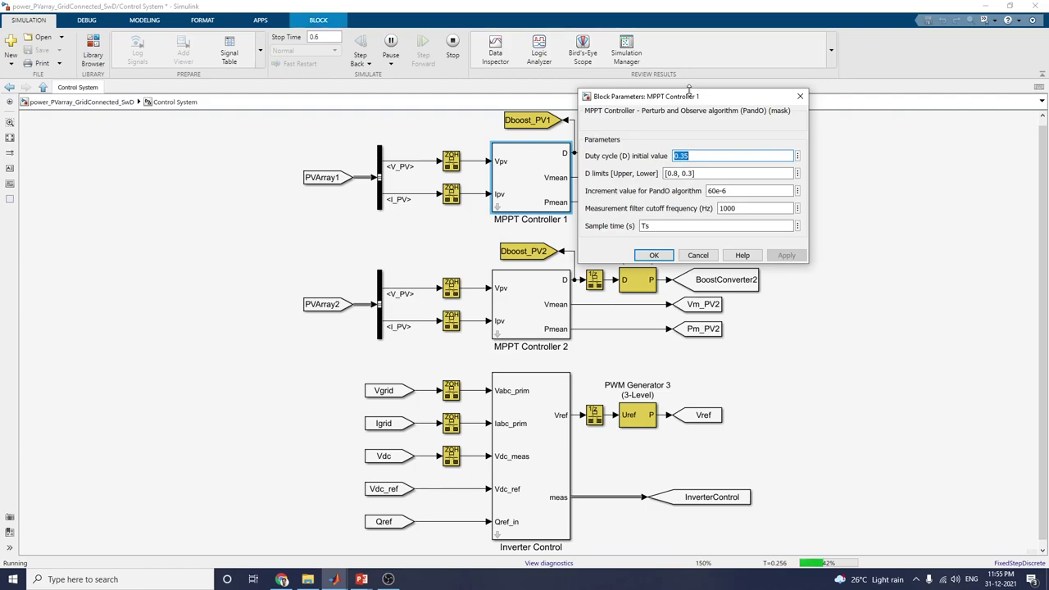
pyautogui.moveTo(678, 100); pyautogui.dragTo(190, 135)
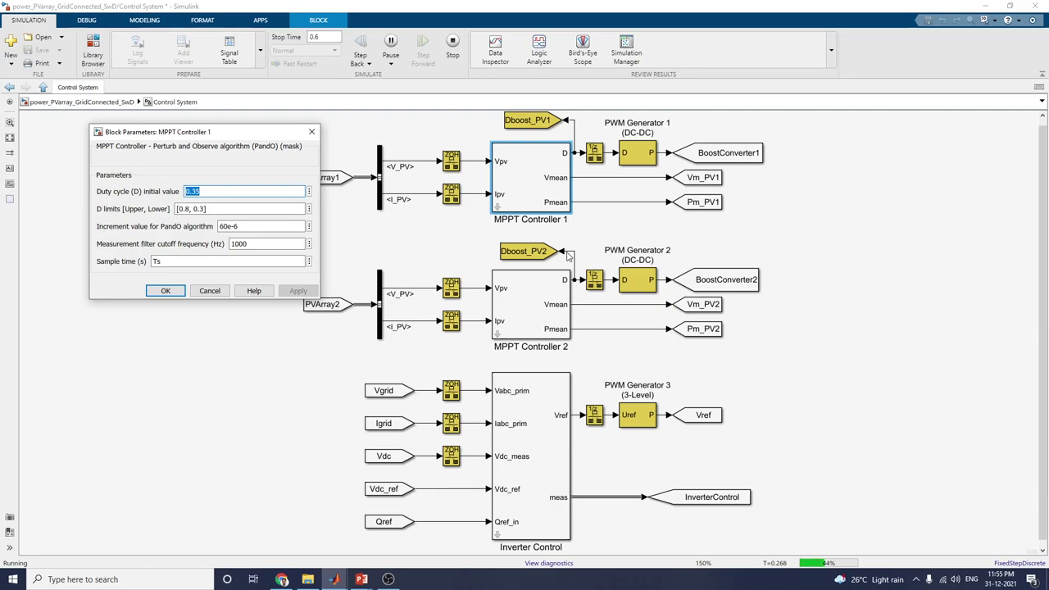
pyautogui.click(311, 131)
pyautogui.doubleClick(554, 306)
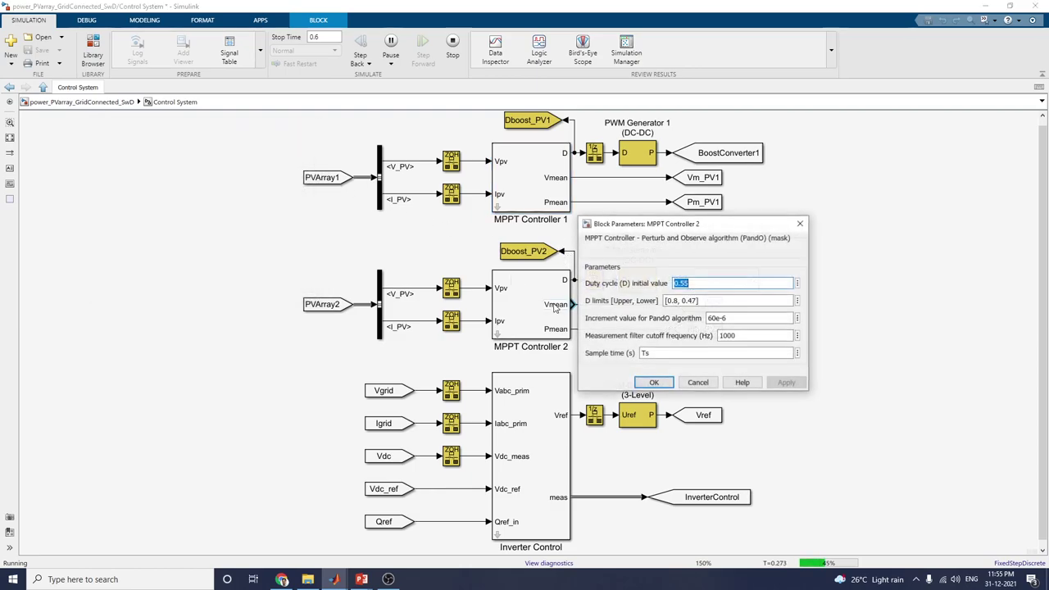
pyautogui.click(800, 223)
pyautogui.doubleClick(529, 463)
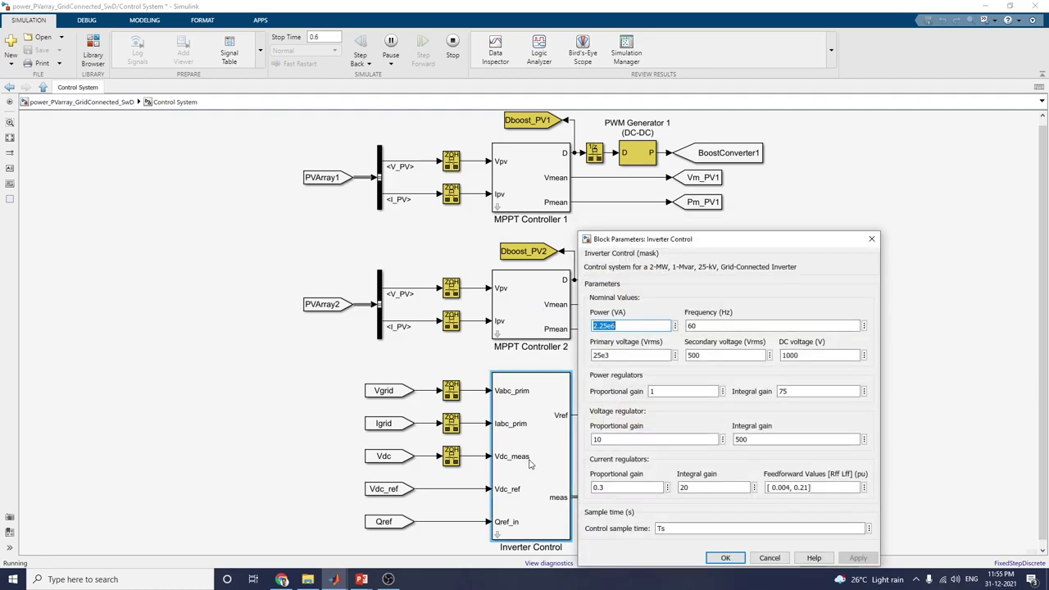
# Review Inverter Control's 2.25e6 VA, 60 Hz, 1000 V DC values and accept with OK.
pyautogui.moveTo(604, 243); pyautogui.dragTo(81, 141)
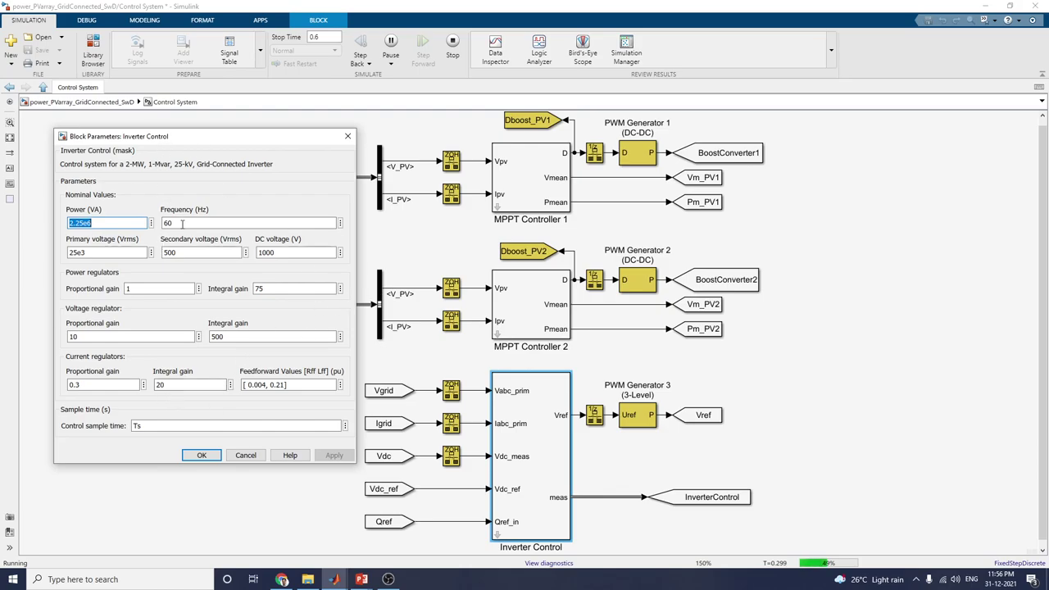
pyautogui.click(207, 457)
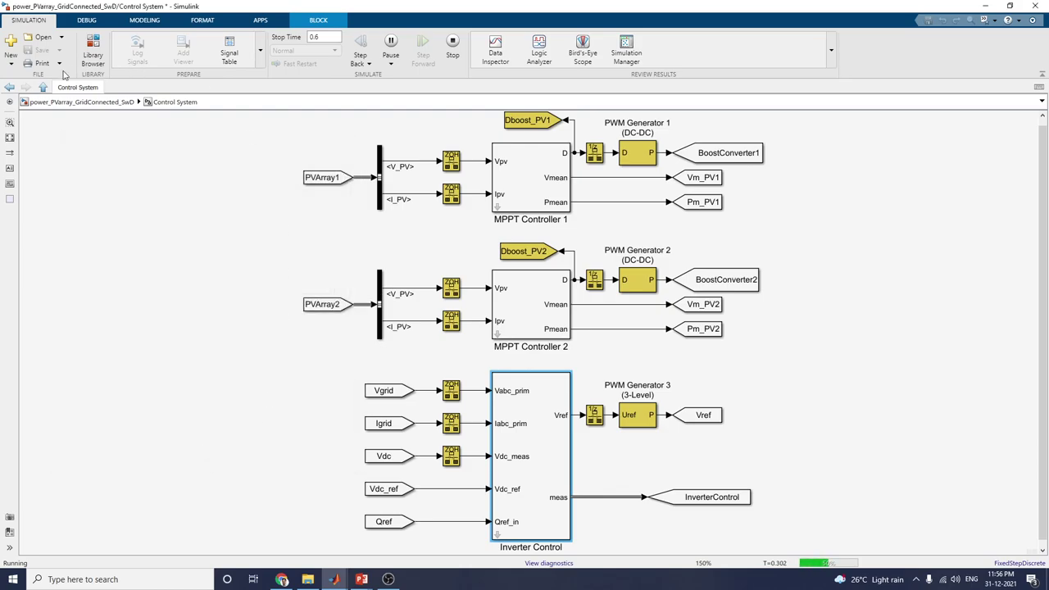
# Return to the top-level model and maximize the Vdcs scope.
pyautogui.click(10, 87)
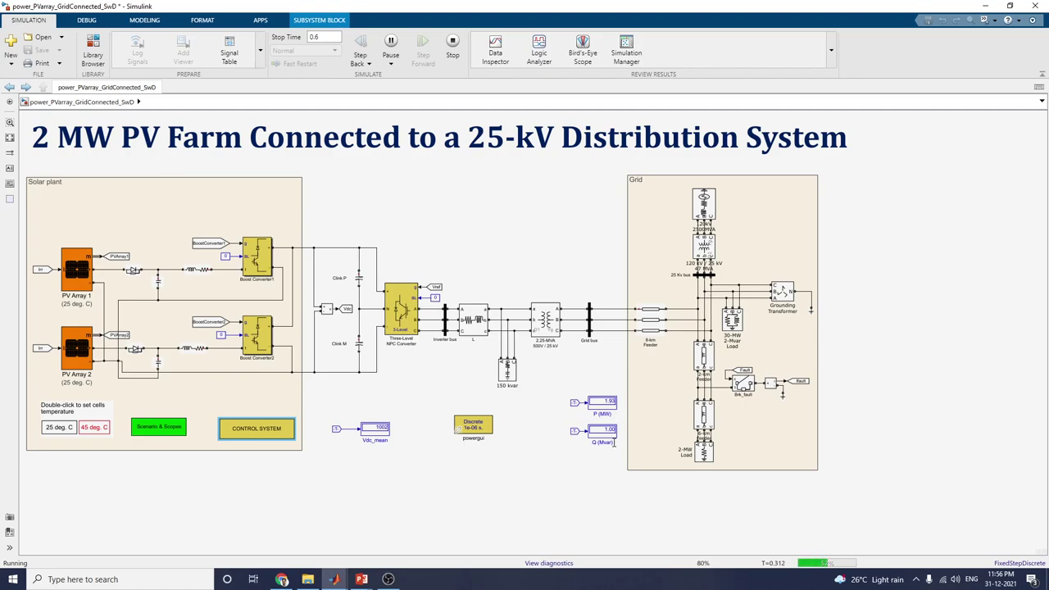
pyautogui.moveTo(343, 579)
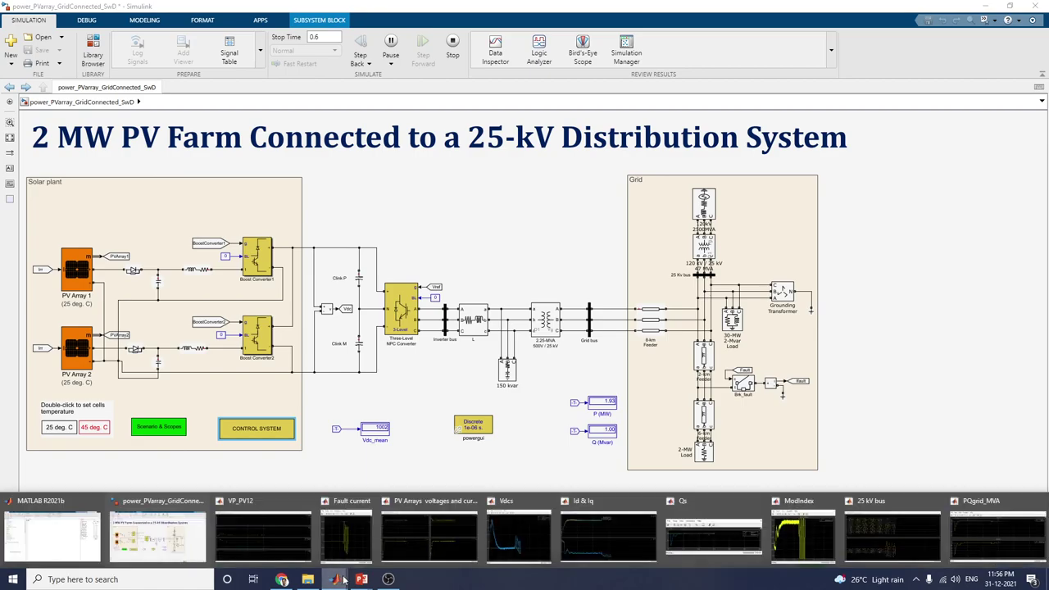
pyautogui.click(519, 543)
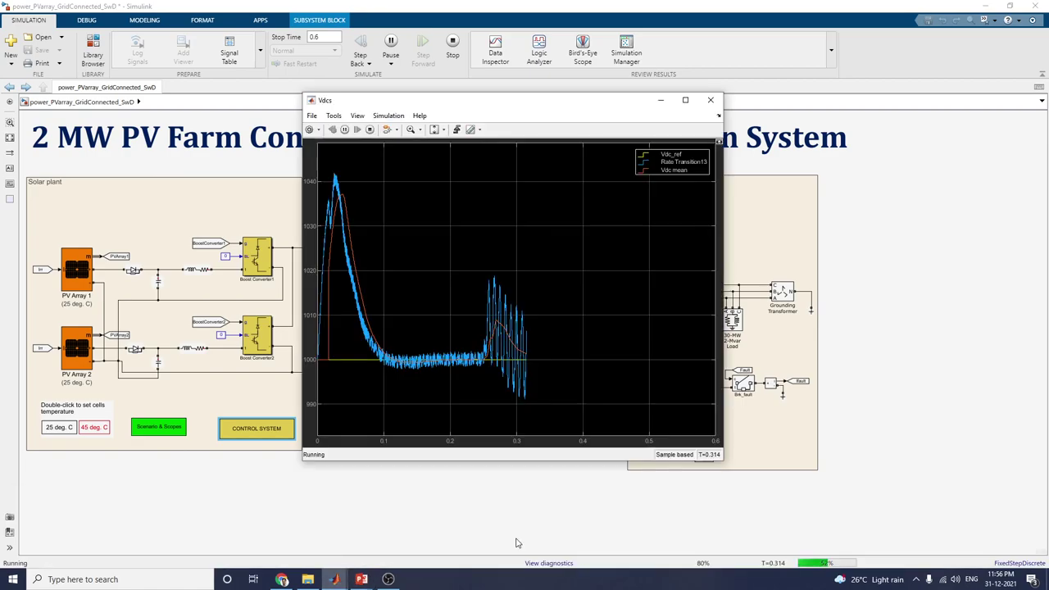
pyautogui.click(686, 101)
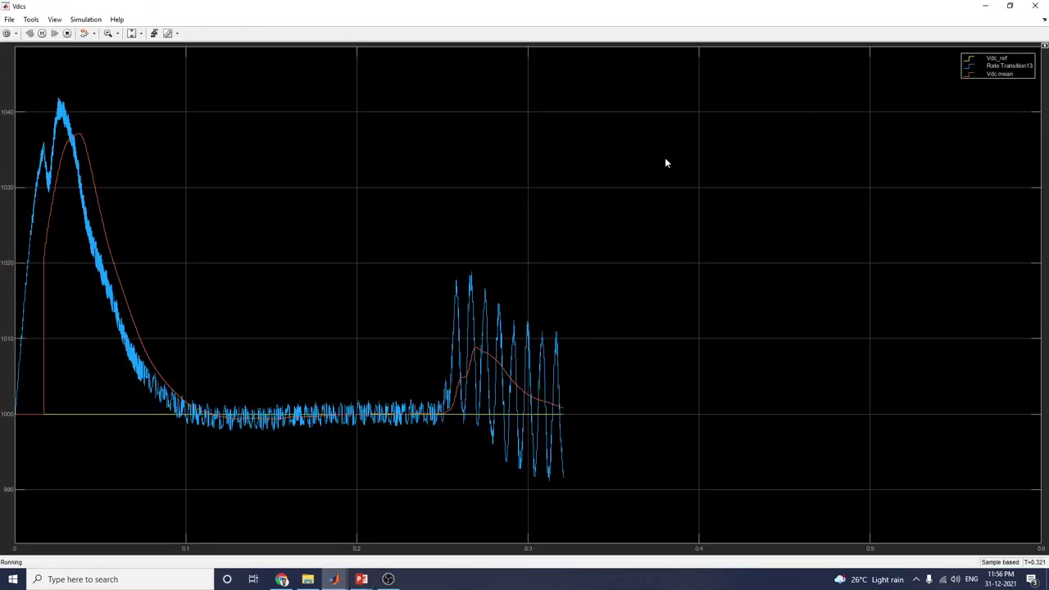
# Look through the VP_PV12, Fault current, PV Arrays and Id & Iq scopes.
pyautogui.moveTo(336, 578)
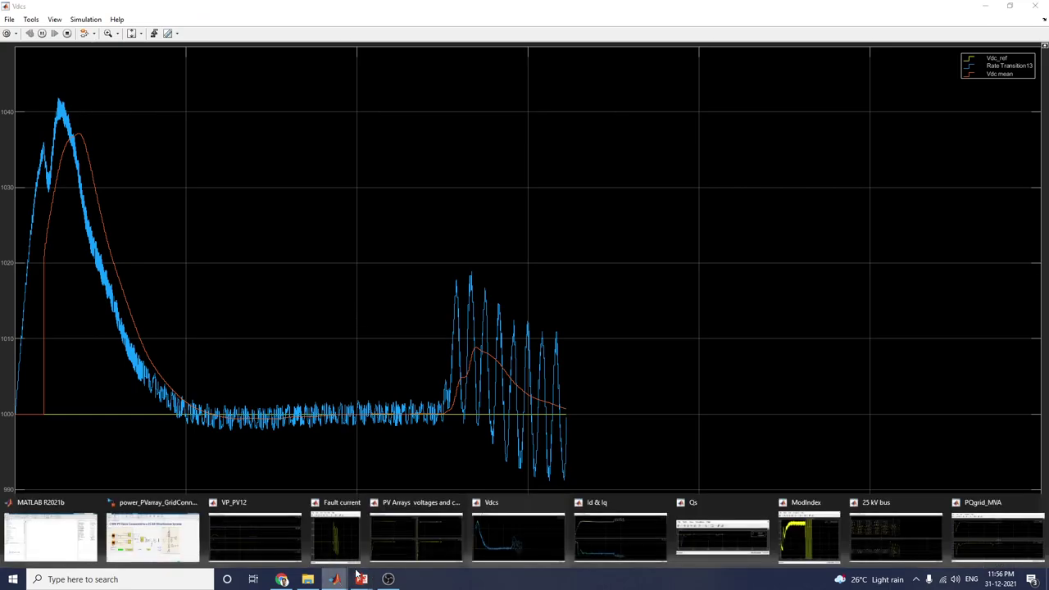
pyautogui.click(275, 548)
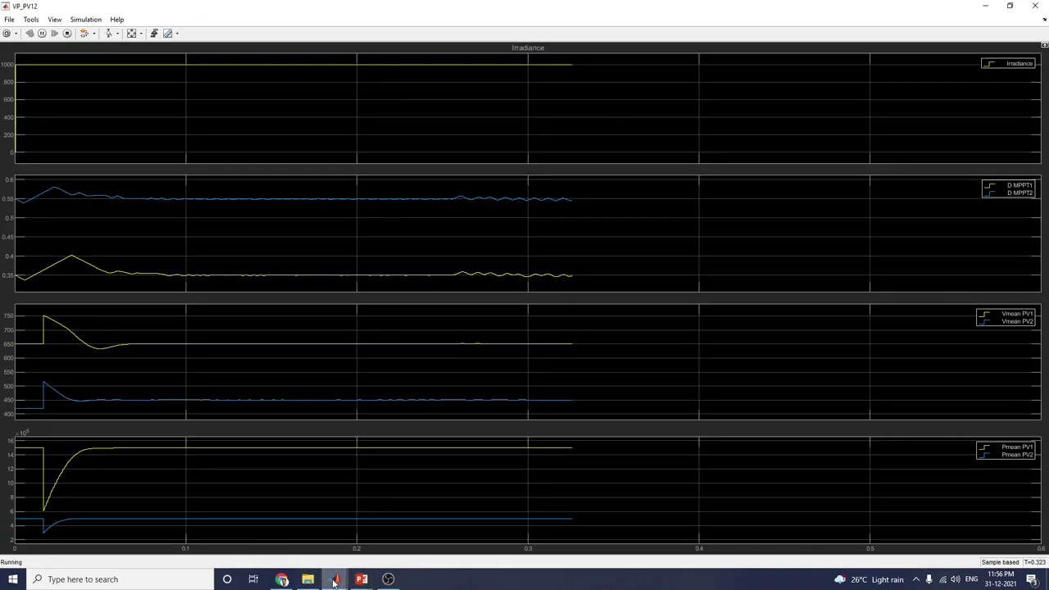
pyautogui.click(338, 548)
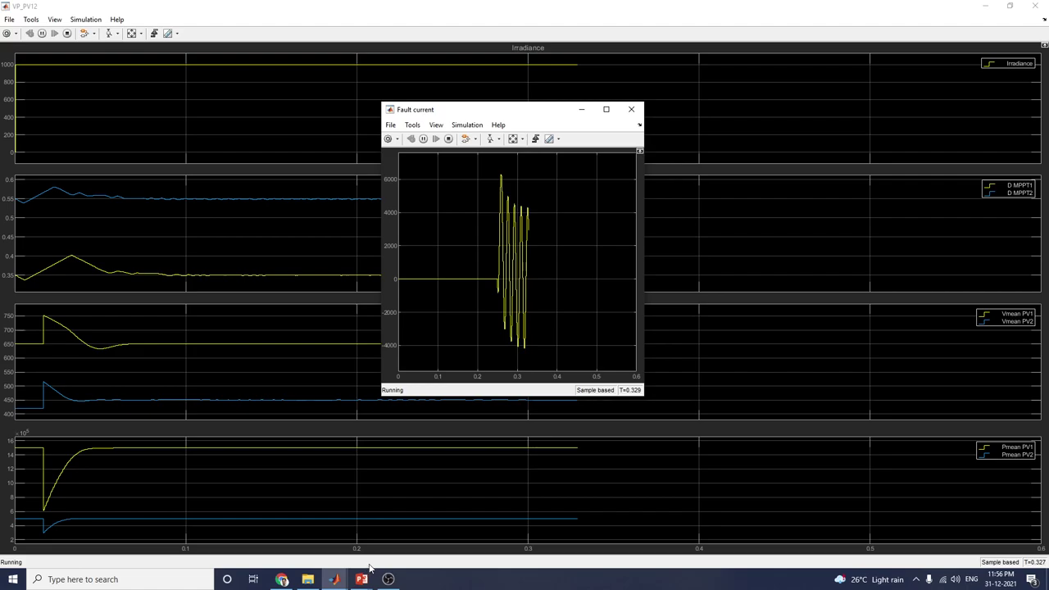
pyautogui.click(412, 549)
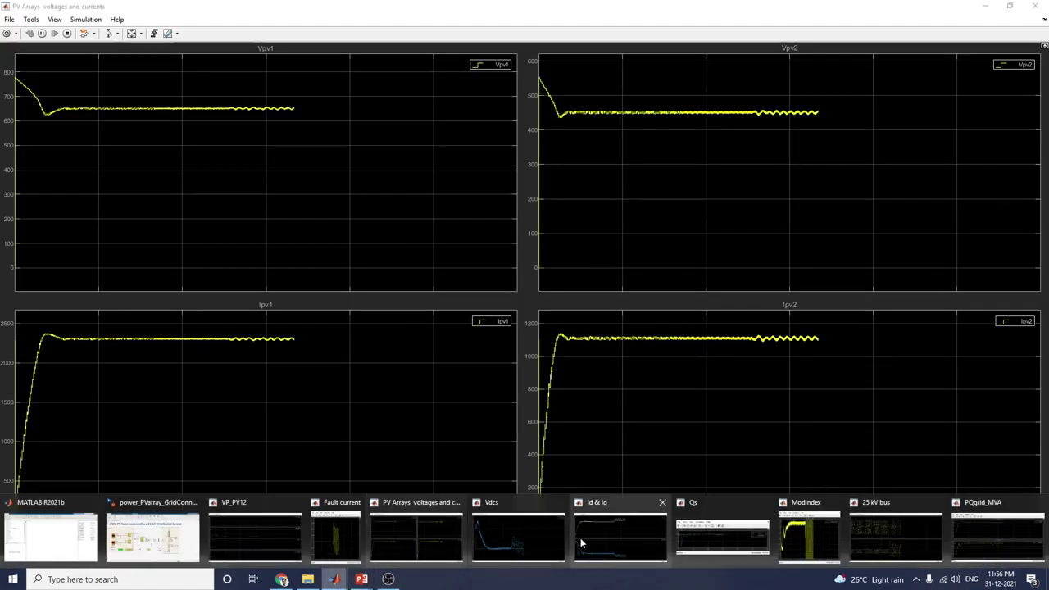
pyautogui.click(580, 538)
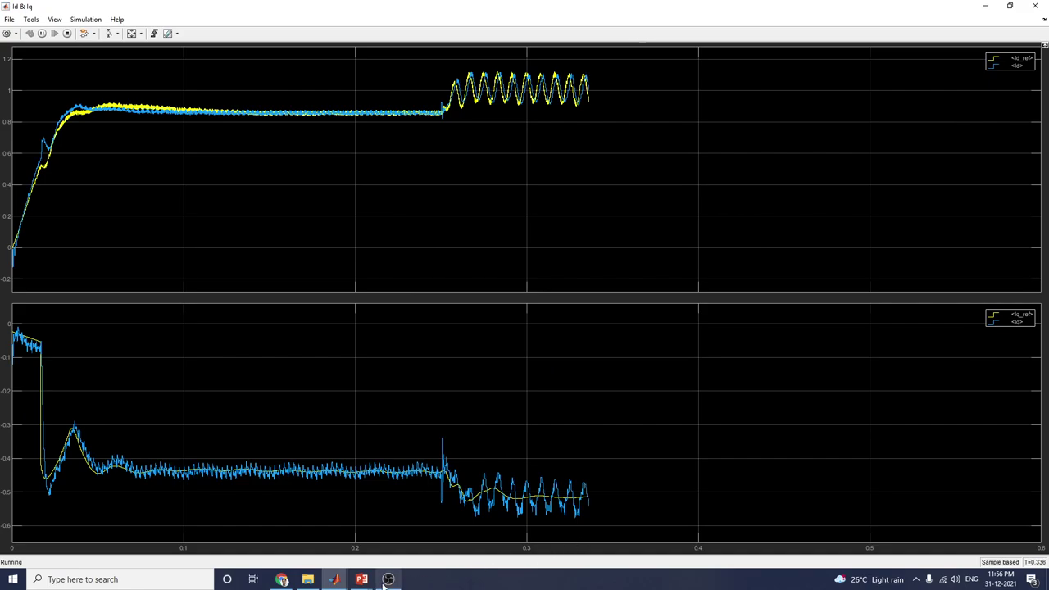
# Bring up the ModIndex scope and enlarge it to full screen.
pyautogui.moveTo(334, 577)
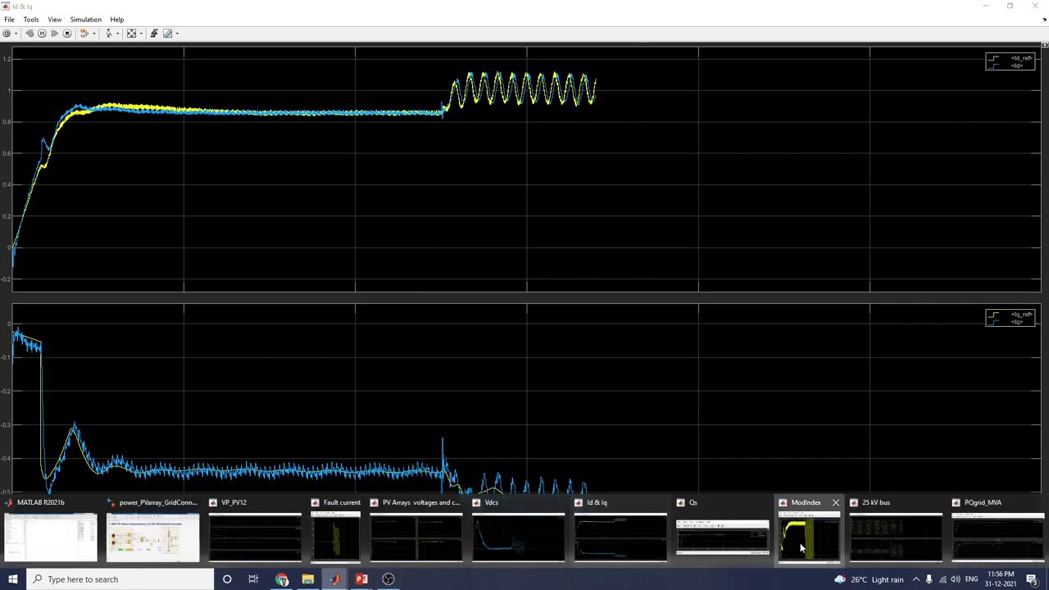
pyautogui.click(803, 545)
pyautogui.click(828, 43)
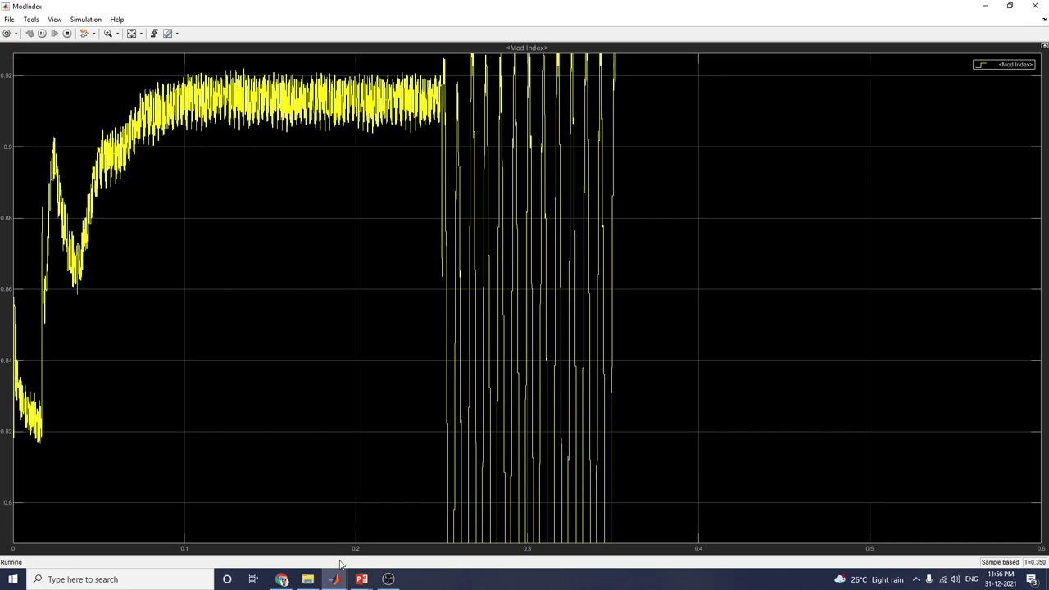
# Check the model and Qs scope, ending with the 25 kV bus scope in front.
pyautogui.moveTo(336, 579)
pyautogui.click(893, 528)
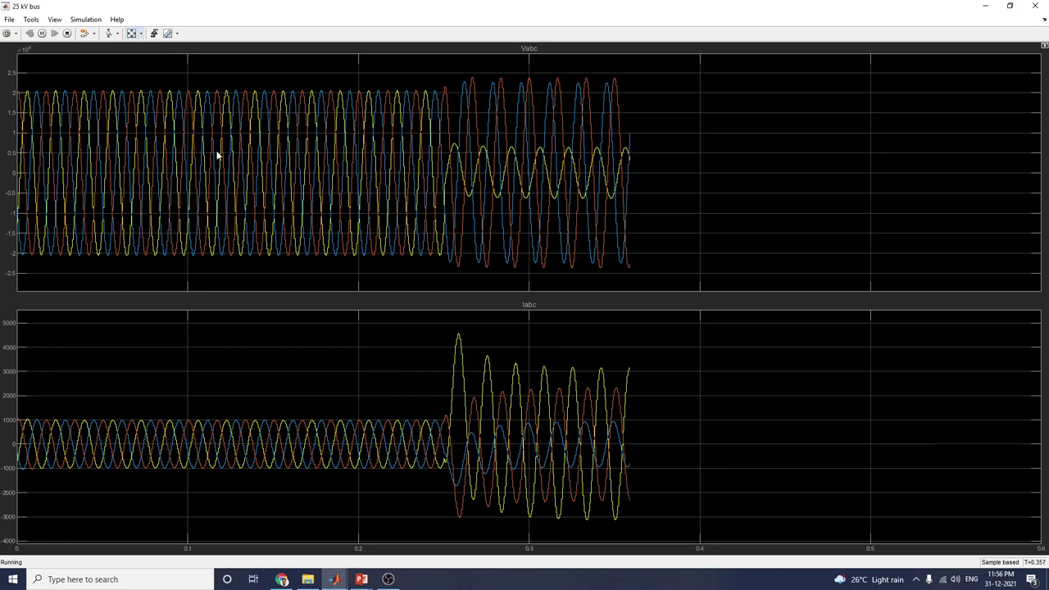
pyautogui.moveTo(333, 582)
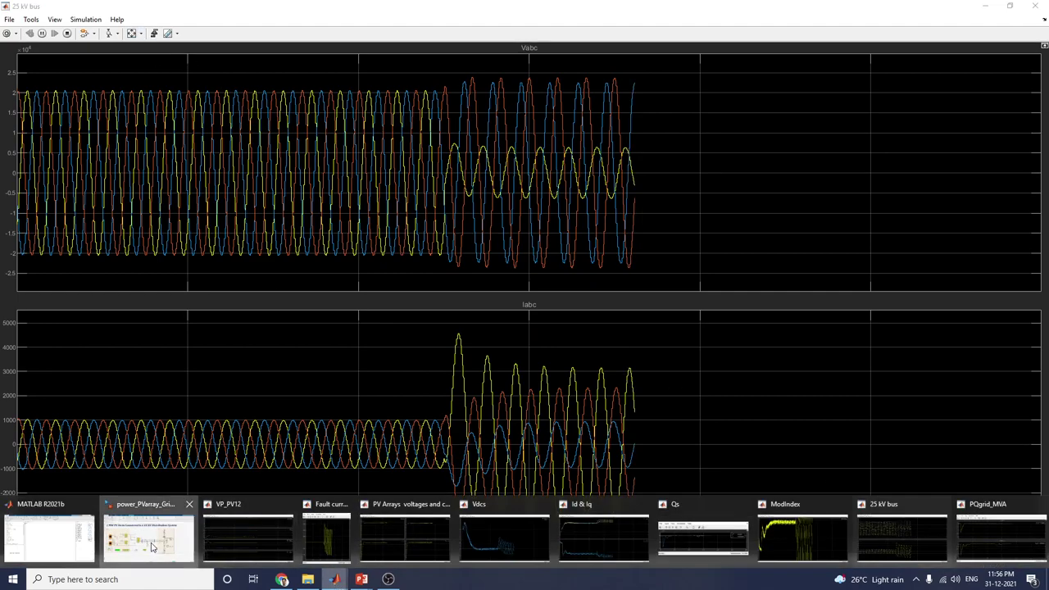
pyautogui.click(150, 546)
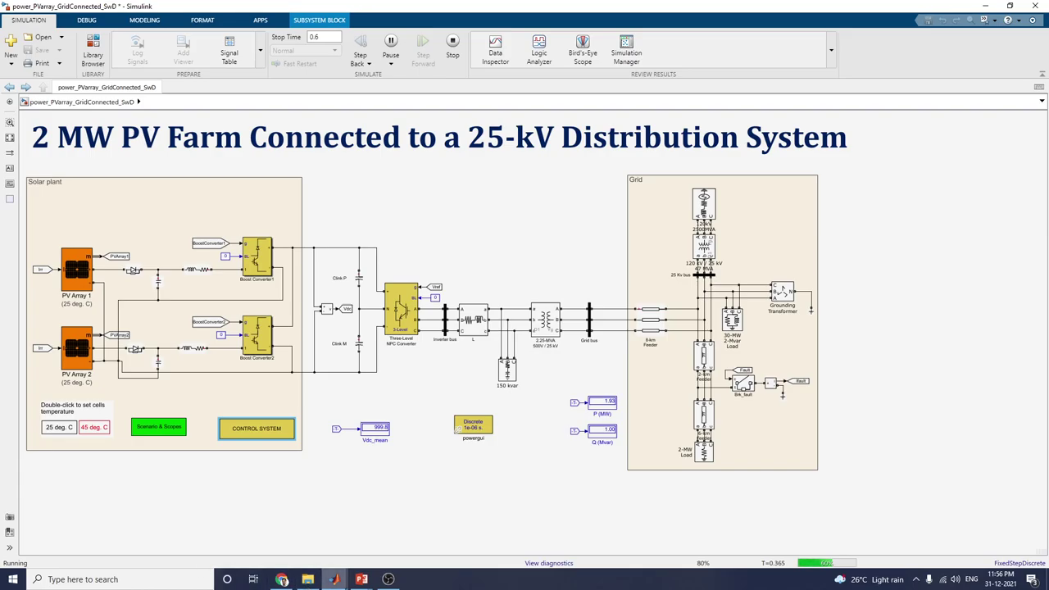
pyautogui.moveTo(335, 580)
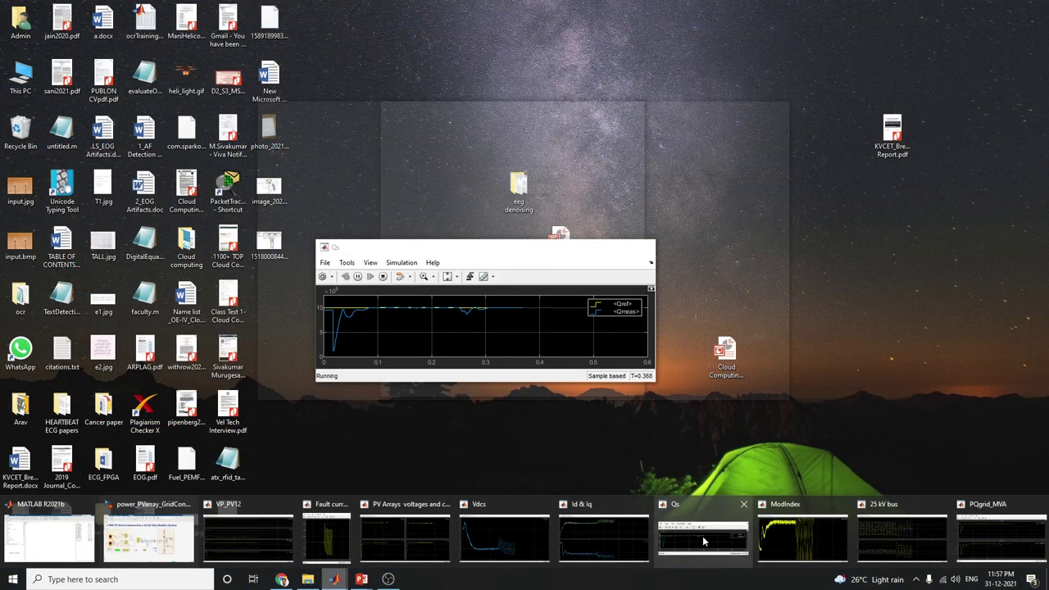
pyautogui.click(702, 536)
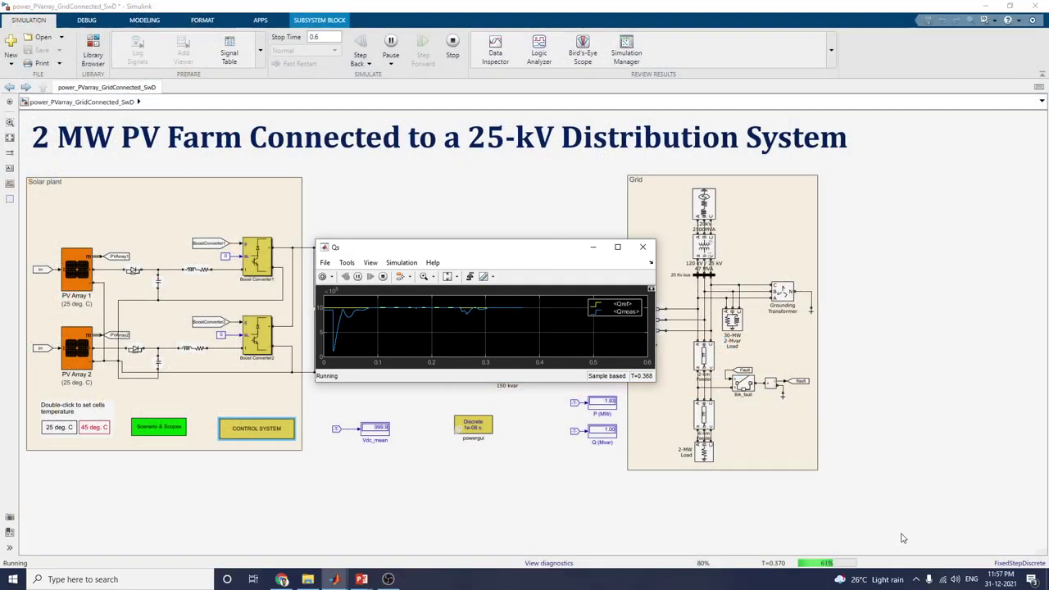
pyautogui.click(334, 579)
pyautogui.click(934, 538)
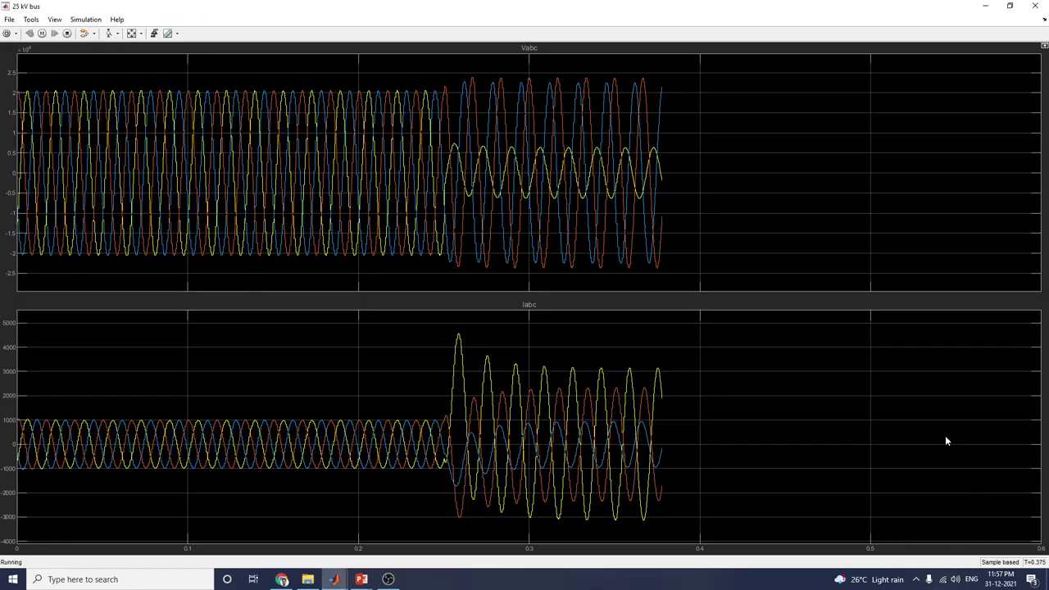
# Show legends and Peak Finder markers for the Vabc peaks on the 25 kV bus scope, then return to the model.
pyautogui.click(54, 19)
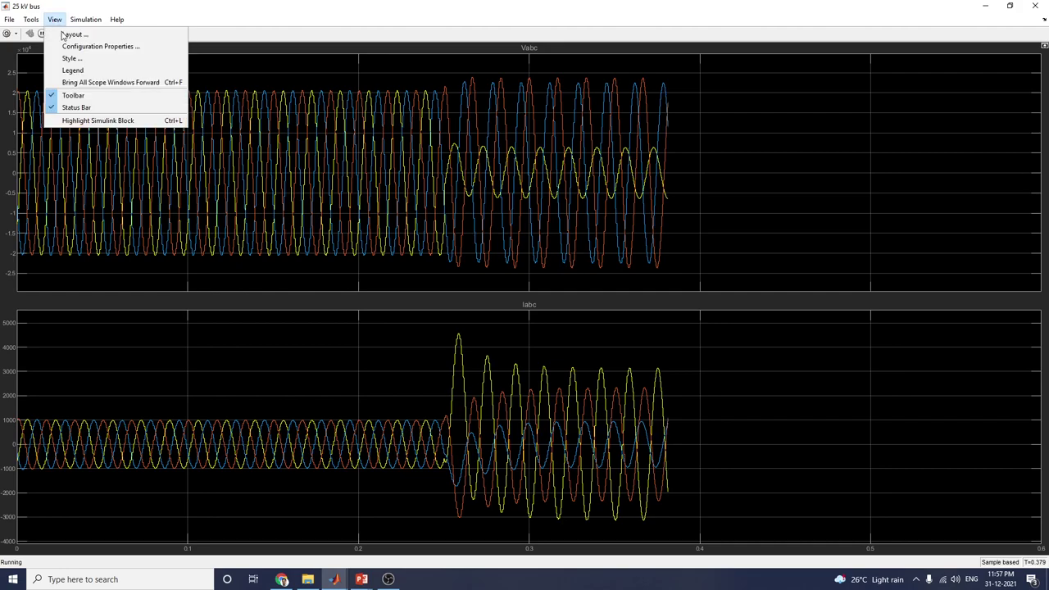
pyautogui.click(79, 71)
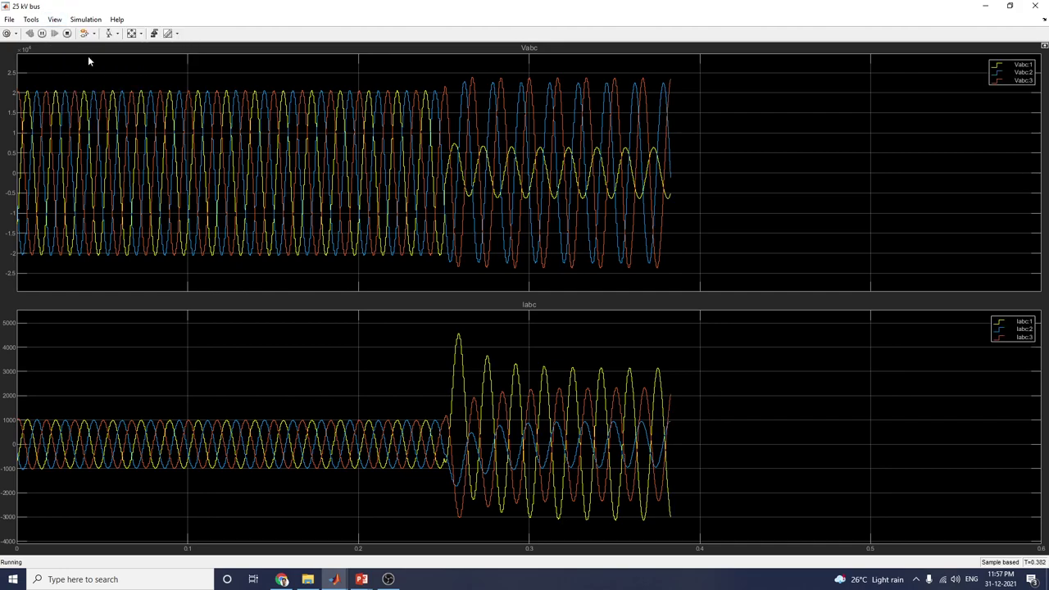
pyautogui.click(31, 19)
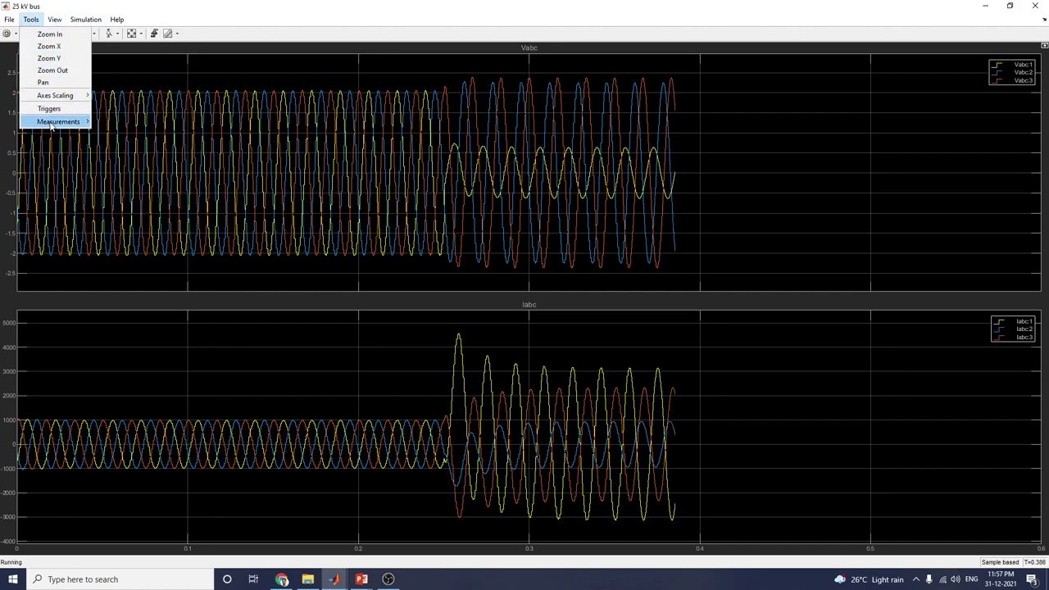
pyautogui.moveTo(50, 125)
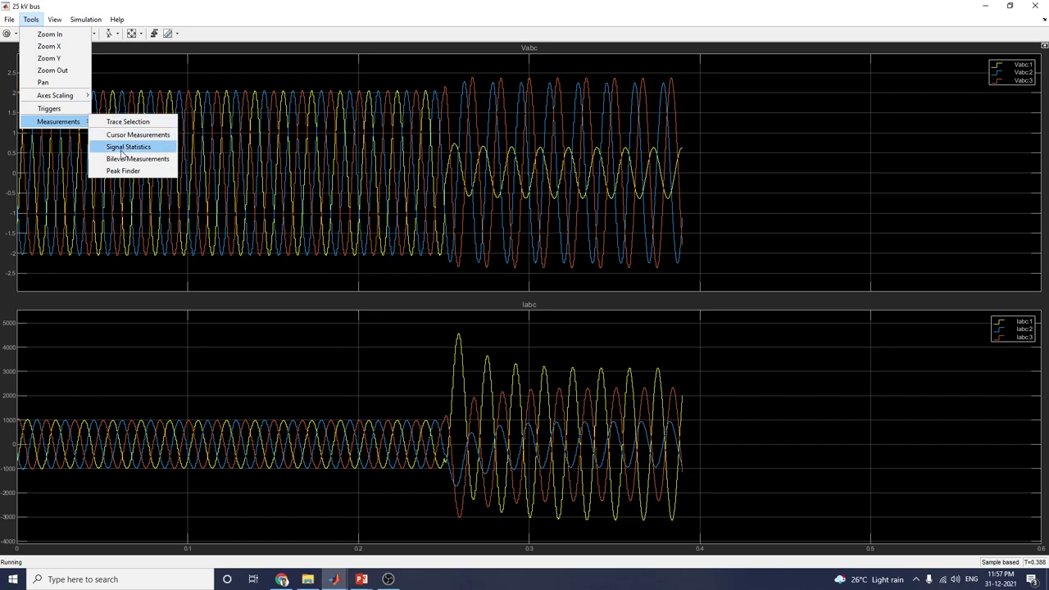
pyautogui.click(117, 170)
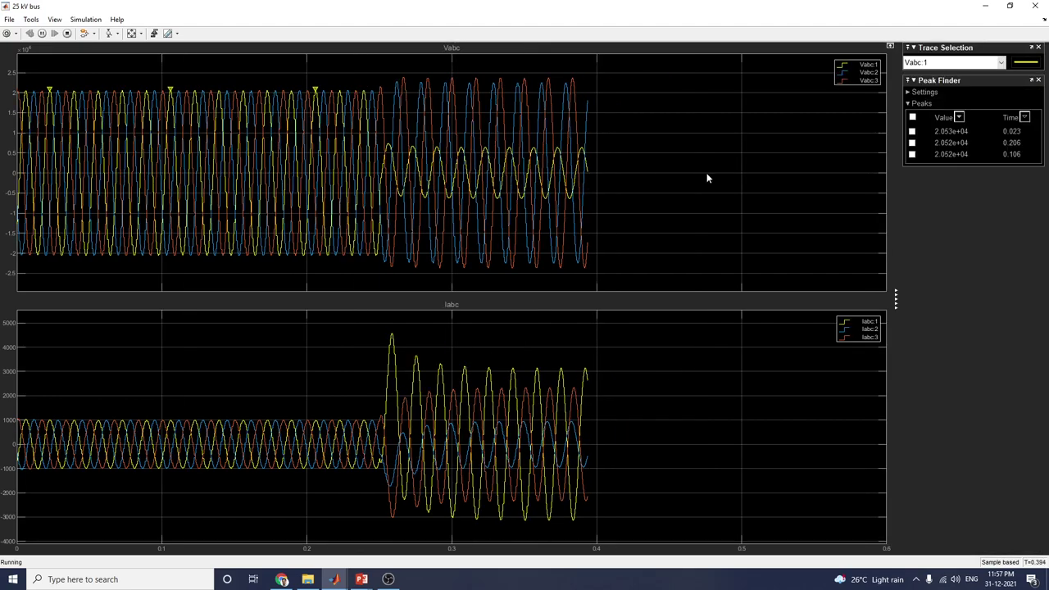
pyautogui.click(912, 132)
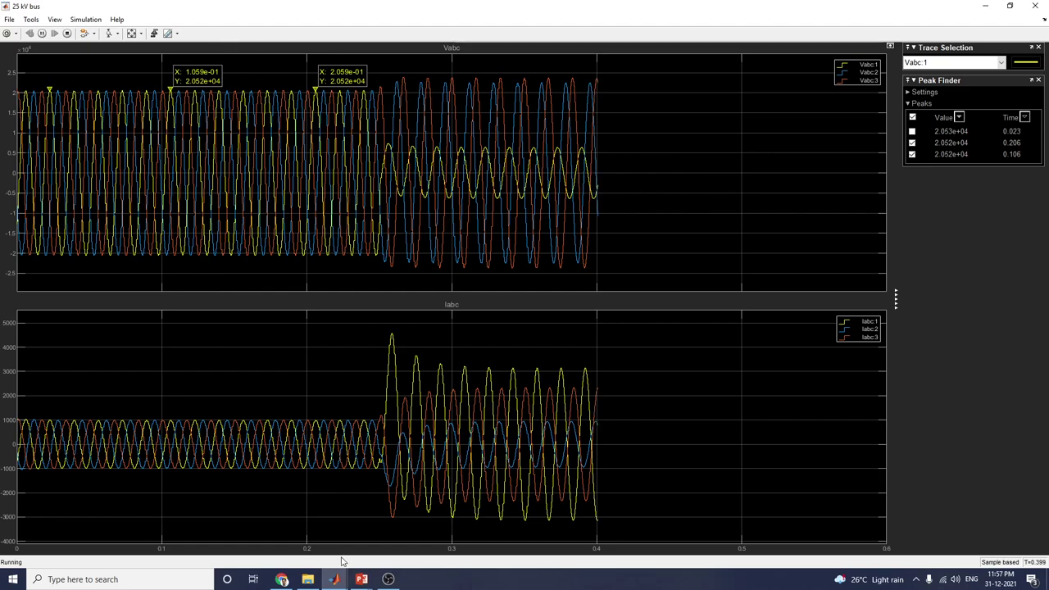
pyautogui.click(335, 579)
pyautogui.click(148, 537)
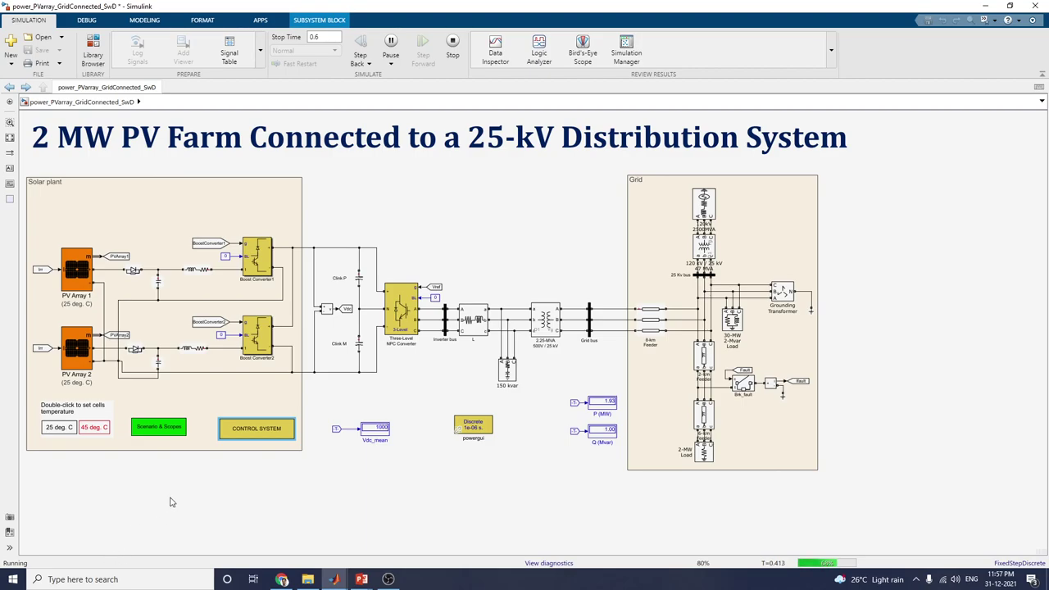
# Select the 45 deg. C temperature block, then bring the Id & Iq scope forward.
pyautogui.click(65, 434)
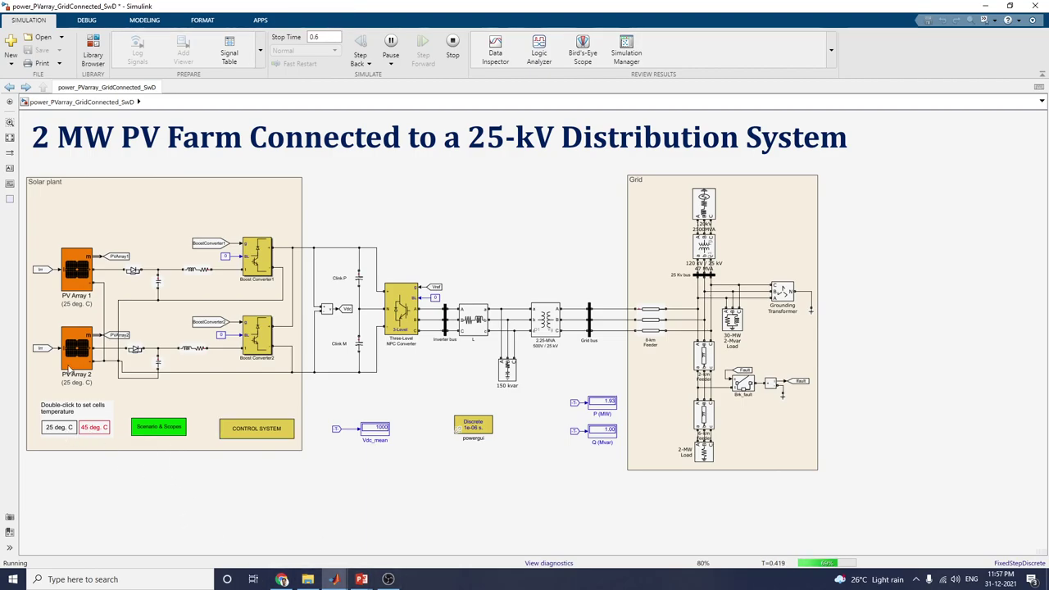
pyautogui.click(105, 432)
pyautogui.moveTo(334, 579)
pyautogui.click(590, 526)
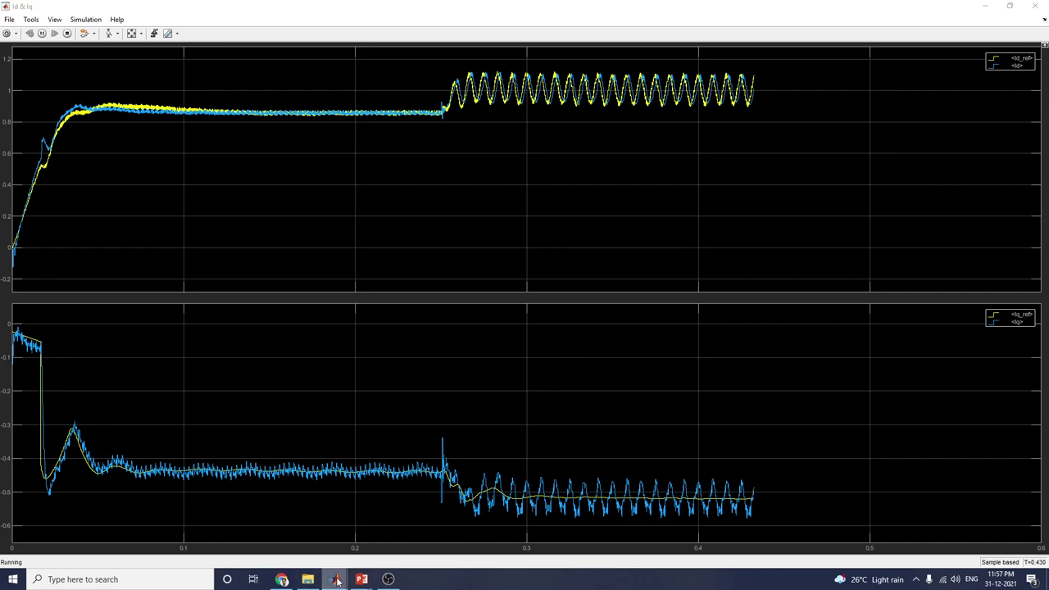
# Turn on Peak Finder and mark all three Id_ref peaks.
pyautogui.moveTo(336, 579)
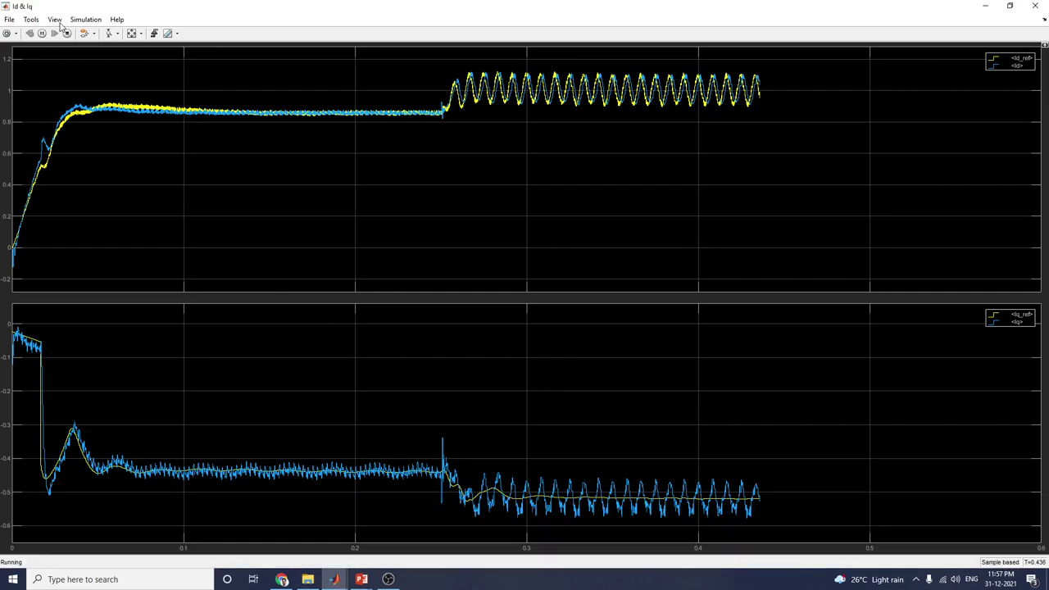
pyautogui.click(54, 19)
pyautogui.moveTo(30, 19)
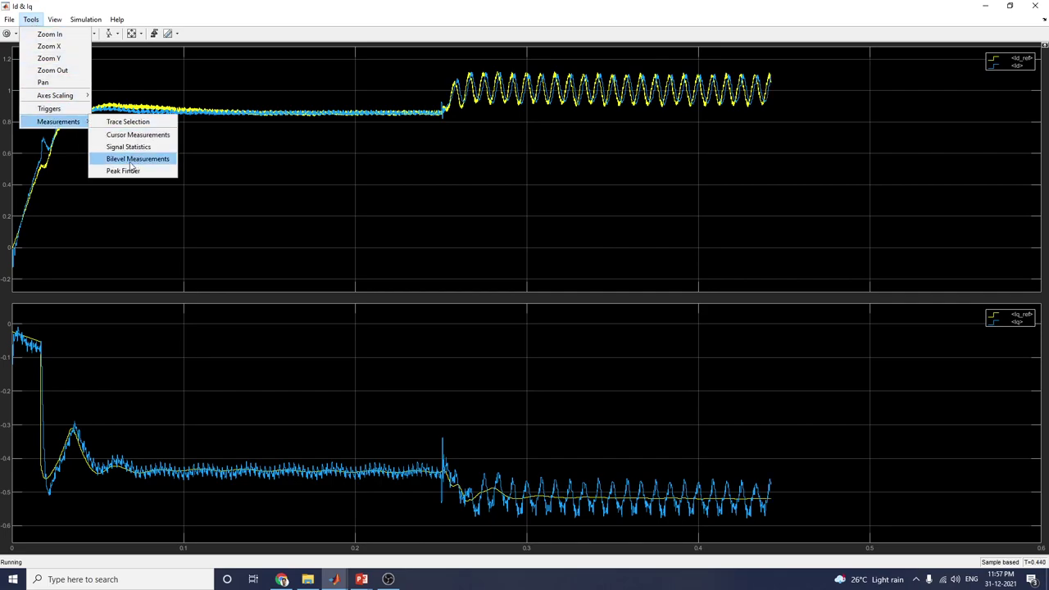
pyautogui.click(126, 176)
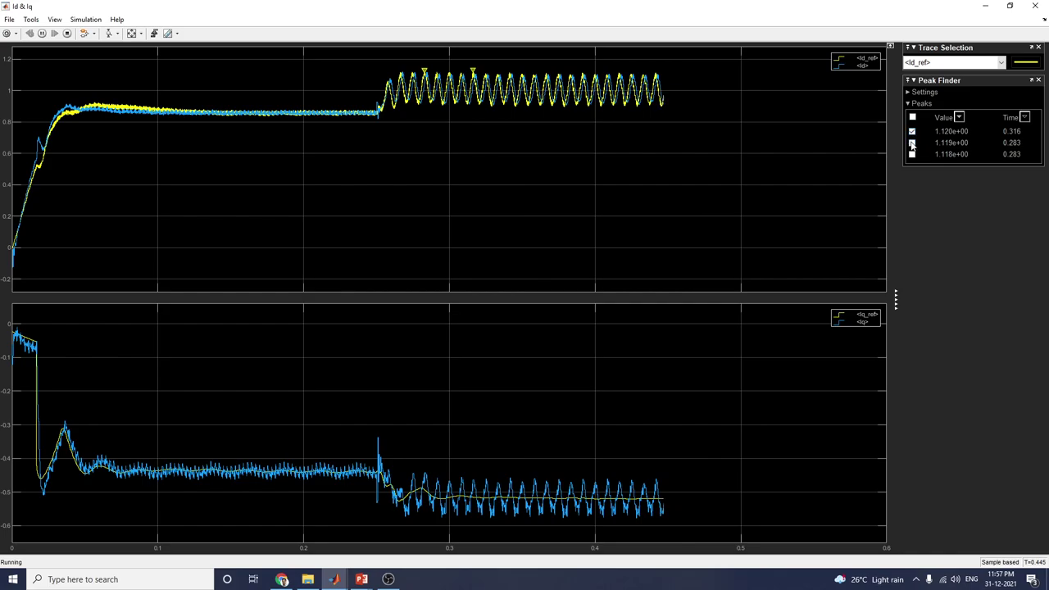
pyautogui.click(912, 142)
pyautogui.click(912, 154)
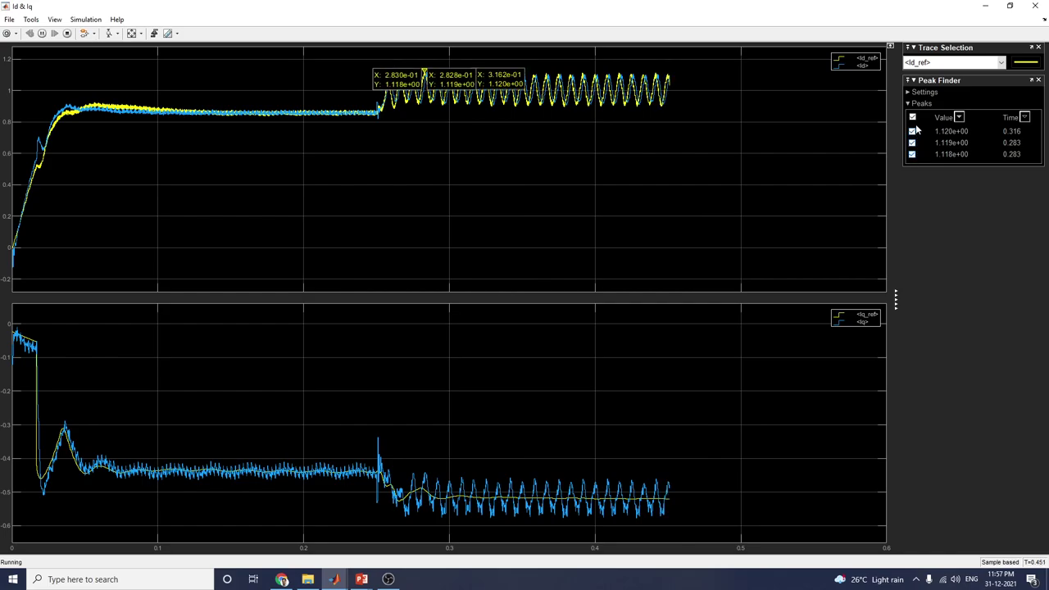
# Set the Peak Finder trace selection to <Iq> to list the Iq peaks.
pyautogui.click(919, 63)
pyautogui.click(919, 71)
pyautogui.click(917, 62)
pyautogui.click(913, 117)
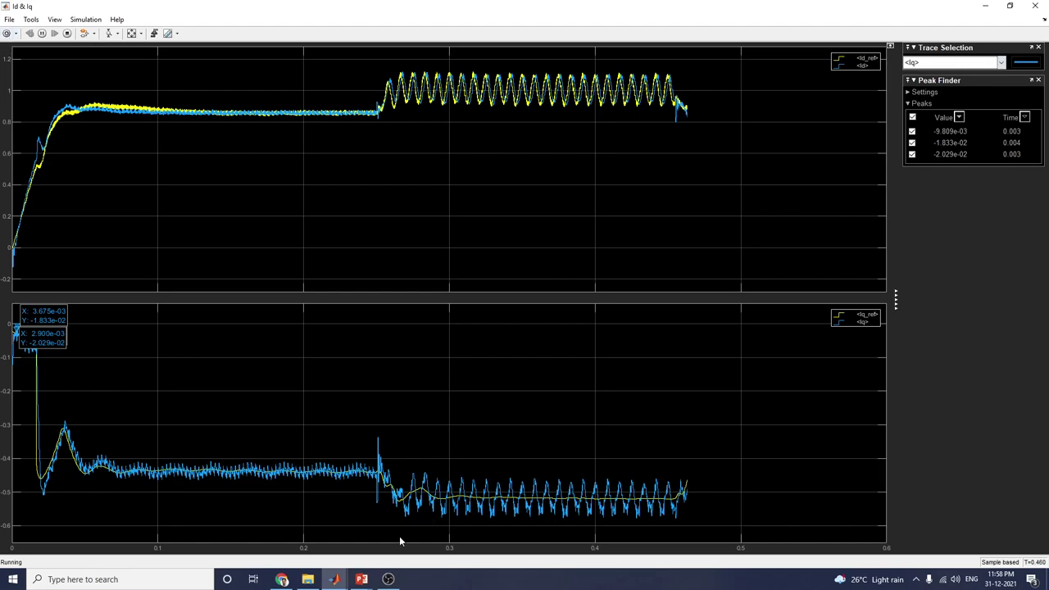
# Rescale the ModIndex scope's X and Y axes to fit its data.
pyautogui.moveTo(334, 579)
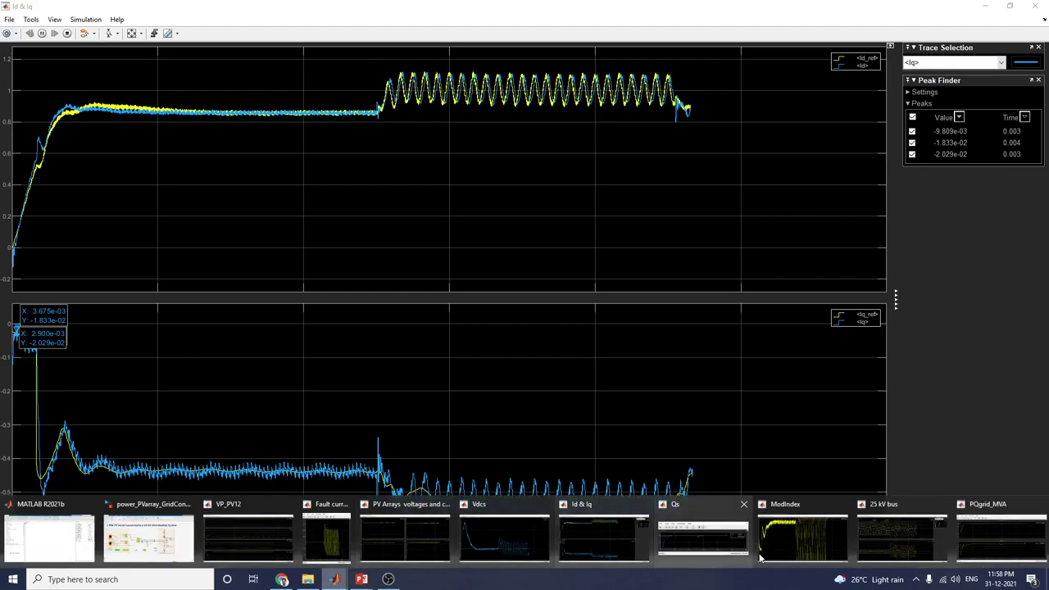
pyautogui.click(810, 548)
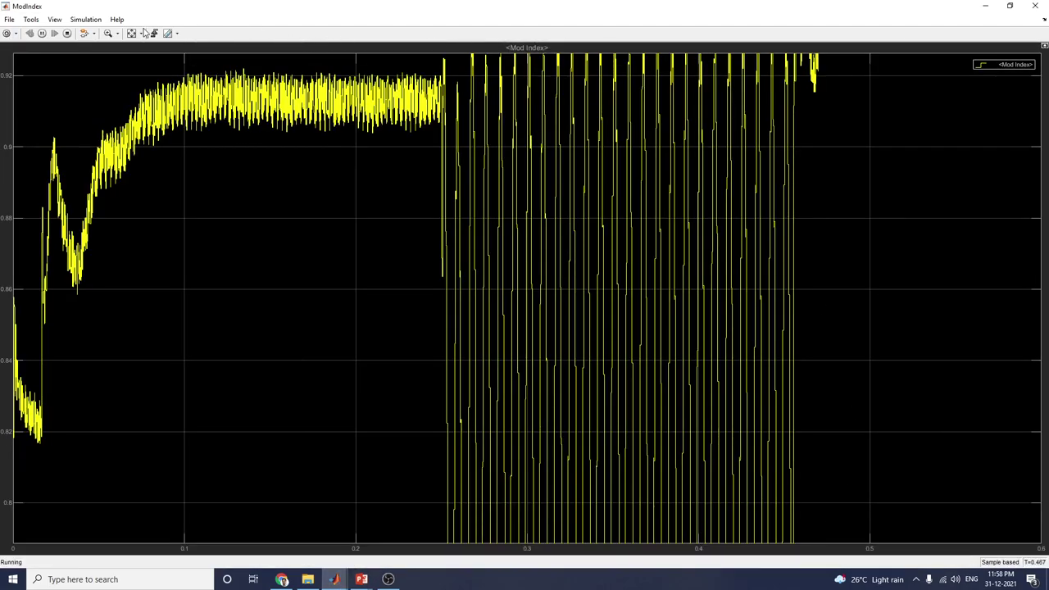
pyautogui.click(131, 33)
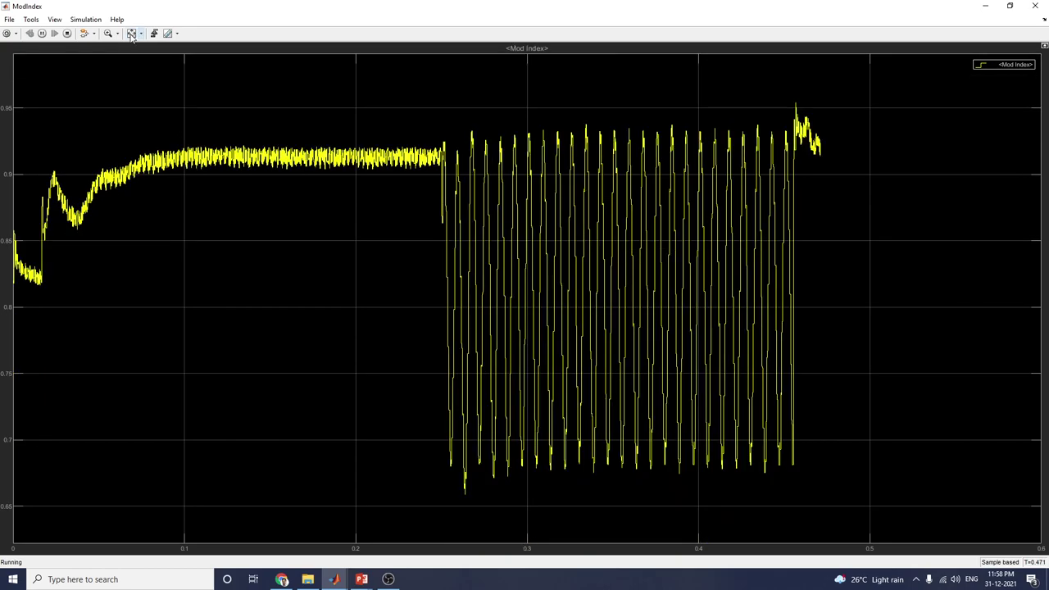
# Check the VP_PV12 scope (irradiance 1000, PV voltages near 650 and 450), then return to the model.
pyautogui.moveTo(336, 579)
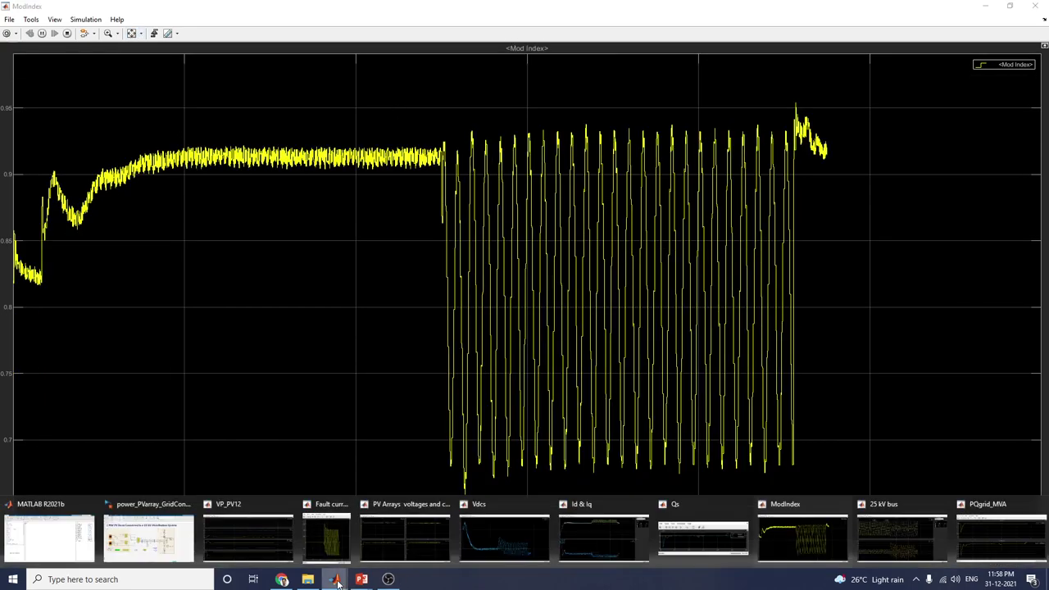
pyautogui.click(262, 547)
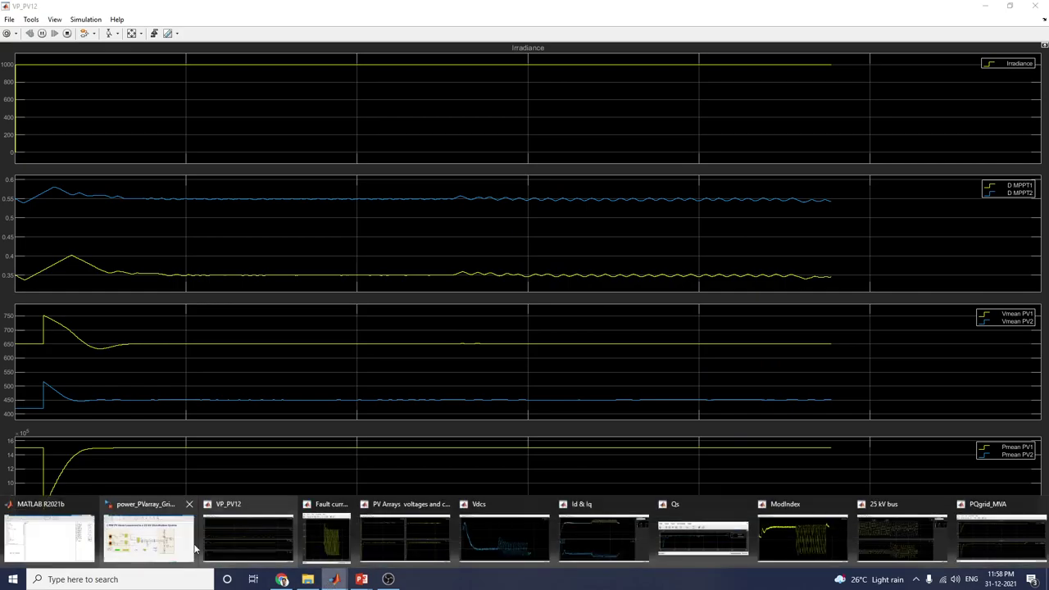
pyautogui.click(170, 547)
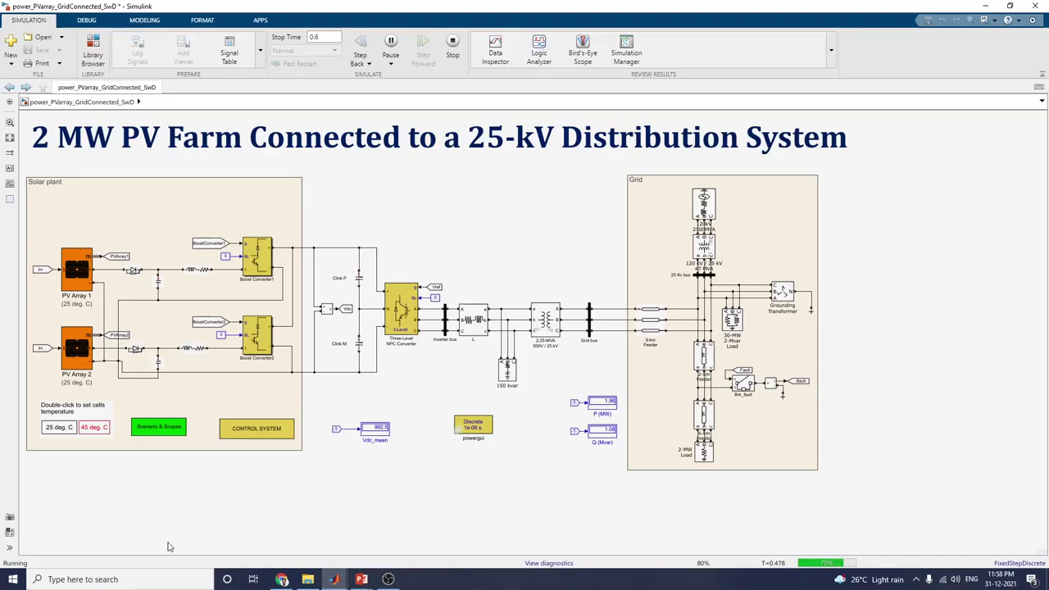